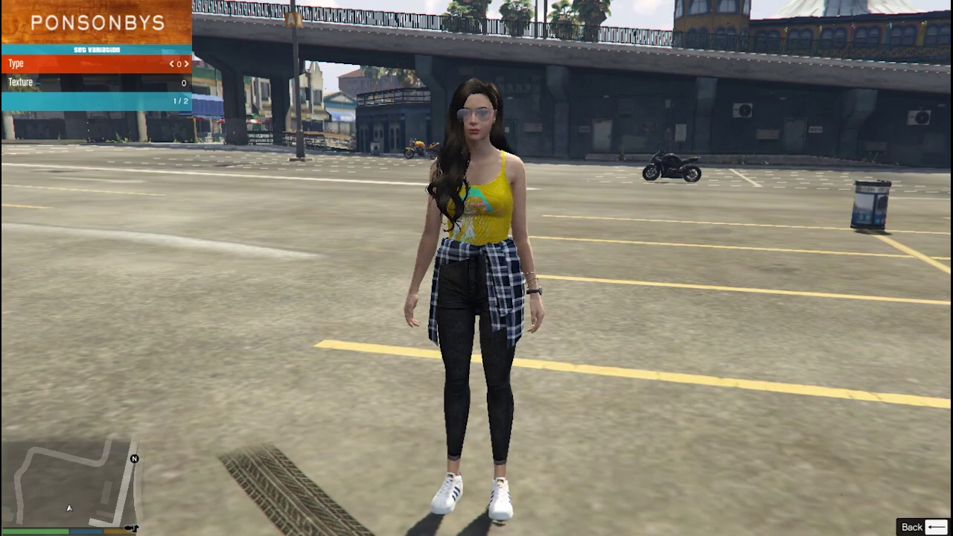
Preview texture 1 of variation type 0 on the character.
{"action": "key", "text": "Left"}
{"action": "key", "text": "Right"}
{"action": "key", "text": "Left"}
{"action": "key", "text": "Down"}
{"action": "key", "text": "Right"}
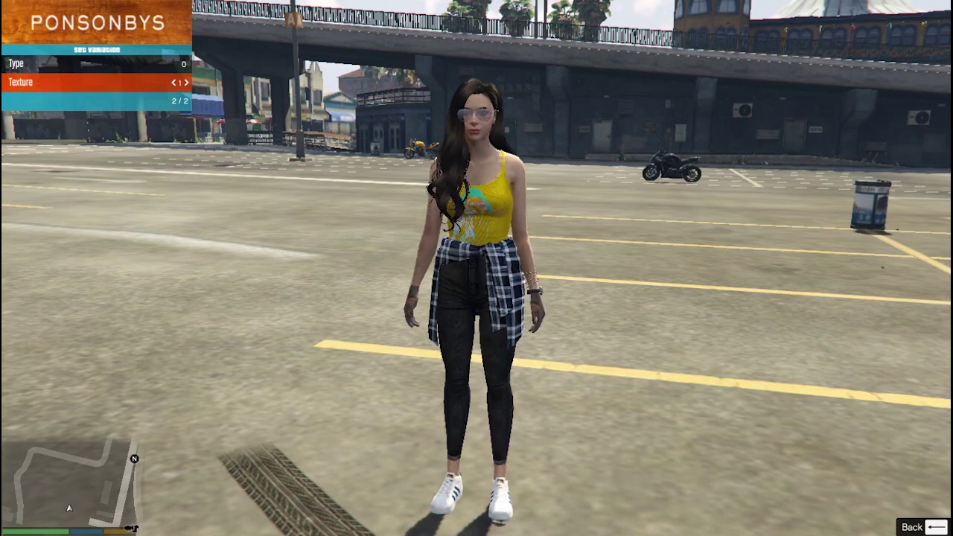
{"action": "key", "text": "Left"}
Preview variation type 1 with texture 2 on the character, and close the trainer menu.
{"action": "key", "text": "Up"}
{"action": "key", "text": "Right"}
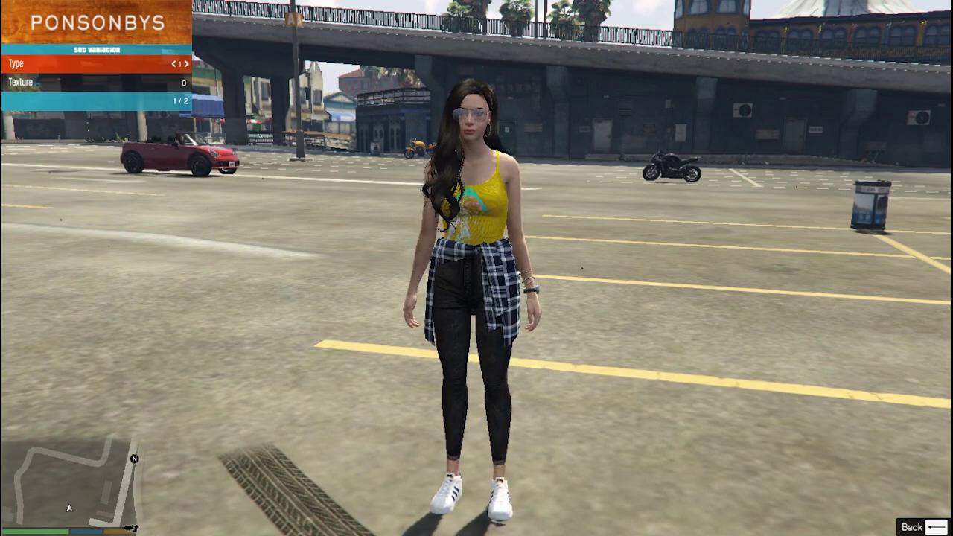
{"action": "key", "text": "Down"}
{"action": "key", "text": "Right"}
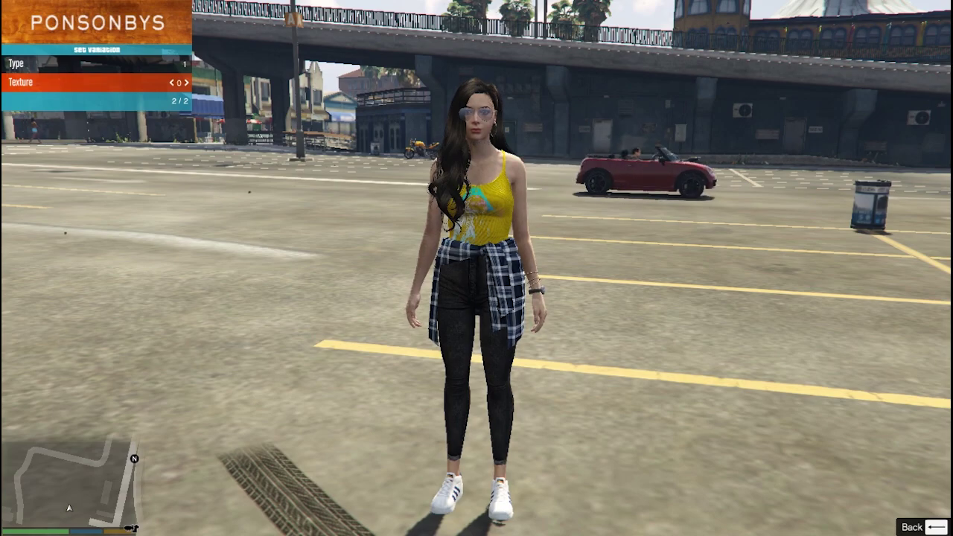
{"action": "key", "text": "Left"}
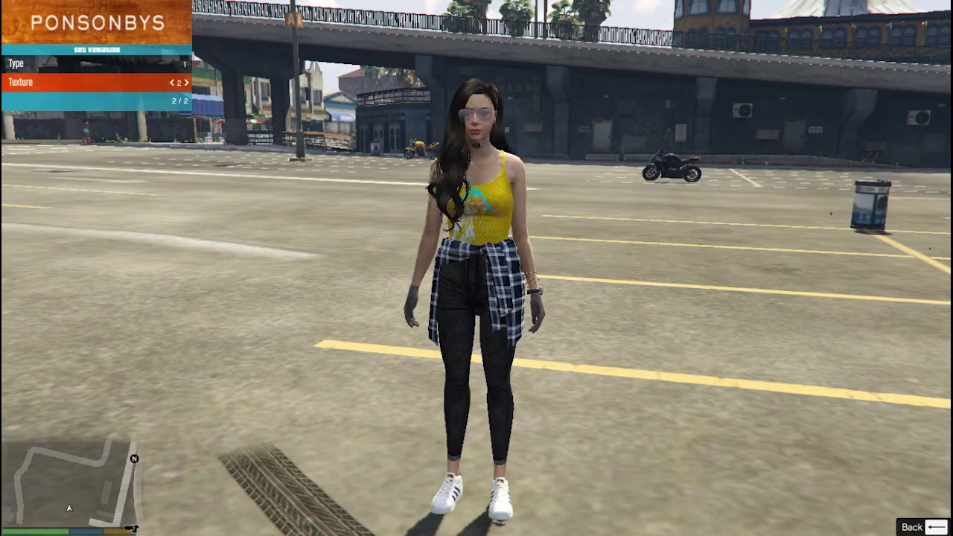
{"action": "key", "text": "BackSpace"}
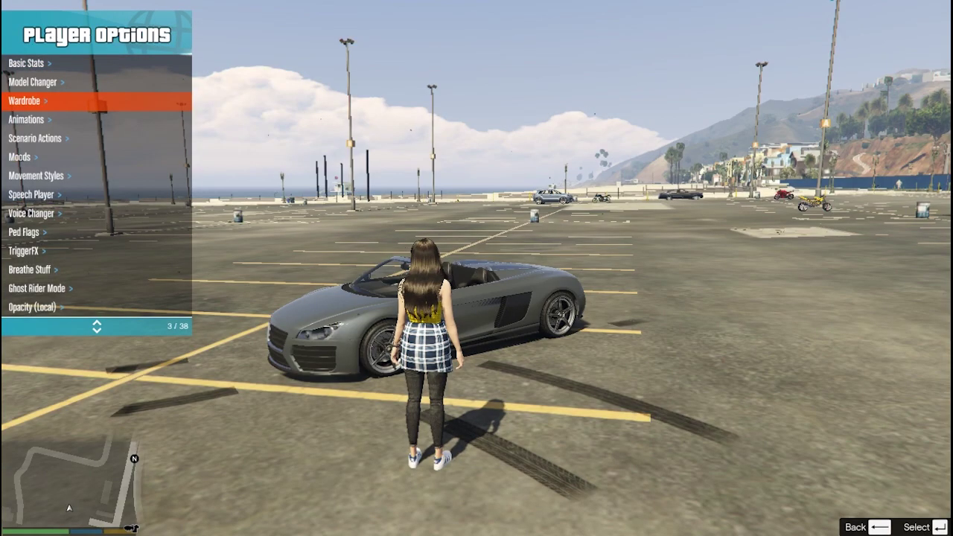
{"action": "key", "text": "BackSpace"}
{"action": "key", "text": "BackSpace"}
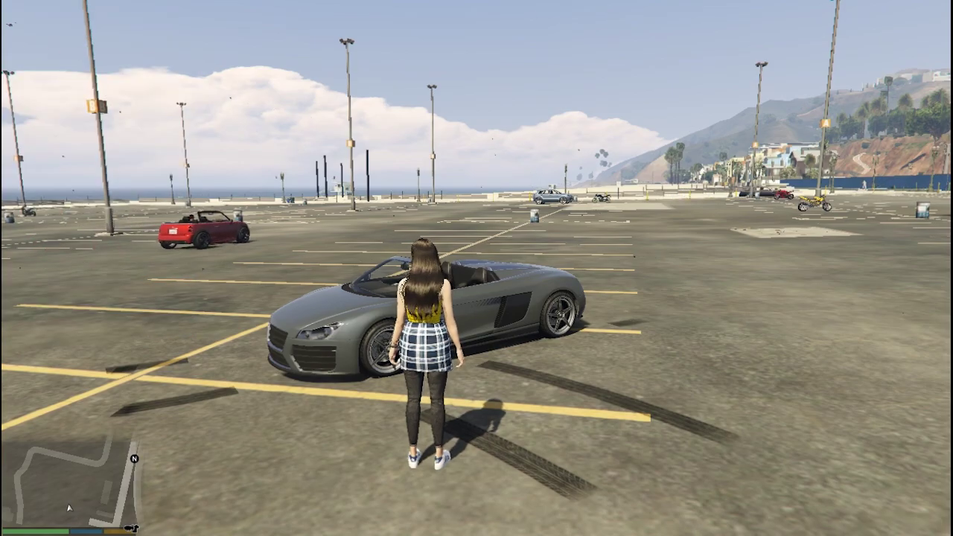
Walk the character around the parking lot near the grey convertible.
{"action": "key", "text": "s"}
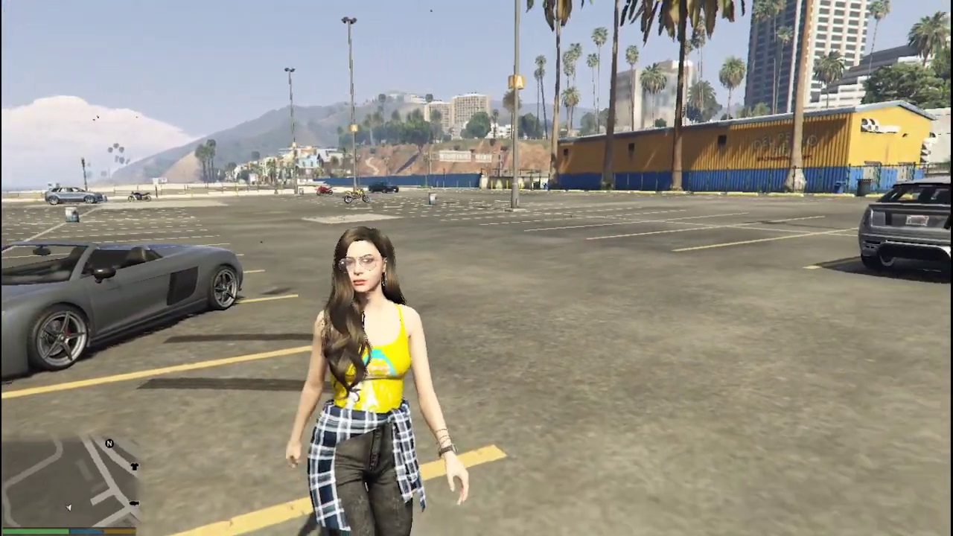
{"action": "key", "text": "a"}
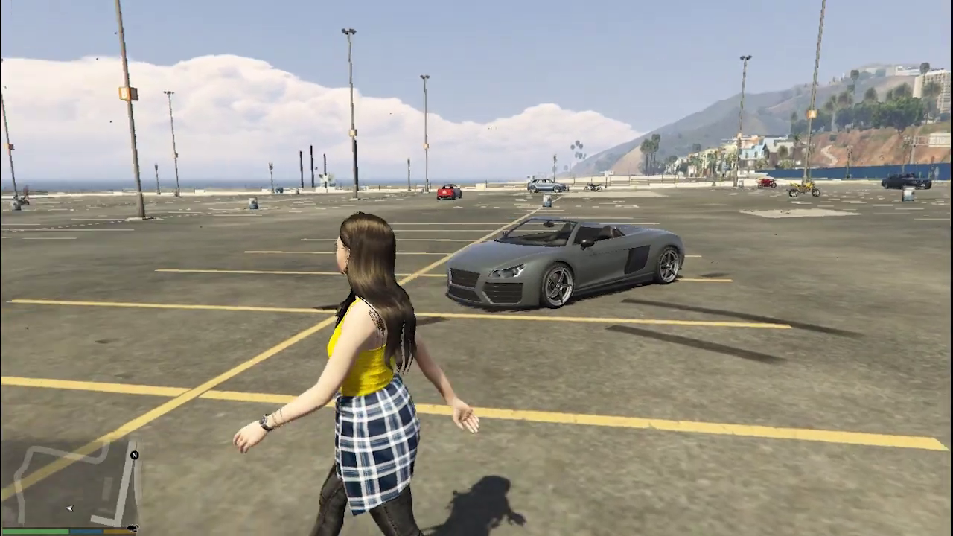
{"action": "key", "text": "w"}
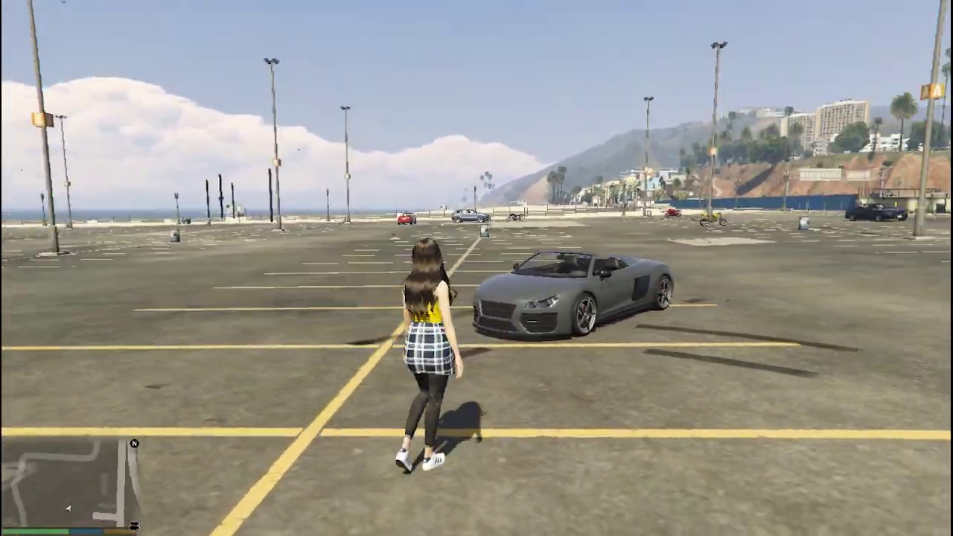
Play the Private Dance animation on the character from the player's animation options.
{"action": "key", "text": "Down"}
{"action": "key", "text": "Down"}
{"action": "key", "text": "Down"}
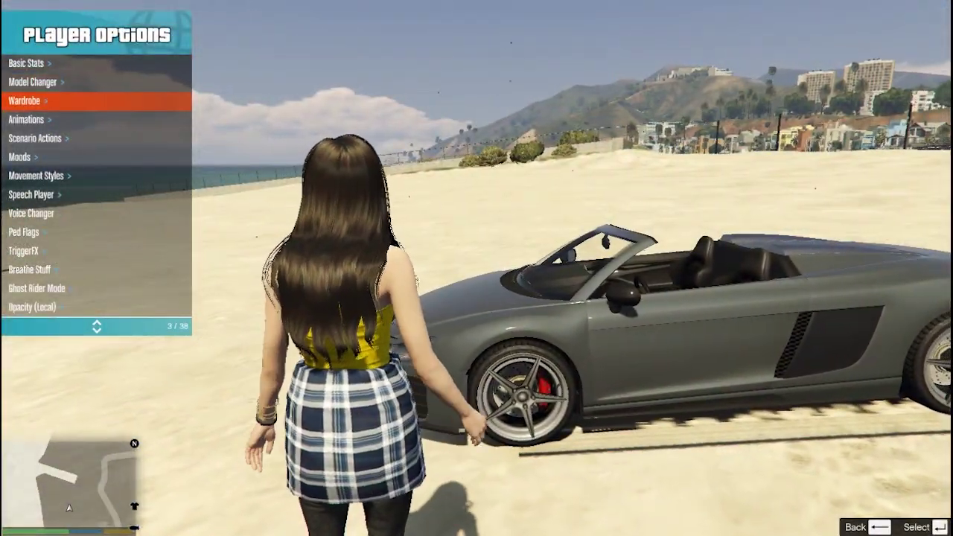
{"action": "key", "text": "Return"}
{"action": "key", "text": "Down"}
{"action": "key", "text": "Down"}
{"action": "key", "text": "Down"}
{"action": "key", "text": "Down"}
{"action": "key", "text": "Down"}
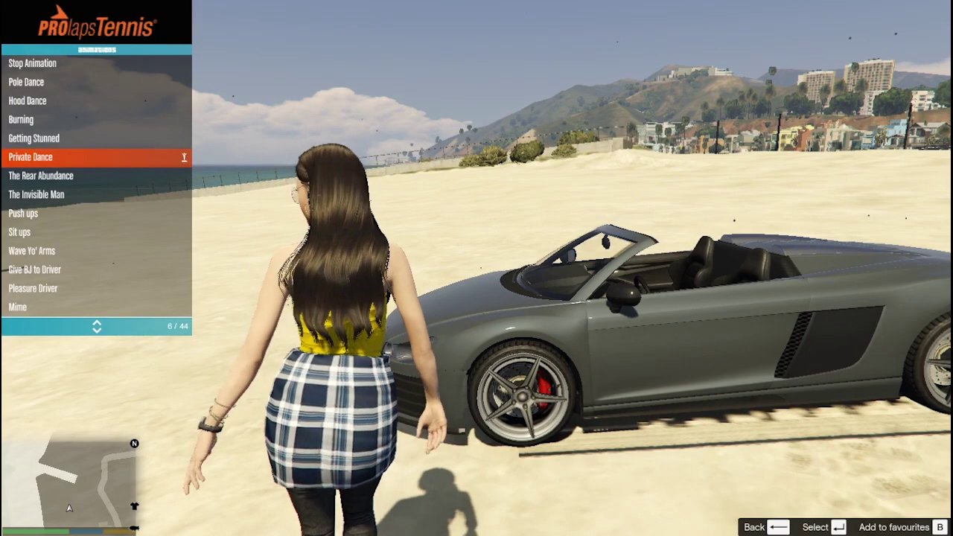
{"action": "key", "text": "Return"}
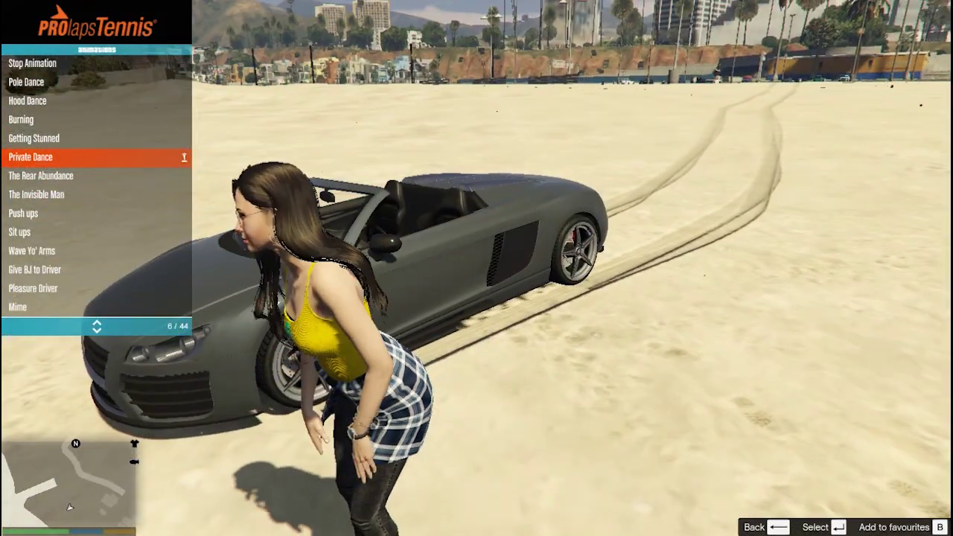
Switch the character's animation to Push ups.
{"action": "key", "text": "Up"}
{"action": "key", "text": "Up"}
{"action": "key", "text": "Up"}
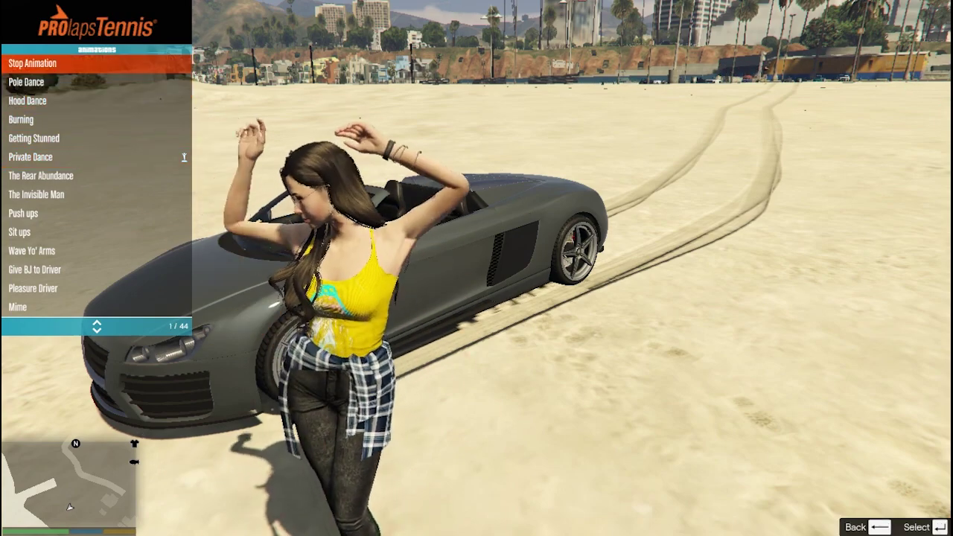
{"action": "key", "text": "Down"}
{"action": "key", "text": "Down"}
{"action": "key", "text": "Down"}
{"action": "key", "text": "Down"}
{"action": "key", "text": "Down"}
{"action": "key", "text": "Down"}
{"action": "key", "text": "Down"}
{"action": "key", "text": "Return"}
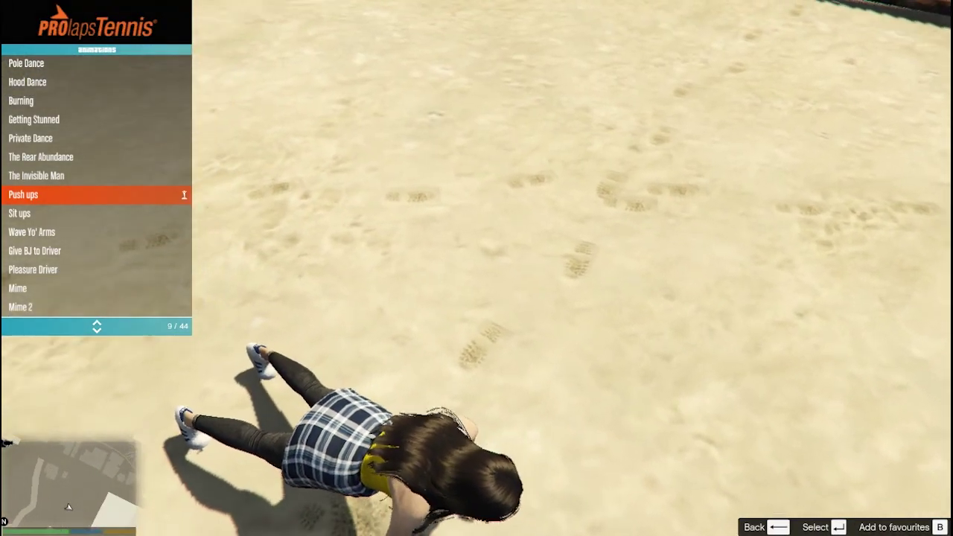
Enable Spooner Mode and fly the free camera above the car and the character on the beach.
{"action": "key", "text": "F9"}
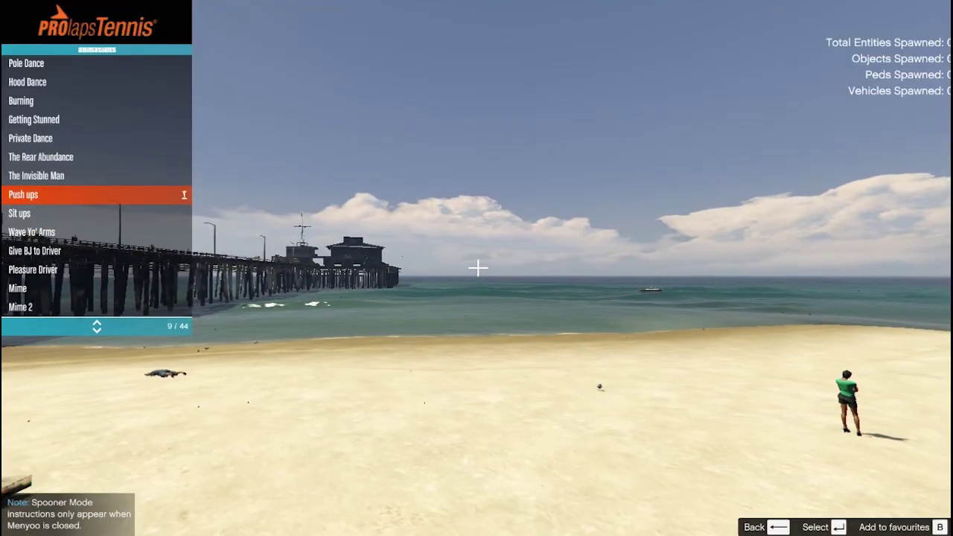
{"action": "key", "text": "s"}
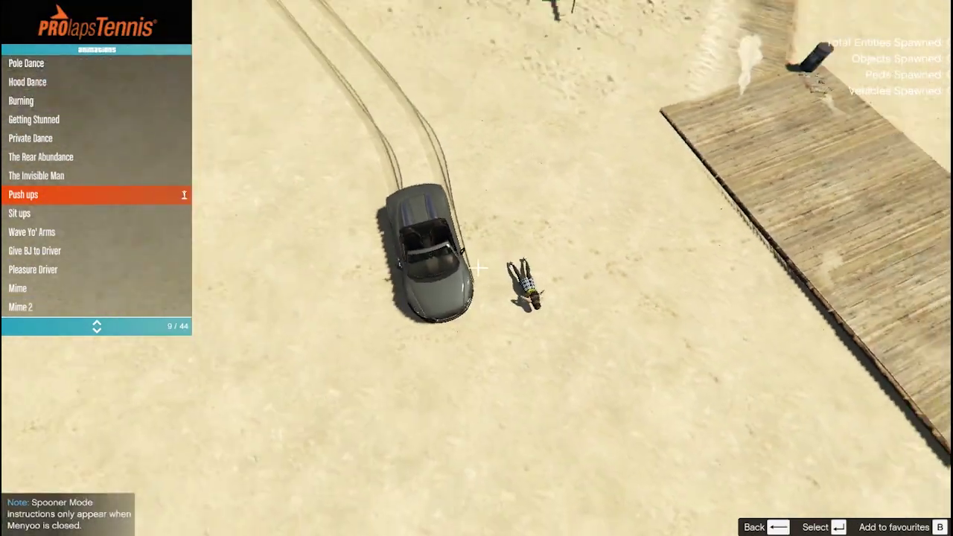
{"action": "key", "text": "w"}
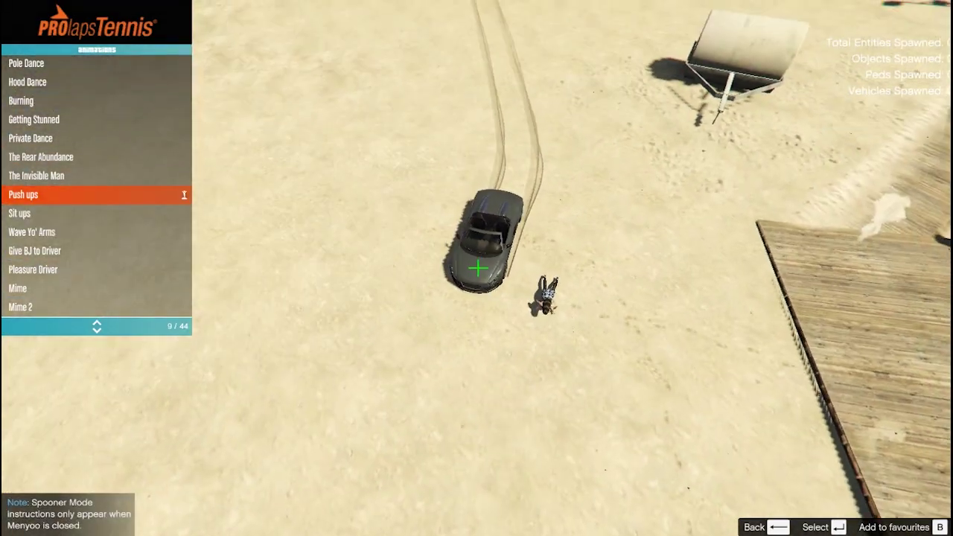
{"action": "key", "text": "a"}
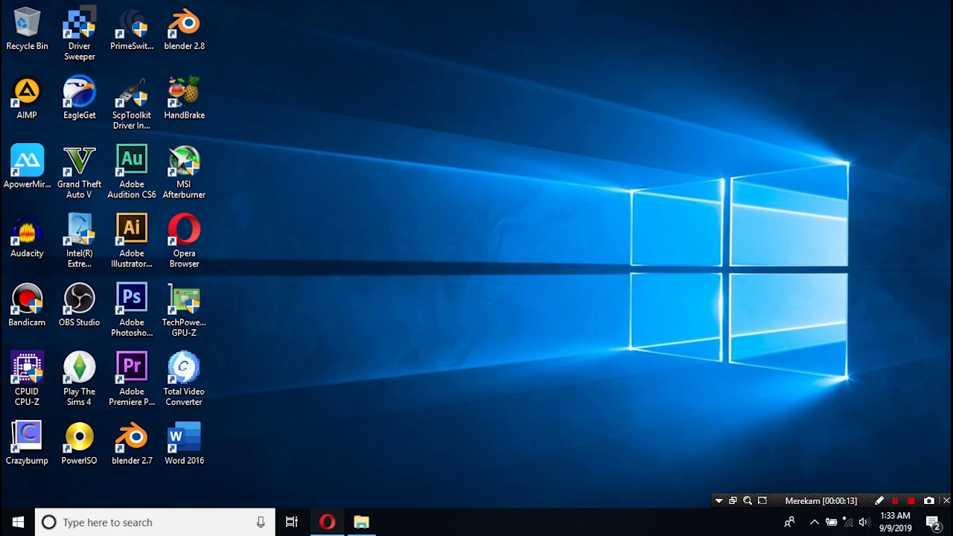
Switch to the Opera browser and examine the OpenIV 3.1 download page, including its title and web address.
{"action": "left_click", "coordinate": [328, 522]}
{"action": "left_click", "coordinate": [78, 11]}
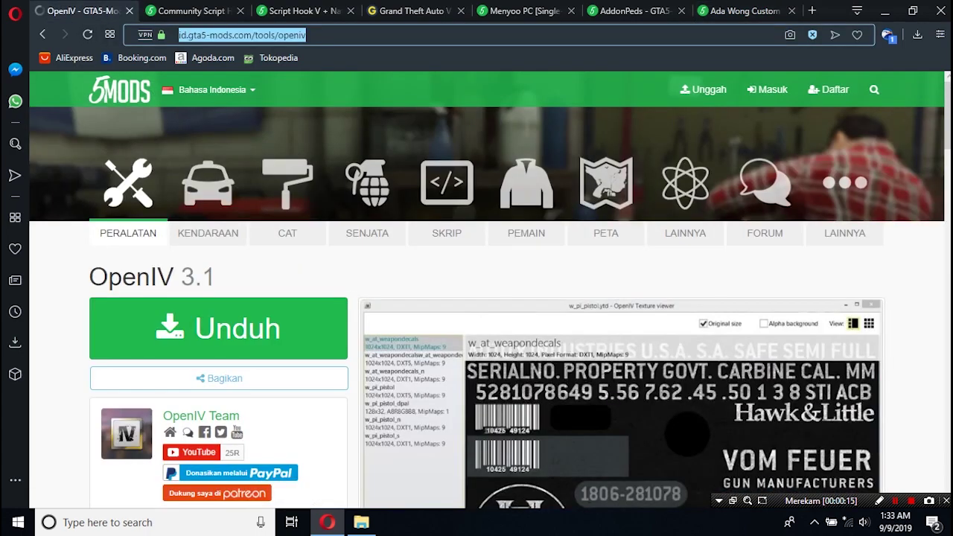
{"action": "left_click_drag", "start_coordinate": [90, 277], "coordinate": [216, 279]}
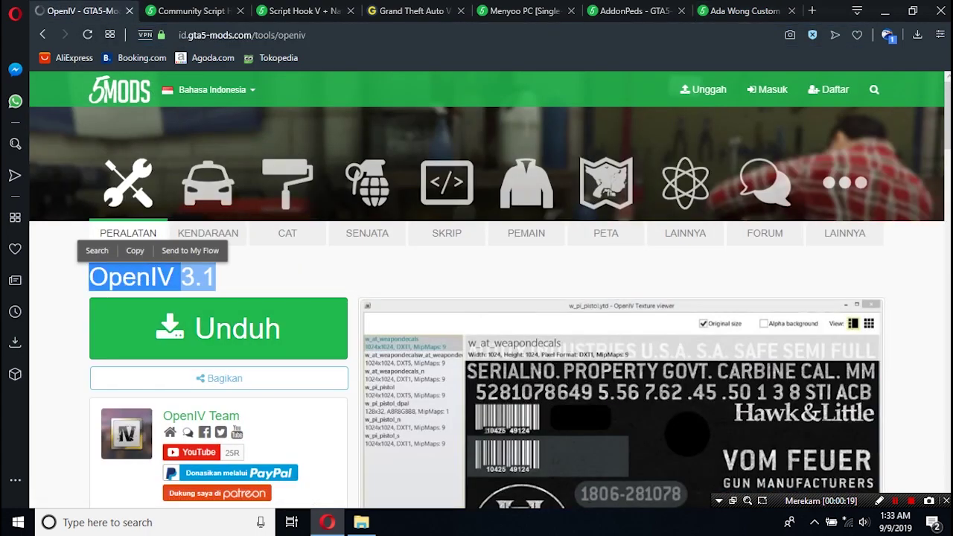
{"action": "left_click", "coordinate": [222, 277]}
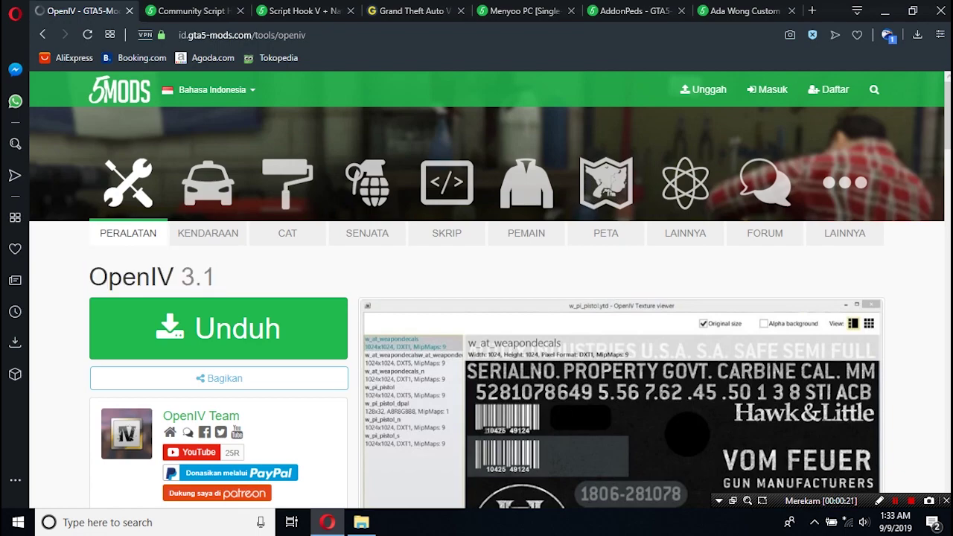
{"action": "scroll", "coordinate": [476, 290], "scroll_direction": "down", "scroll_amount": 3}
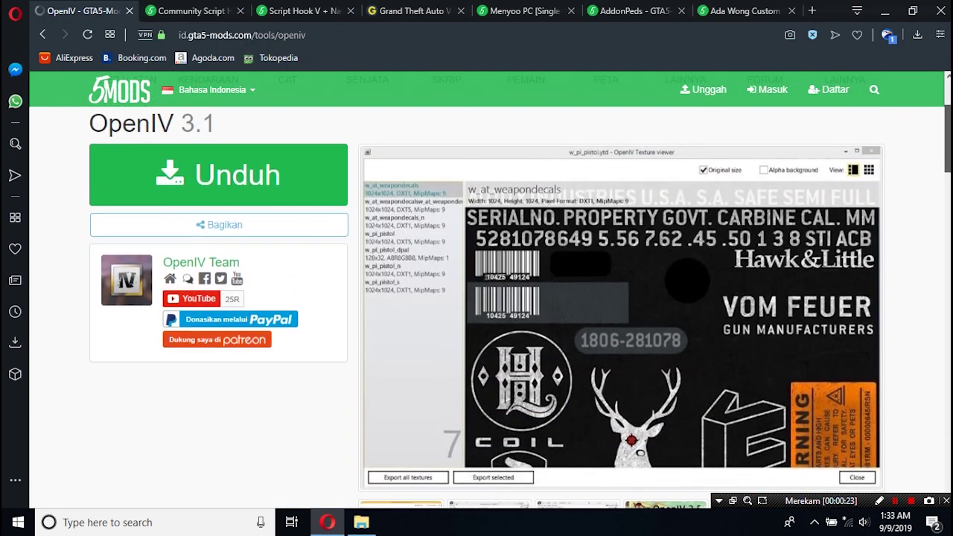
{"action": "scroll", "coordinate": [477, 291], "scroll_direction": "up", "scroll_amount": 1}
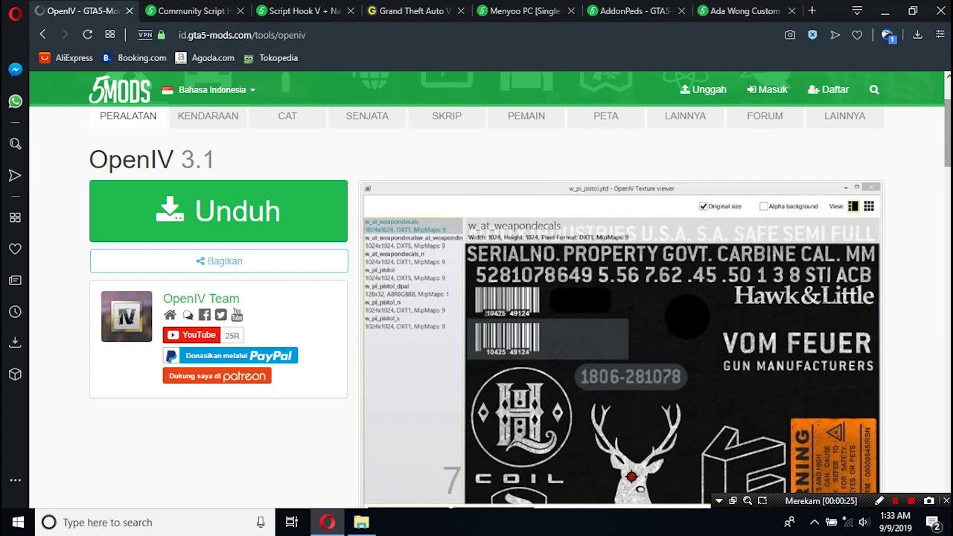
{"action": "scroll", "coordinate": [476, 298], "scroll_direction": "up", "scroll_amount": 1}
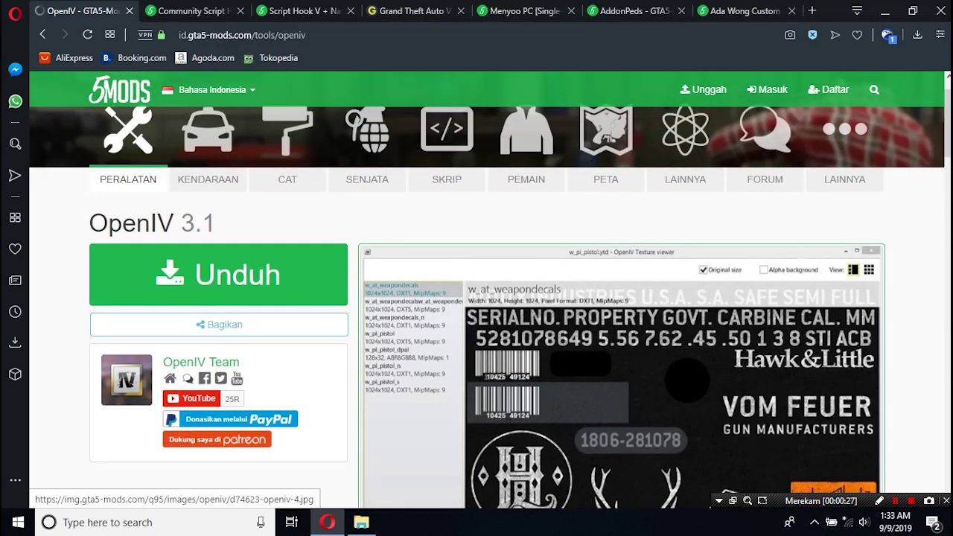
{"action": "left_click_drag", "start_coordinate": [89, 224], "coordinate": [202, 225]}
{"action": "left_click", "coordinate": [220, 221]}
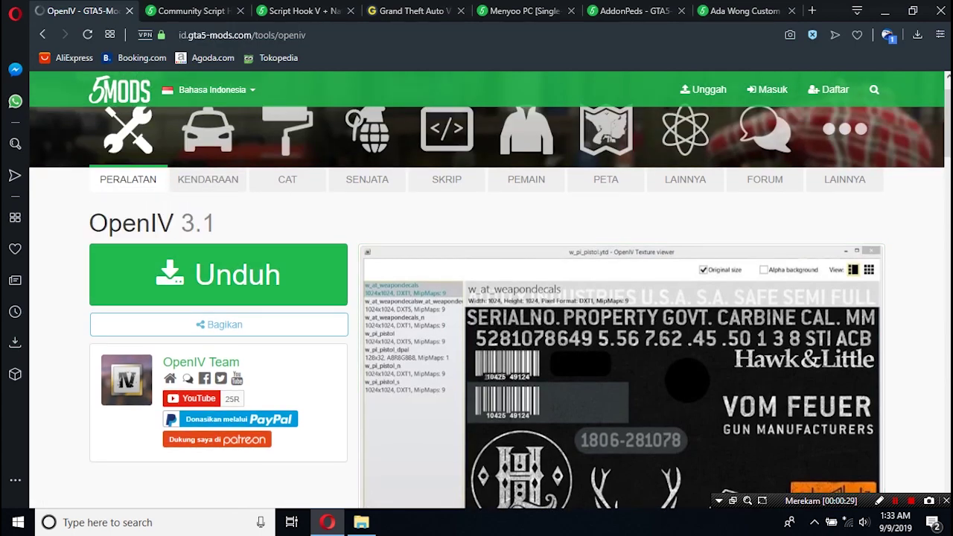
{"action": "left_click_drag", "start_coordinate": [946, 123], "coordinate": [946, 114]}
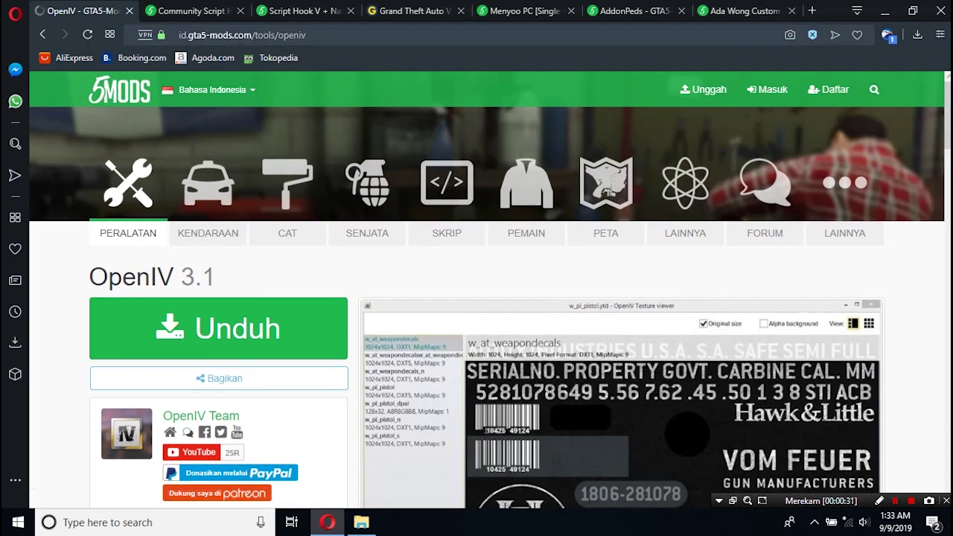
{"action": "key", "text": "ctrl+l"}
{"action": "left_click_drag", "start_coordinate": [307, 35], "coordinate": [178, 35]}
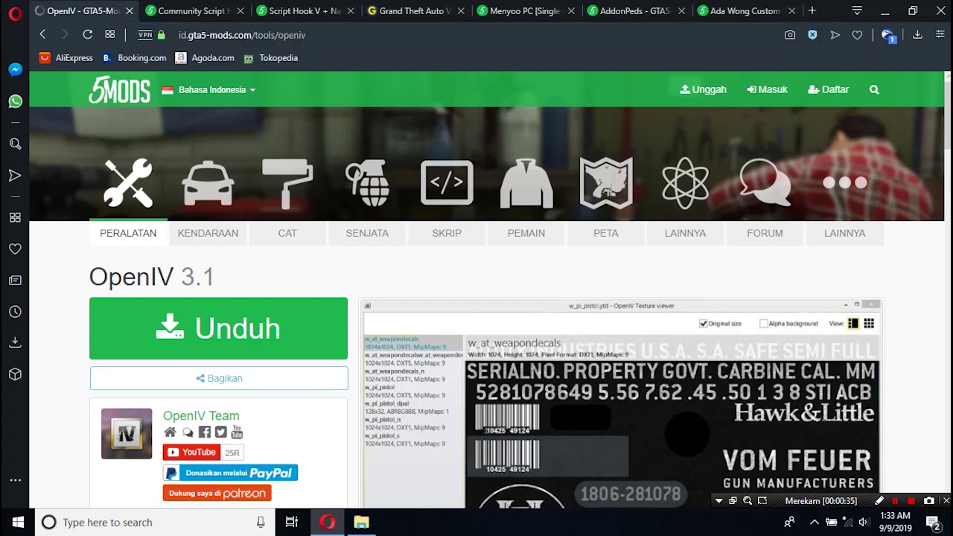
Review the Community Script Hook V .NET 2.10.9 and Script Hook V + Native Trainer 1.0.1737.0 pages, highlighting their titles.
{"action": "key", "text": "ctrl+Tab"}
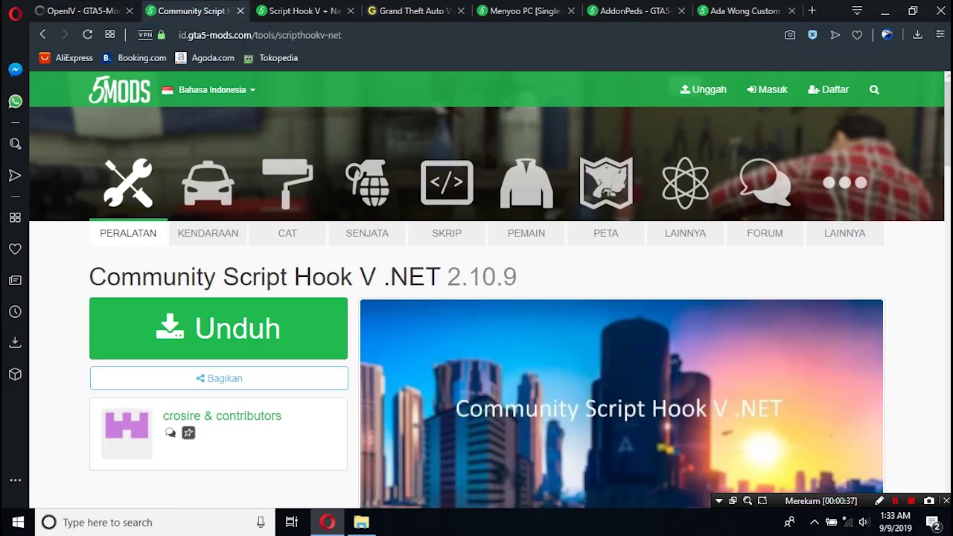
{"action": "left_click_drag", "start_coordinate": [222, 277], "coordinate": [518, 277]}
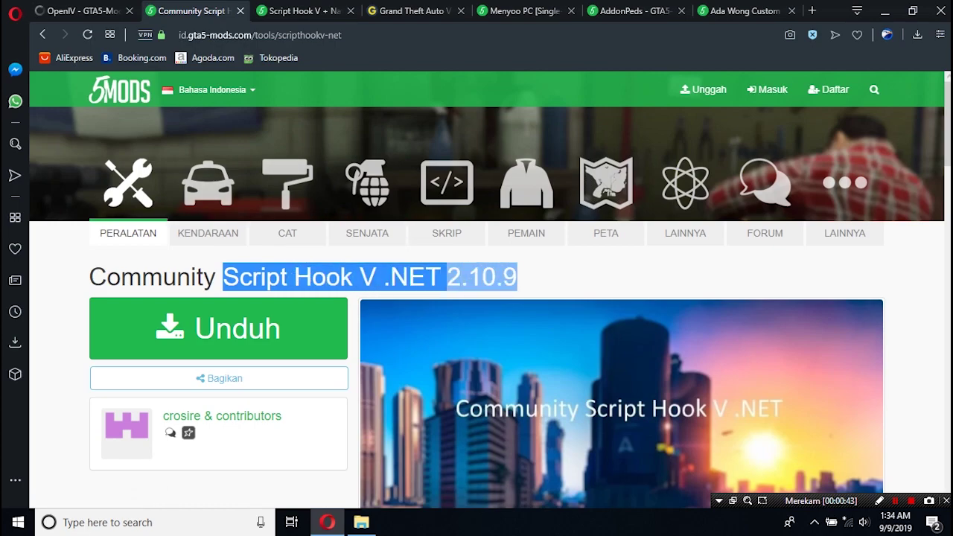
{"action": "left_click_drag", "start_coordinate": [343, 35], "coordinate": [278, 35]}
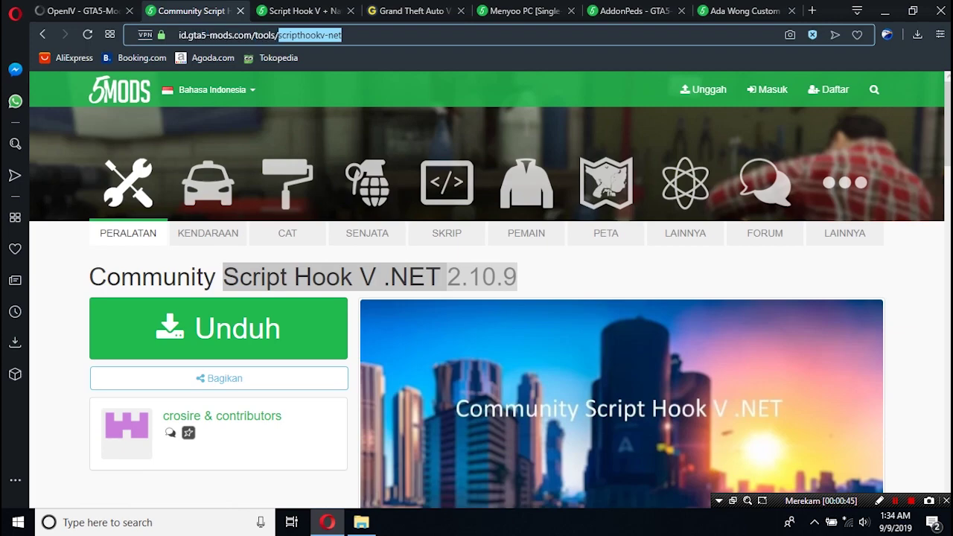
{"action": "left_click", "coordinate": [301, 11]}
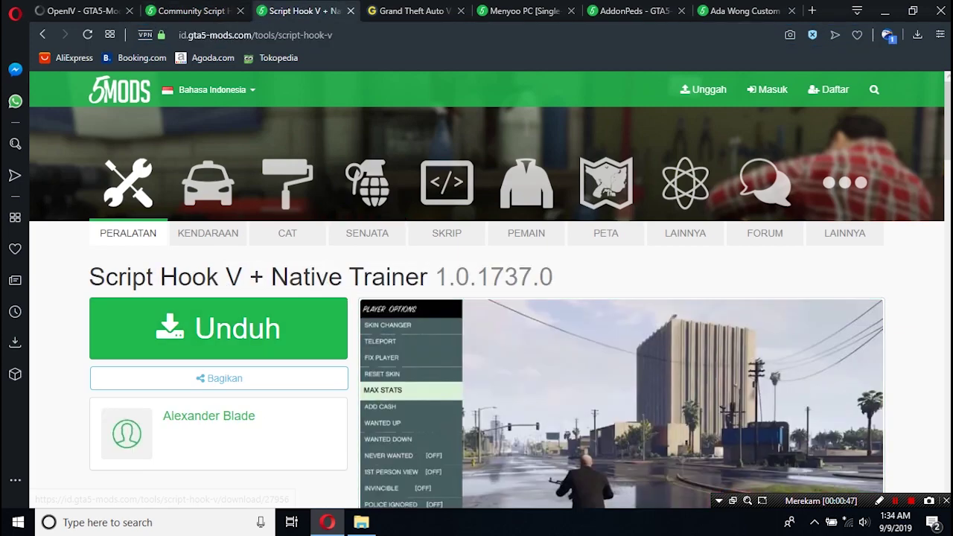
{"action": "left_click_drag", "start_coordinate": [89, 277], "coordinate": [552, 277]}
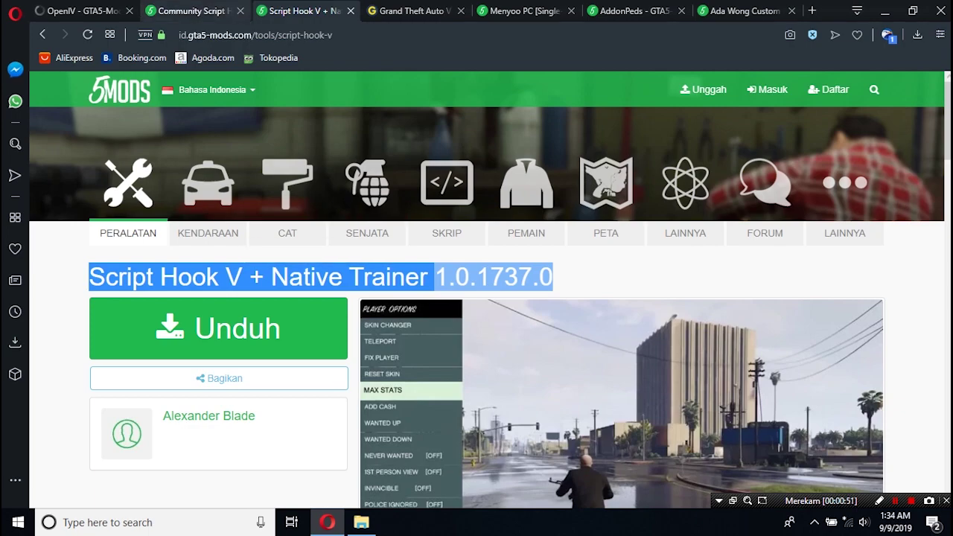
Review the NativeUI v.1.7 download page and the Menyoo PC v1.0.1 trainer mod page.
{"action": "left_click", "coordinate": [410, 11]}
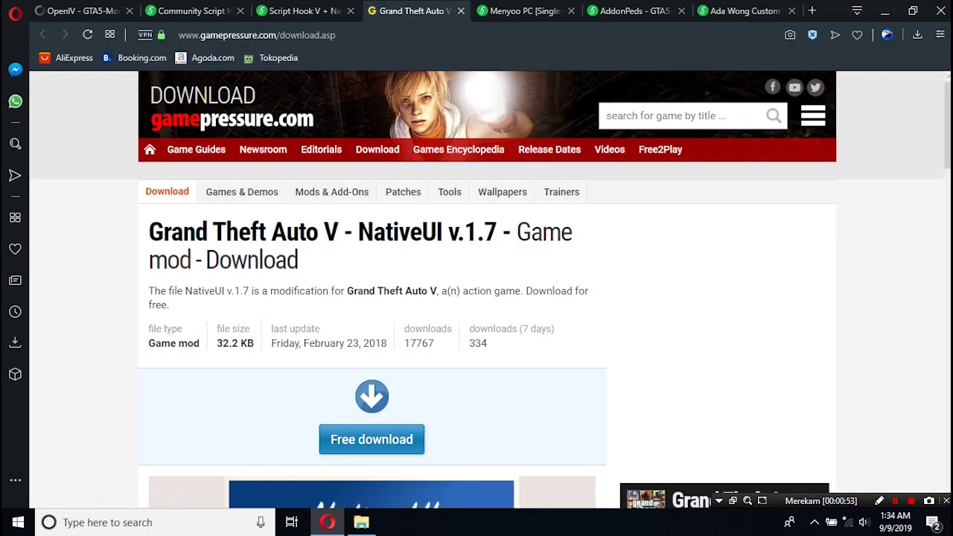
{"action": "left_click_drag", "start_coordinate": [358, 231], "coordinate": [521, 348]}
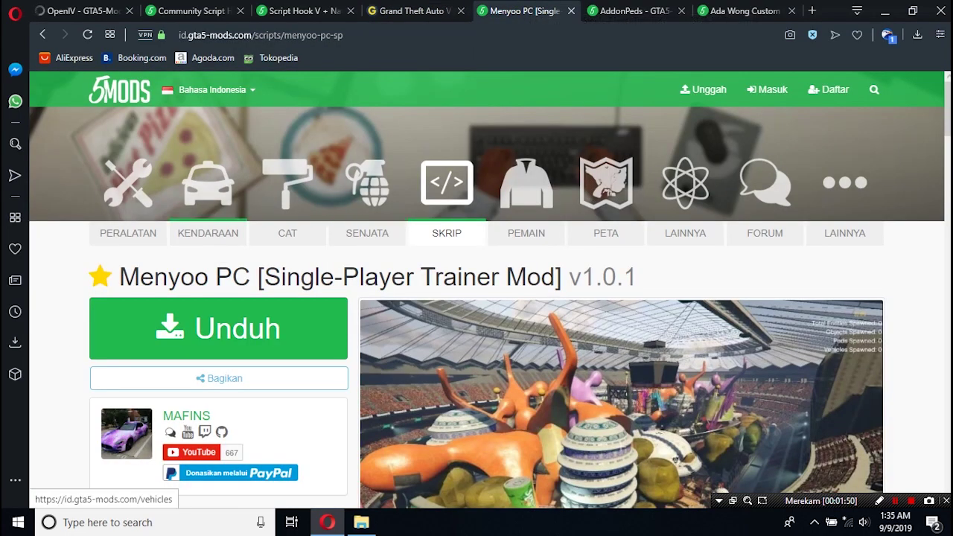
{"action": "mouse_move", "coordinate": [119, 277]}
{"action": "left_mouse_down"}
{"action": "mouse_move", "coordinate": [602, 276]}
{"action": "mouse_move", "coordinate": [111, 277]}
{"action": "left_mouse_up"}
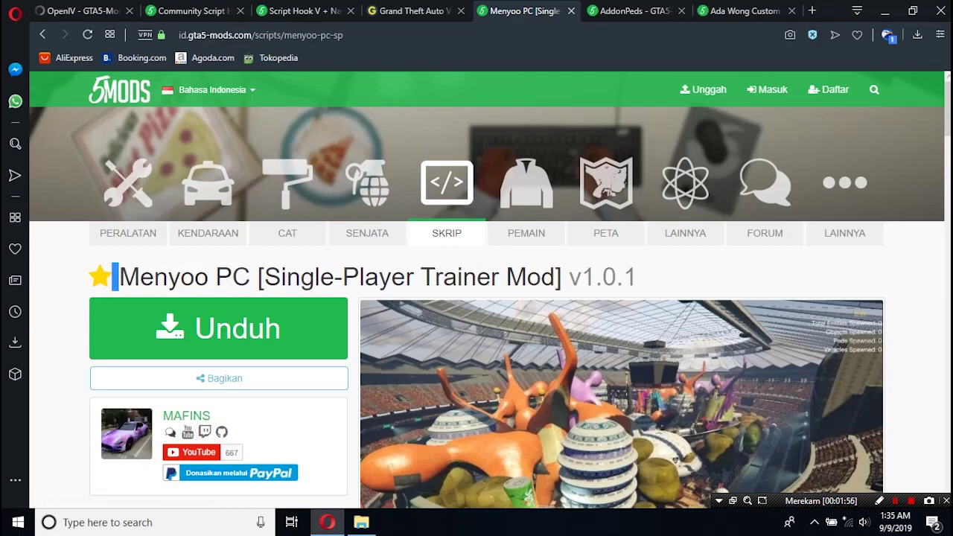
Highlight the Menyoo PC name in the title of the trainer mod page.
{"action": "left_click", "coordinate": [114, 278]}
{"action": "left_click_drag", "start_coordinate": [119, 277], "coordinate": [250, 277]}
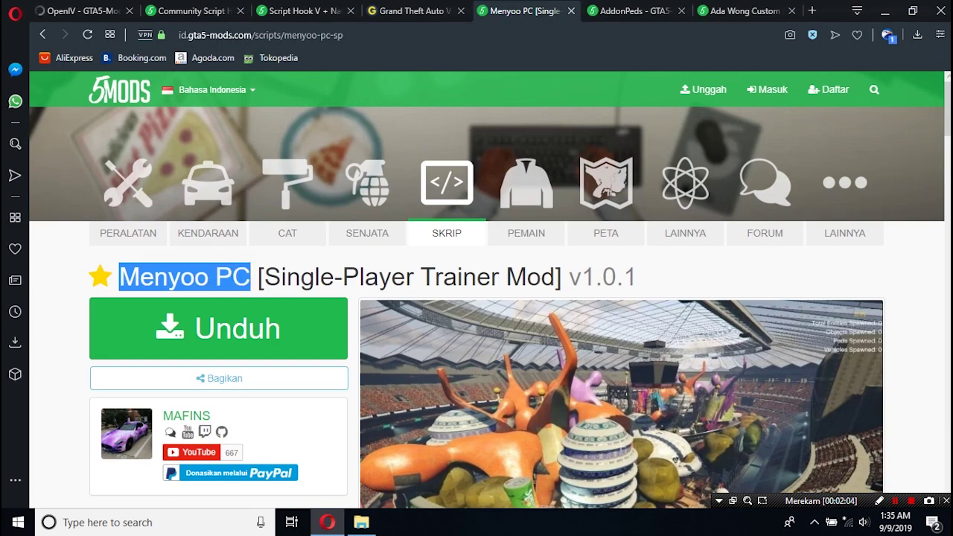
{"action": "left_click", "coordinate": [372, 282]}
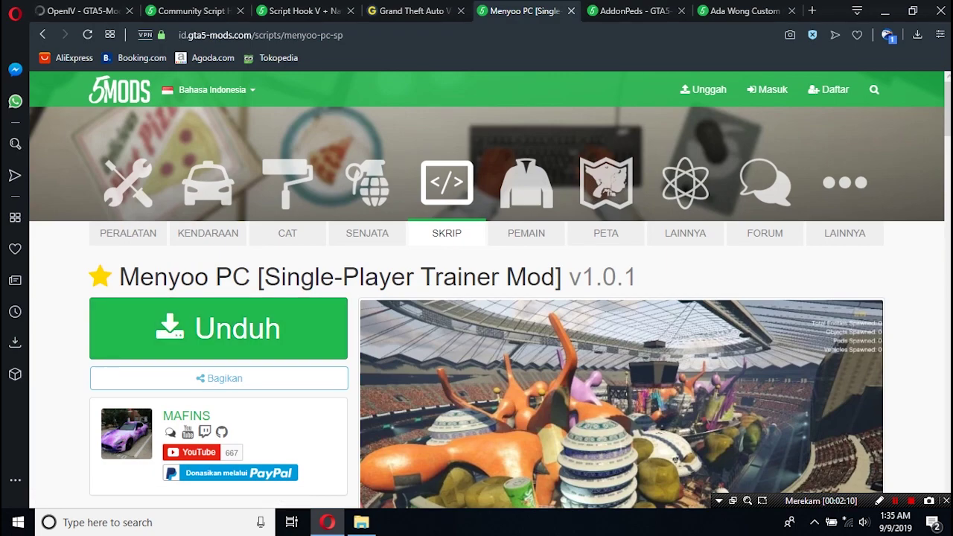
{"action": "left_click_drag", "start_coordinate": [120, 277], "coordinate": [264, 277]}
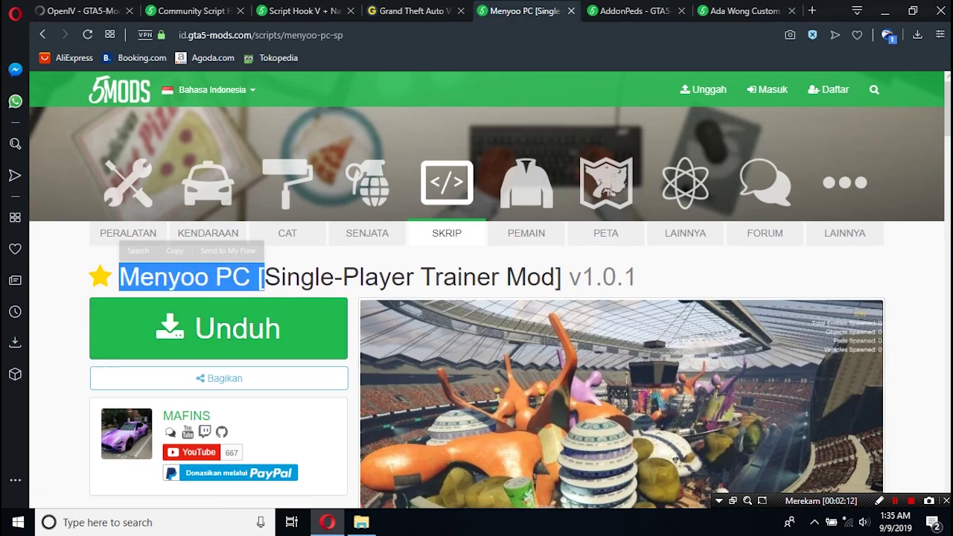
Go to the AddonPeds 3.0.1 download page and highlight its title and version.
{"action": "key", "text": "ctrl+Tab"}
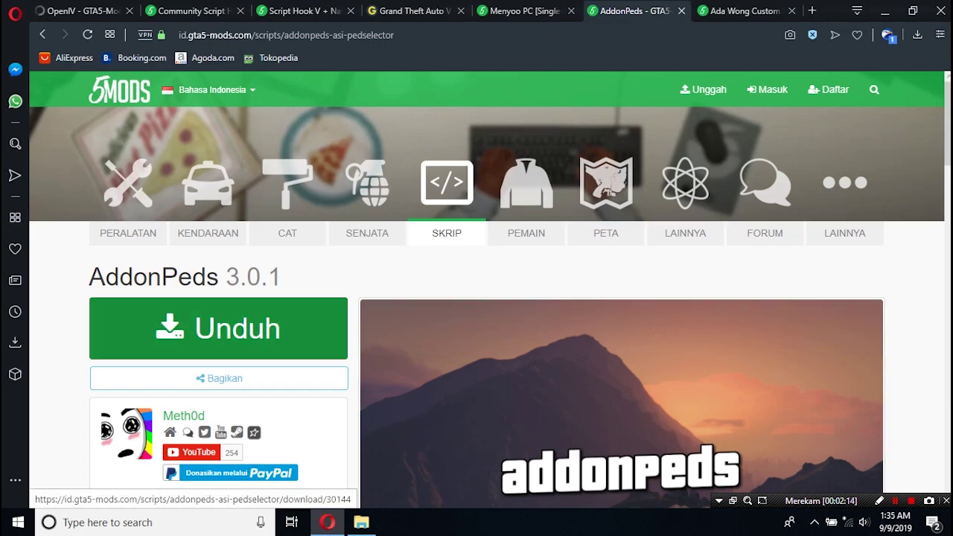
{"action": "left_click_drag", "start_coordinate": [88, 277], "coordinate": [282, 277]}
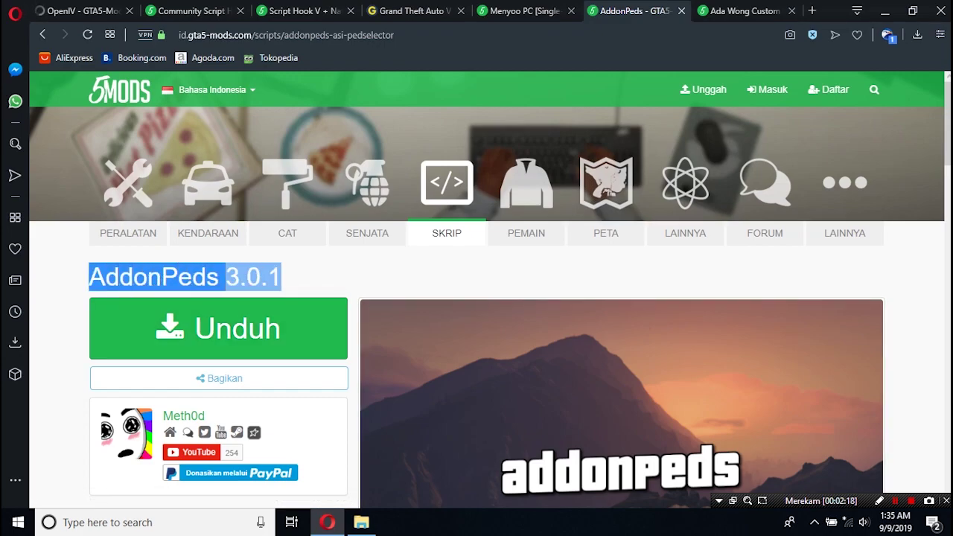
{"action": "left_click", "coordinate": [186, 260]}
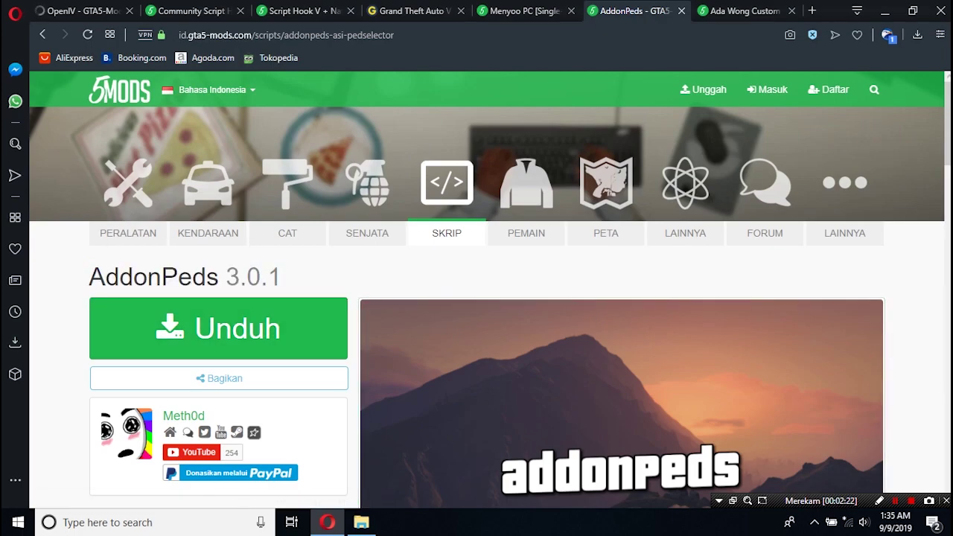
{"action": "left_click_drag", "start_coordinate": [89, 277], "coordinate": [261, 277]}
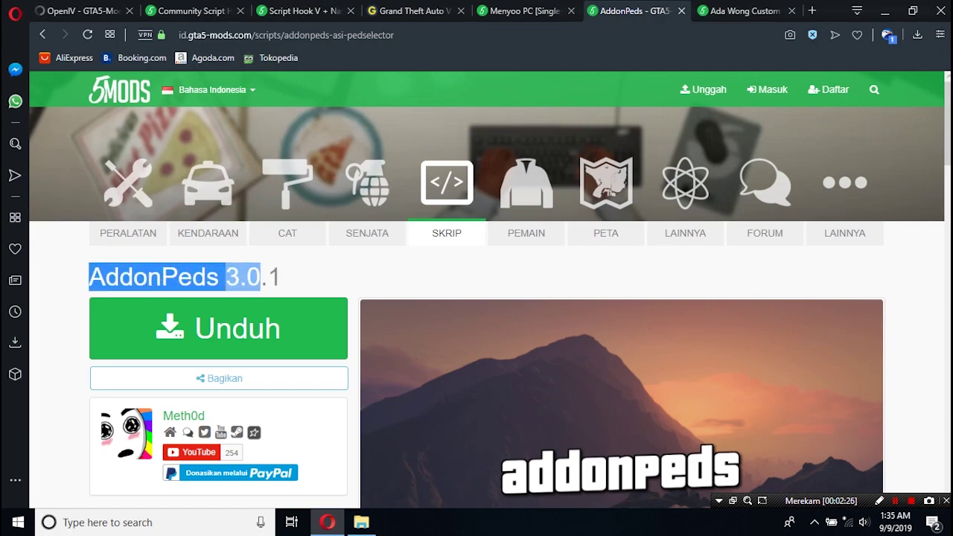
{"action": "left_click", "coordinate": [89, 277]}
{"action": "left_click_drag", "start_coordinate": [89, 277], "coordinate": [283, 277]}
{"action": "left_click", "coordinate": [305, 276]}
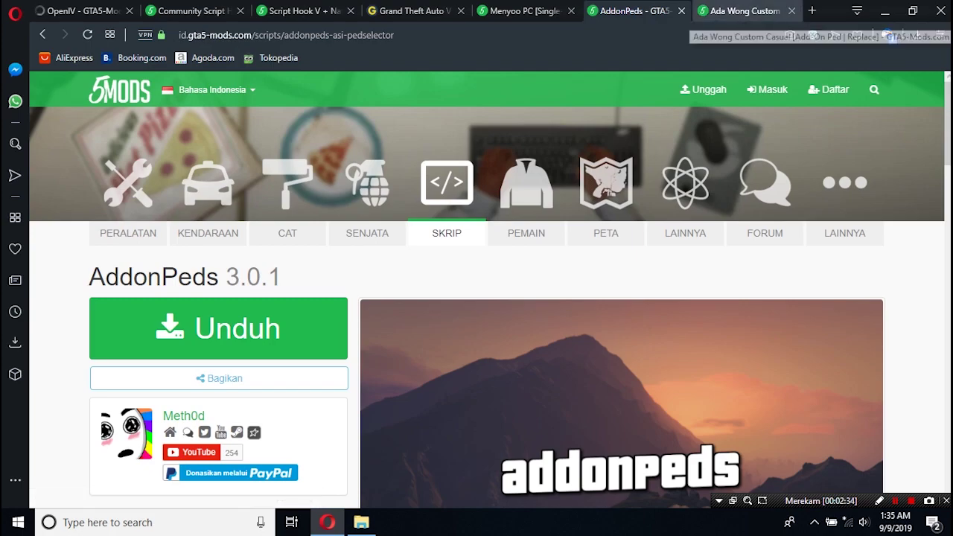
Go to the Ada Wong Custom Casual v1.1 mod page and look over its title and preview images.
{"action": "left_click", "coordinate": [741, 10]}
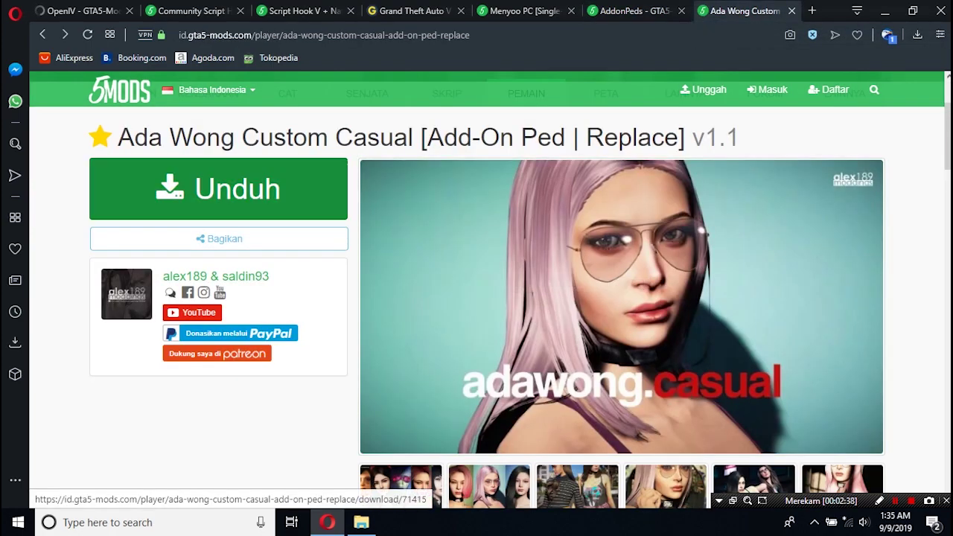
{"action": "left_click_drag", "start_coordinate": [134, 137], "coordinate": [162, 137]}
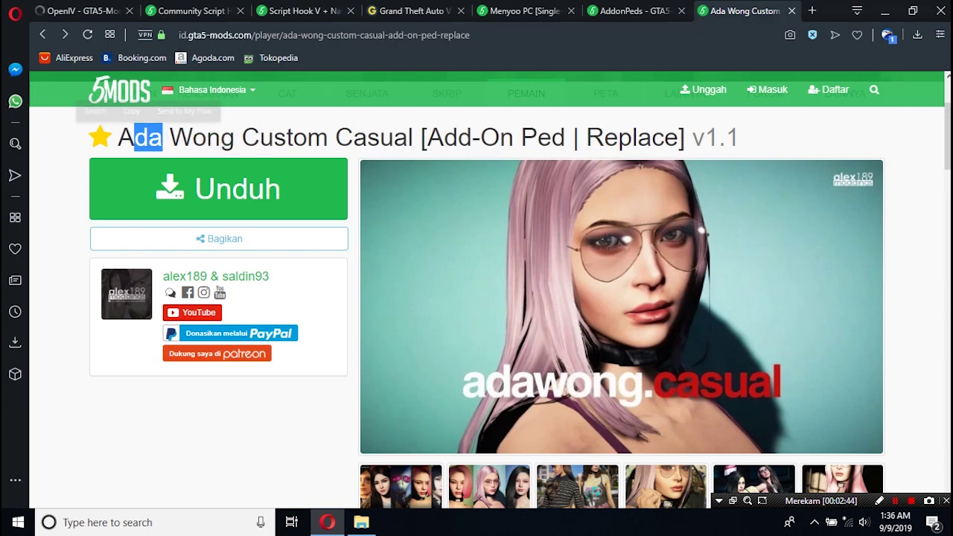
{"action": "left_click", "coordinate": [165, 138]}
{"action": "scroll", "coordinate": [487, 290], "scroll_direction": "down", "scroll_amount": 3}
{"action": "scroll", "coordinate": [487, 290], "scroll_direction": "up", "scroll_amount": 3}
{"action": "scroll", "coordinate": [491, 291], "scroll_direction": "down", "scroll_amount": 4}
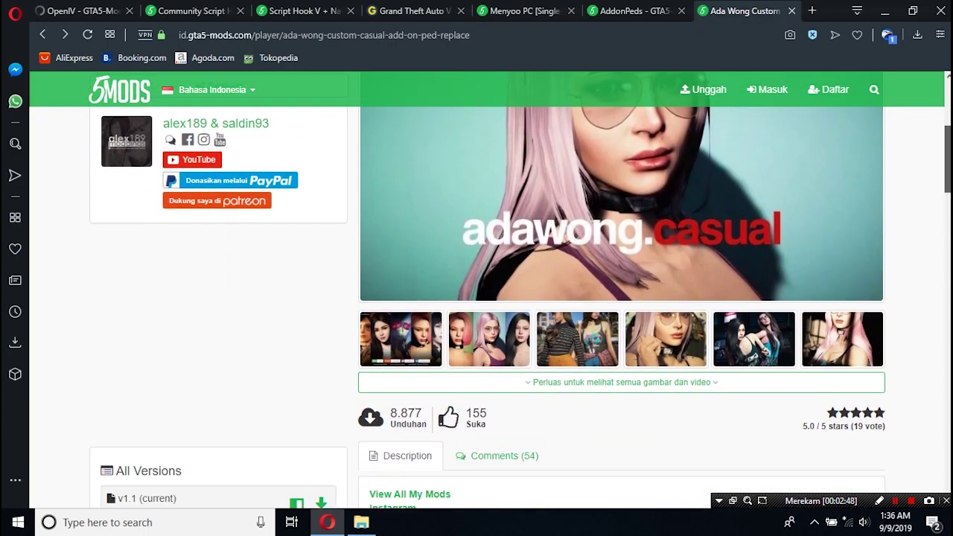
{"action": "scroll", "coordinate": [490, 291], "scroll_direction": "up", "scroll_amount": 2}
{"action": "scroll", "coordinate": [490, 291], "scroll_direction": "up", "scroll_amount": 2}
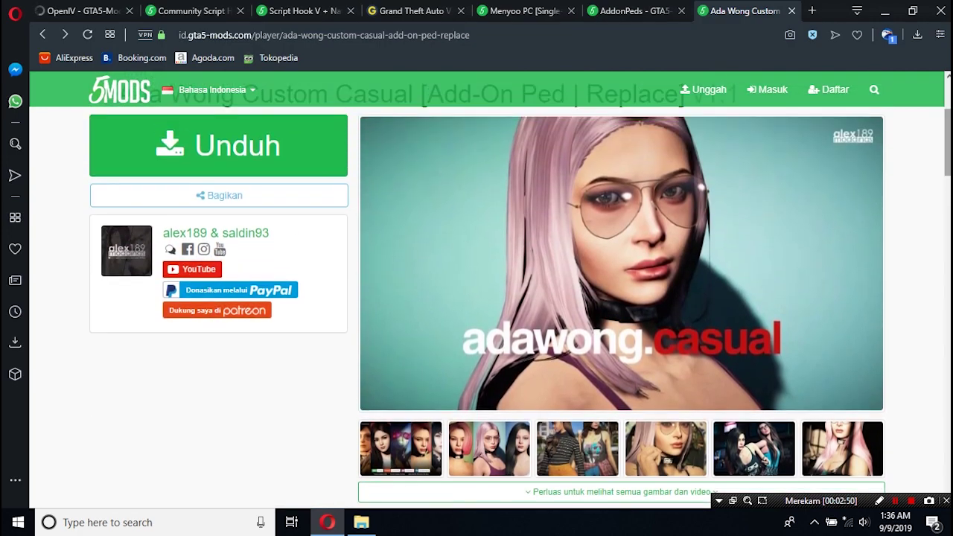
{"action": "scroll", "coordinate": [491, 291], "scroll_direction": "down", "scroll_amount": 1}
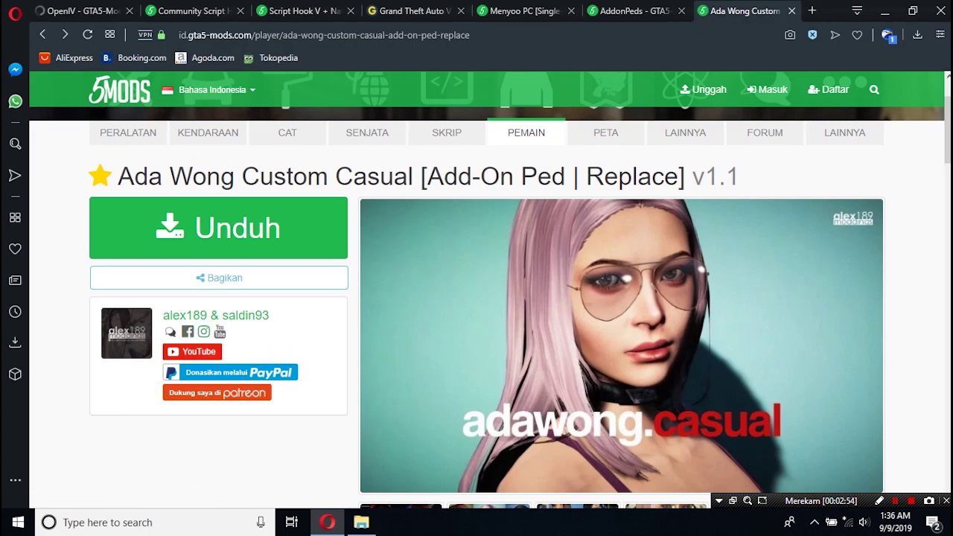
Examine the description, credits and the author's other mods on the Ada Wong page, ending back at its title.
{"action": "scroll", "coordinate": [491, 291], "scroll_direction": "down", "scroll_amount": 10}
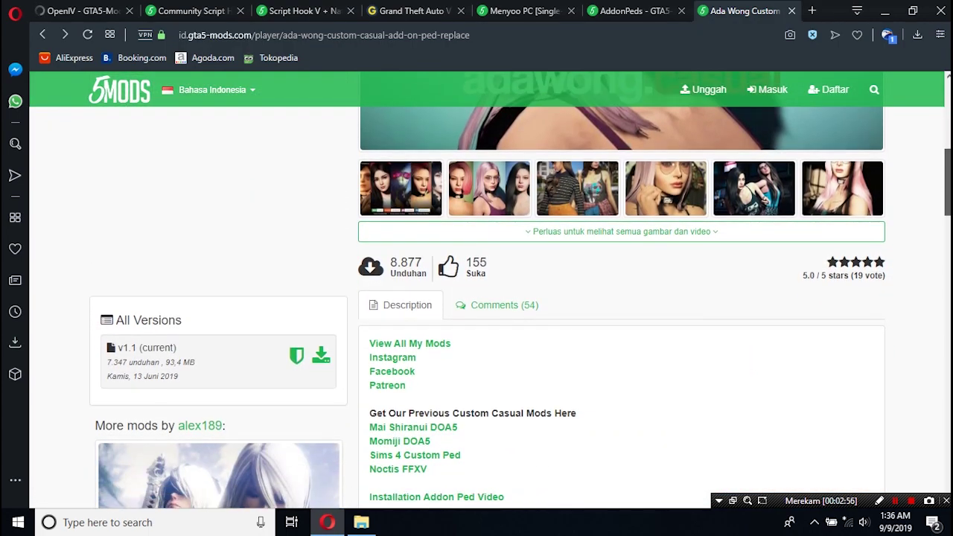
{"action": "scroll", "coordinate": [238, 275], "scroll_direction": "down", "scroll_amount": 5}
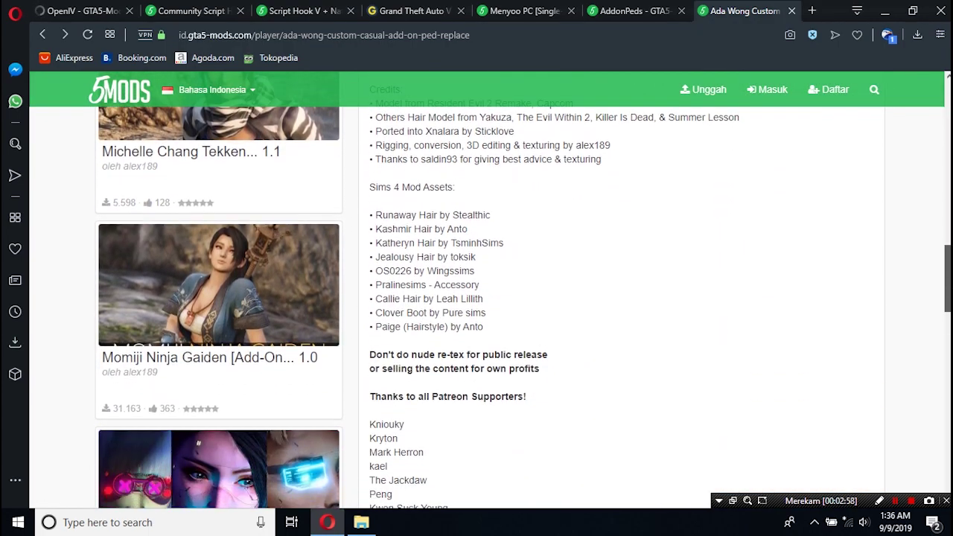
{"action": "scroll", "coordinate": [238, 275], "scroll_direction": "down", "scroll_amount": 2}
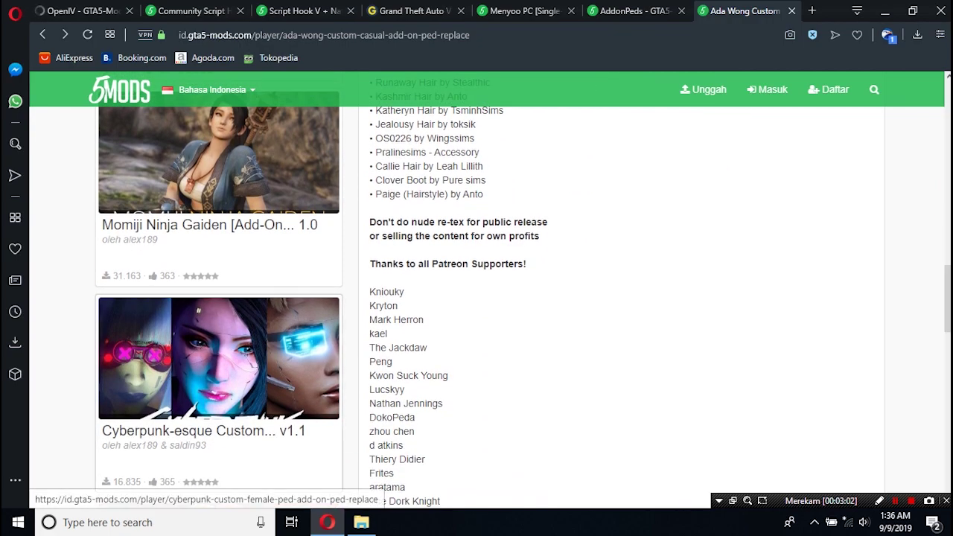
{"action": "scroll", "coordinate": [283, 398], "scroll_direction": "up", "scroll_amount": 6}
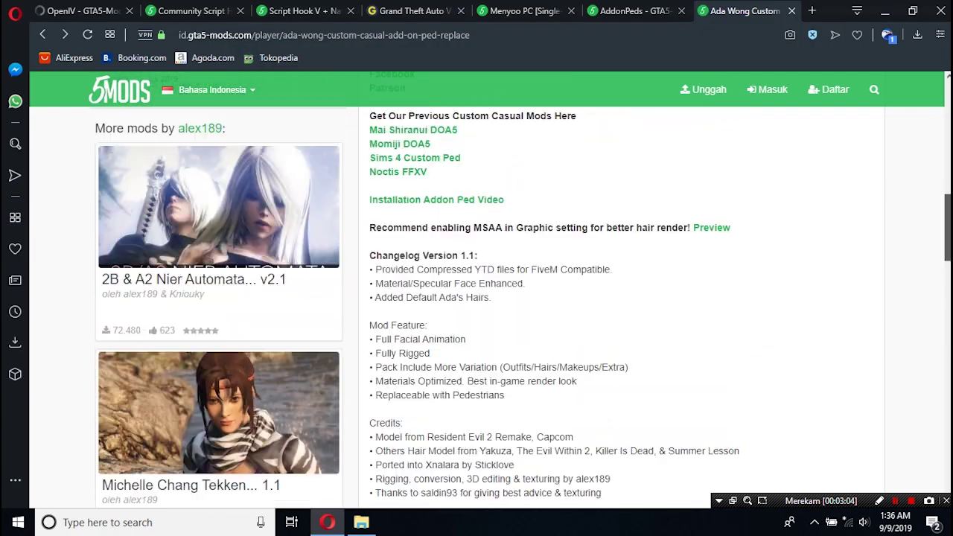
{"action": "scroll", "coordinate": [476, 291], "scroll_direction": "up", "scroll_amount": 10}
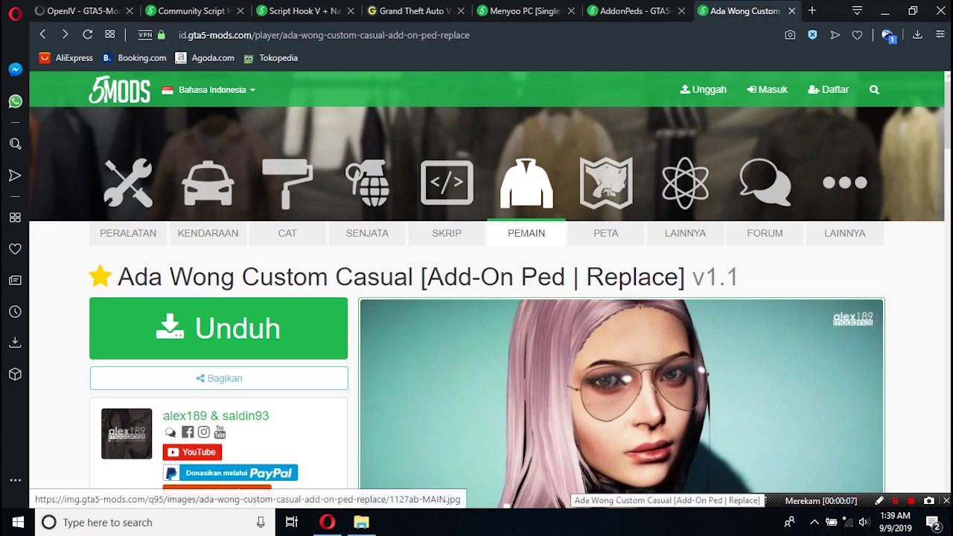
Highlight the title of the OpenIV 3.1 page and switch to File Explorer to point out ovisetup.exe in the tool folder.
{"action": "left_click", "coordinate": [83, 11]}
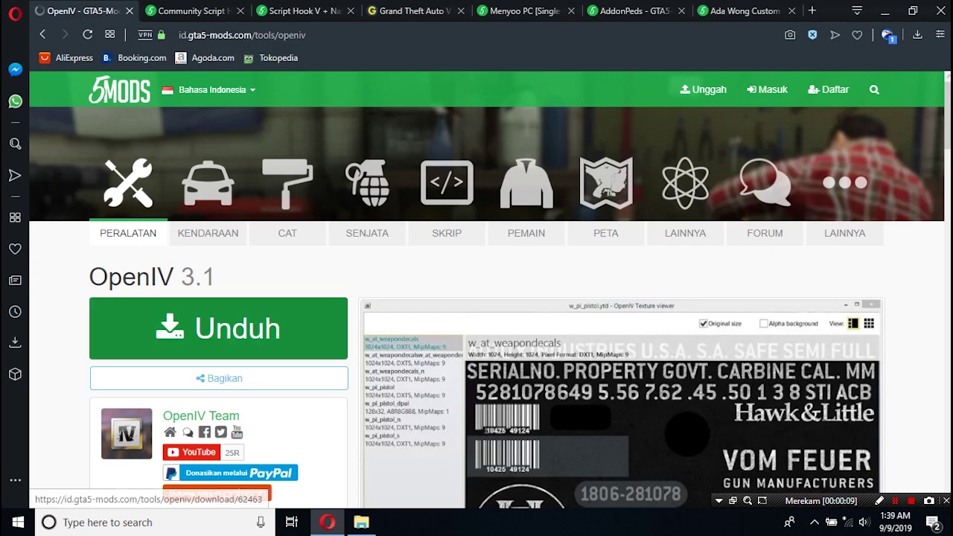
{"action": "left_click_drag", "start_coordinate": [89, 277], "coordinate": [215, 277]}
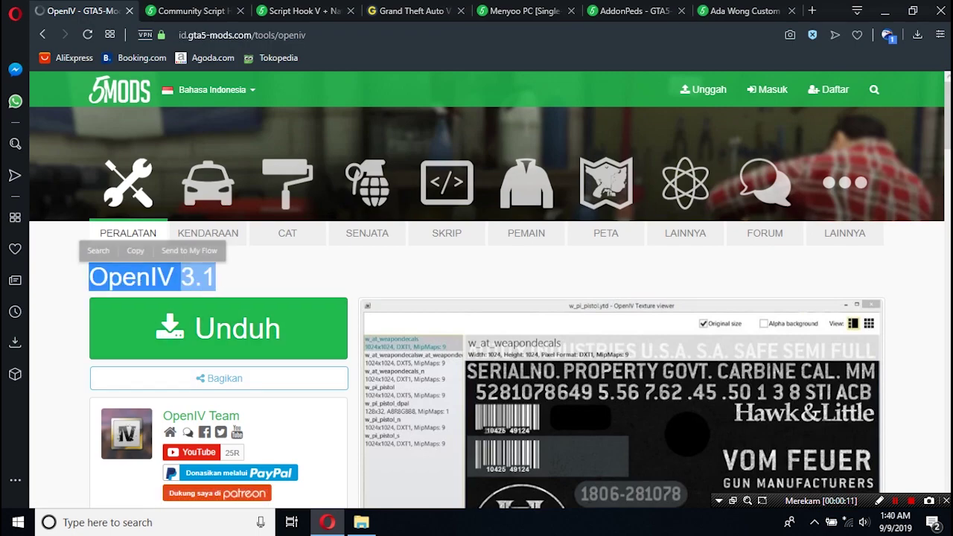
{"action": "left_click", "coordinate": [361, 522]}
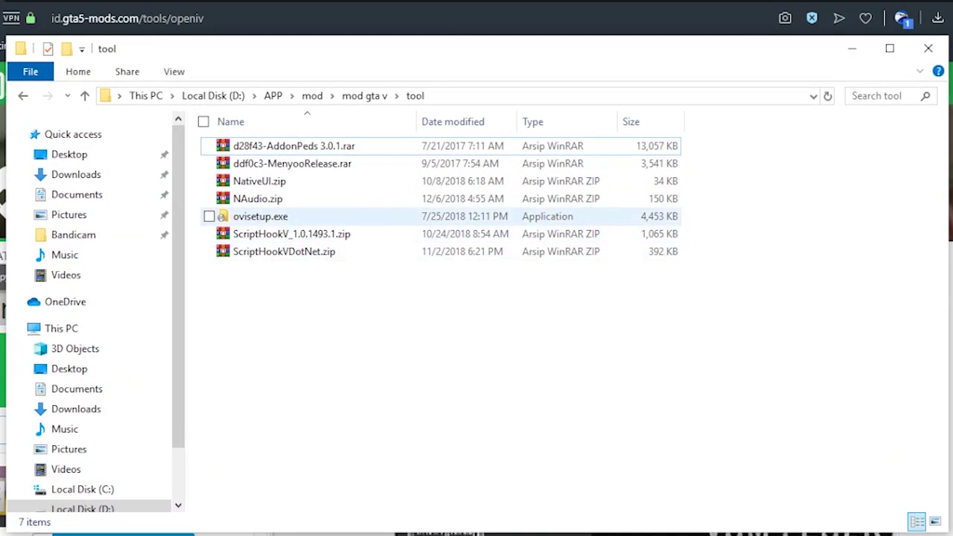
{"action": "left_click", "coordinate": [260, 216]}
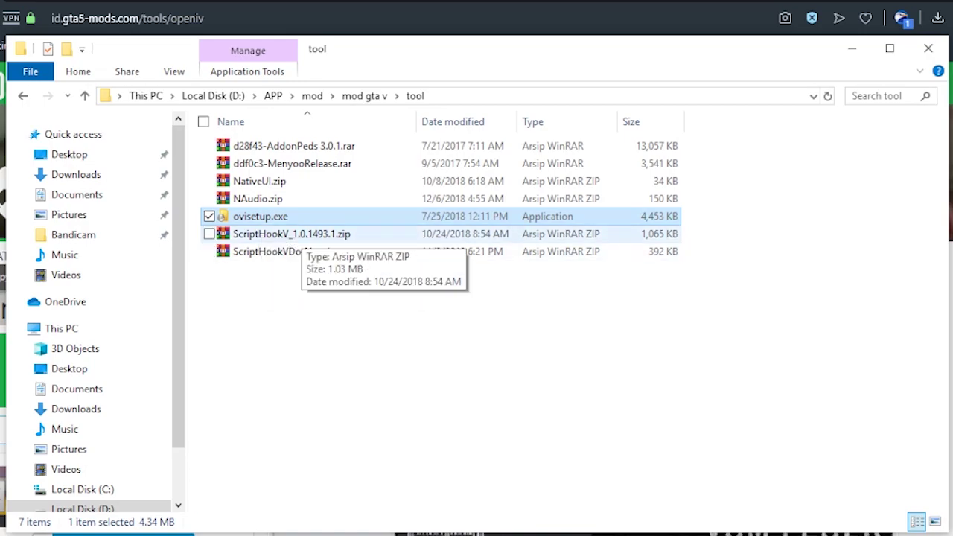
{"action": "left_click", "coordinate": [313, 319]}
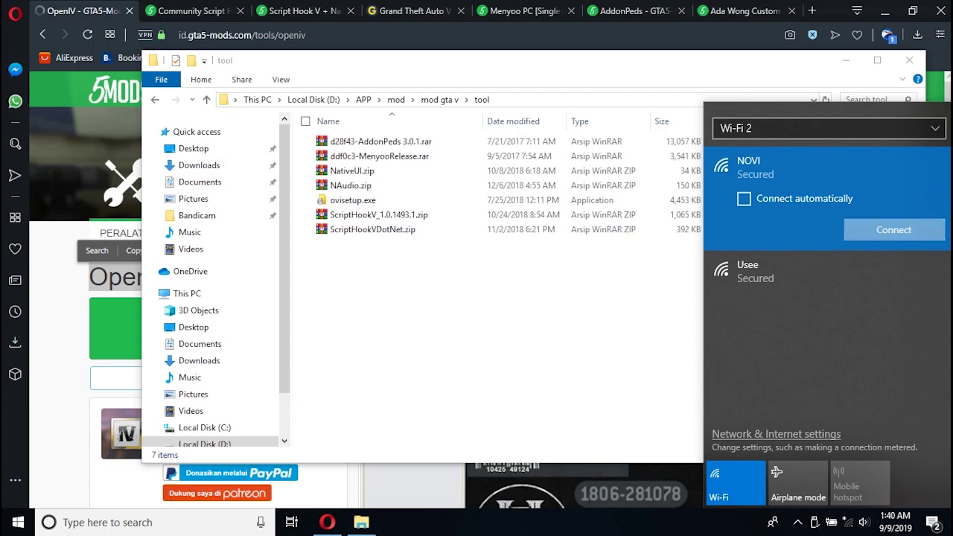
Connect the computer to the selected secured Wi-Fi network and dismiss the network list.
{"action": "left_click", "coordinate": [908, 248]}
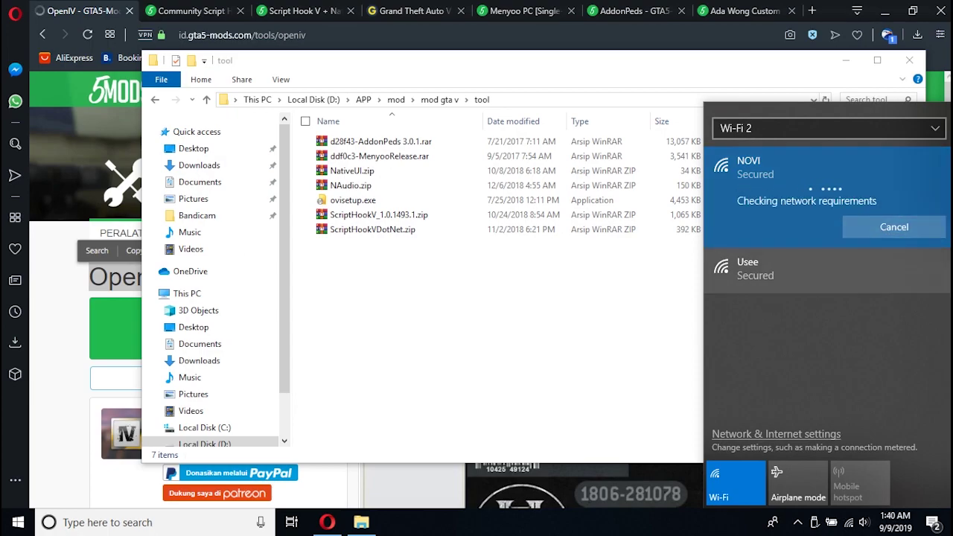
{"action": "left_click", "coordinate": [596, 335]}
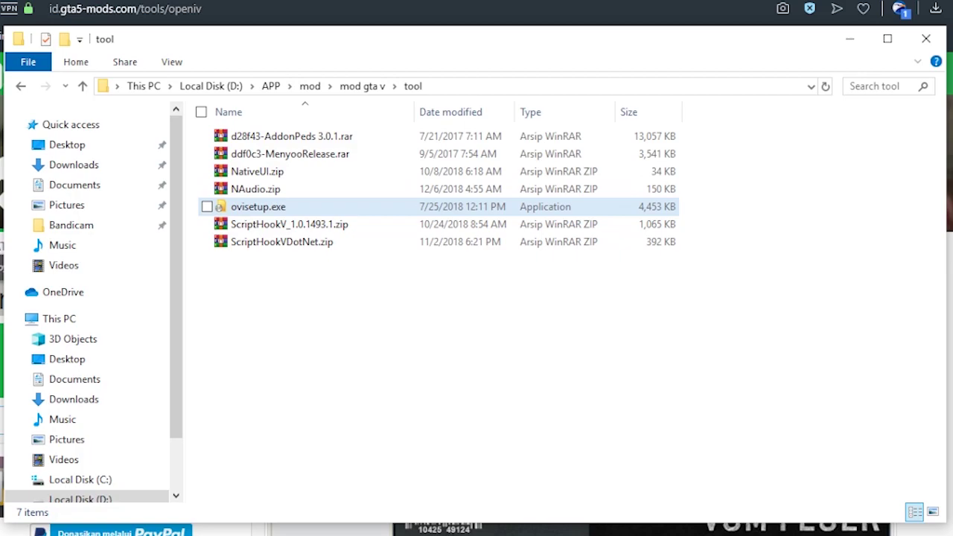
Run ovisetup.exe from the tool folder and continue the OpenIV installation in English.
{"action": "left_click", "coordinate": [257, 206]}
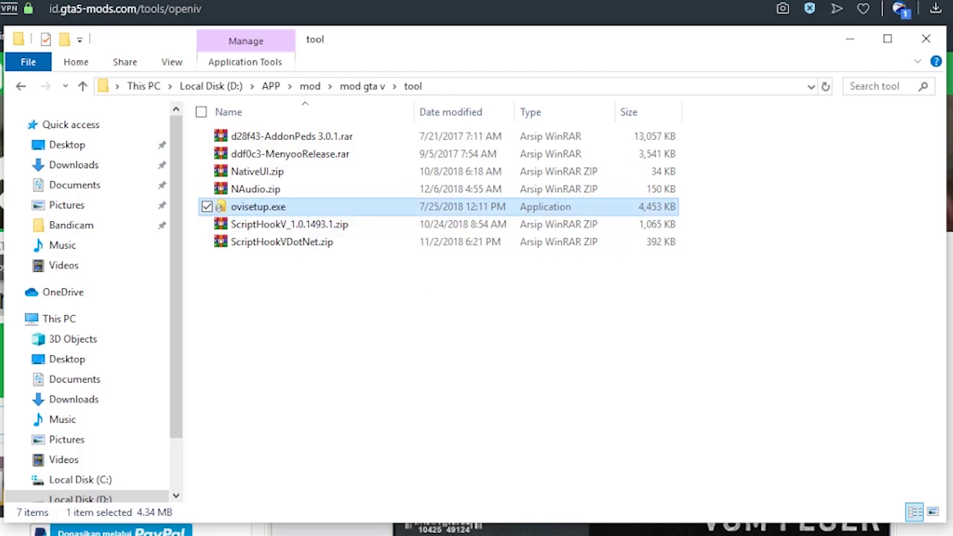
{"action": "double_click", "coordinate": [258, 207]}
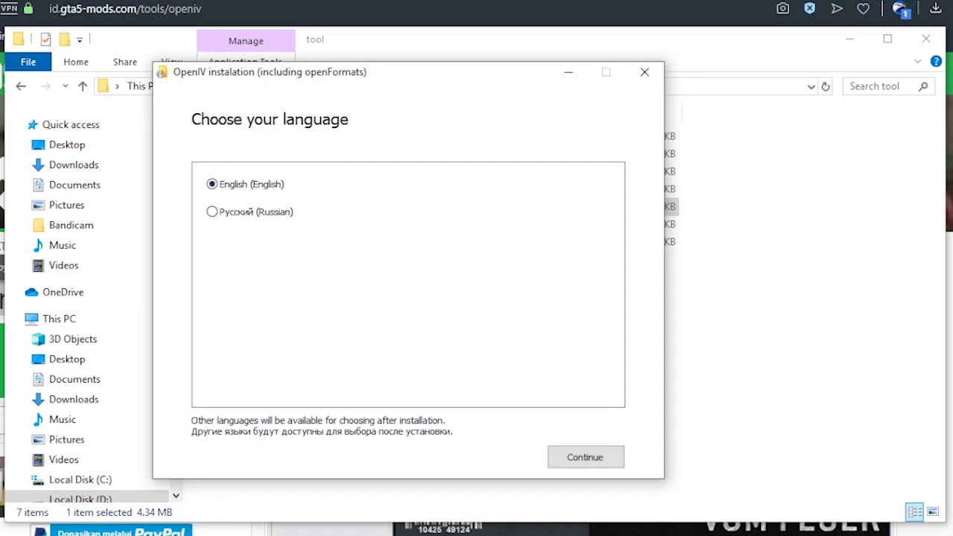
{"action": "left_click", "coordinate": [585, 457]}
{"action": "left_click", "coordinate": [585, 457]}
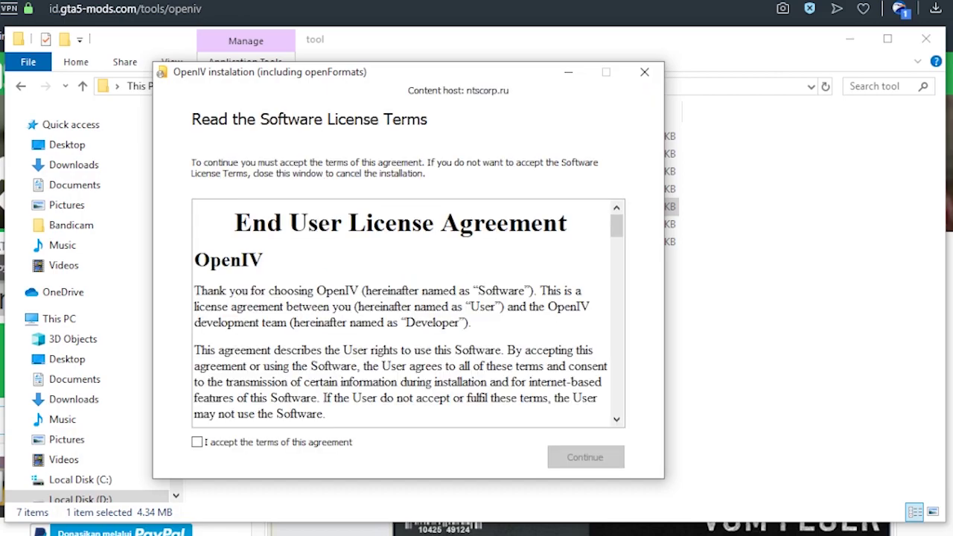
Accept the license agreement, install OpenIV on this computer with a desktop icon, and close the finished installer.
{"action": "left_click", "coordinate": [197, 443]}
{"action": "left_click", "coordinate": [585, 457]}
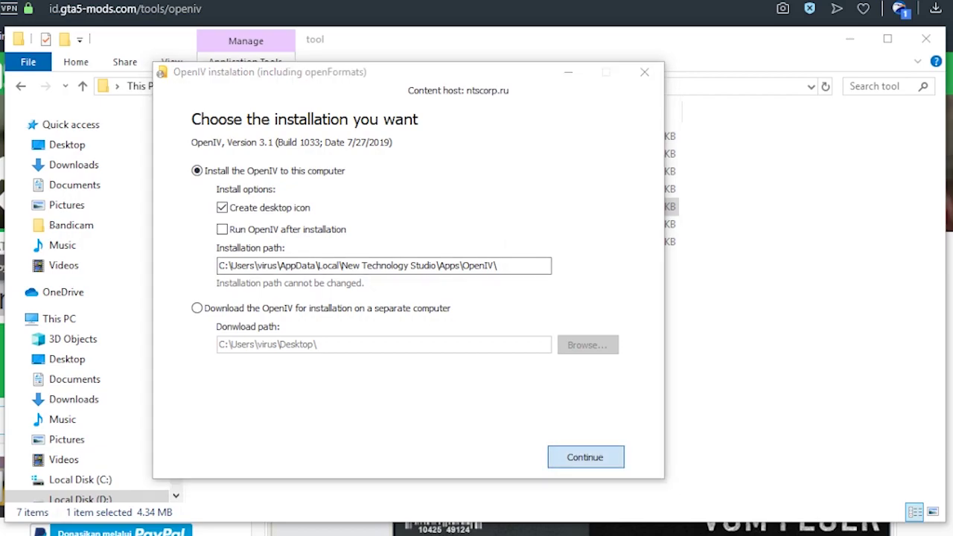
{"action": "left_click", "coordinate": [585, 457]}
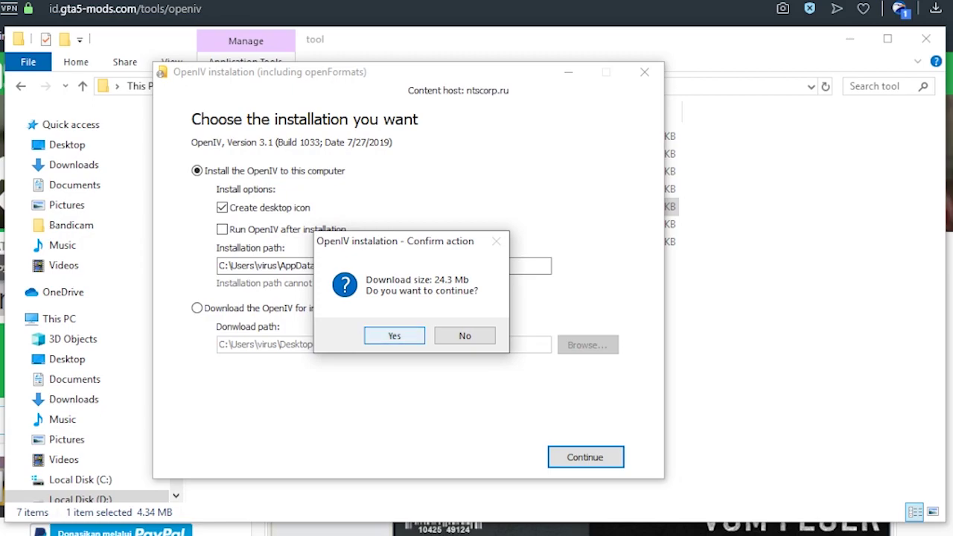
{"action": "key", "text": "Return"}
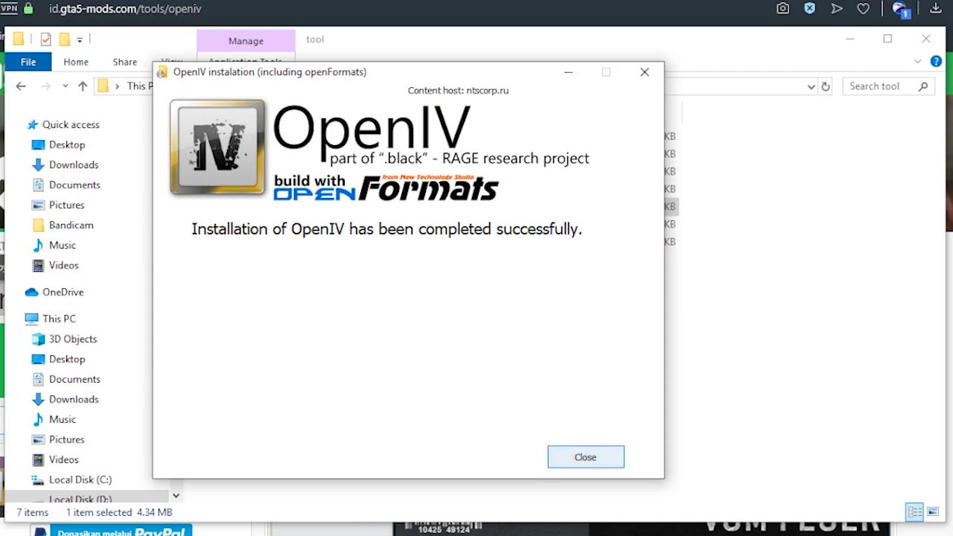
{"action": "left_click", "coordinate": [585, 457]}
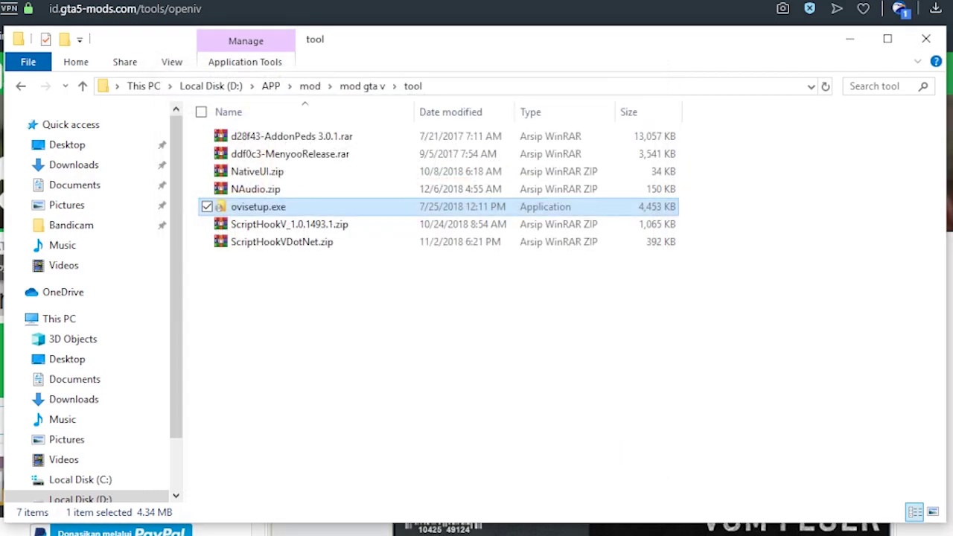
Minimize the File Explorer and browser windows and launch OpenIV from its desktop shortcut.
{"action": "left_click", "coordinate": [849, 39]}
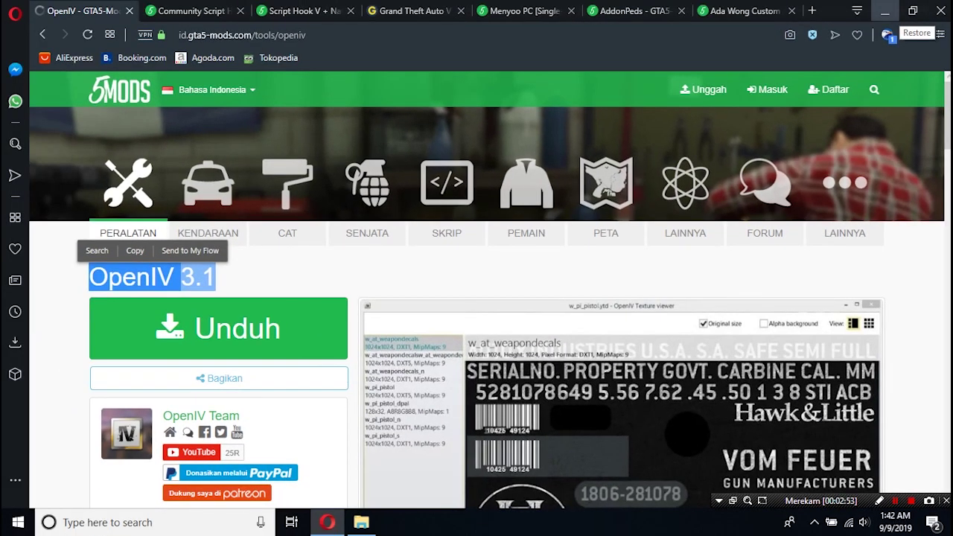
{"action": "left_click", "coordinate": [885, 12]}
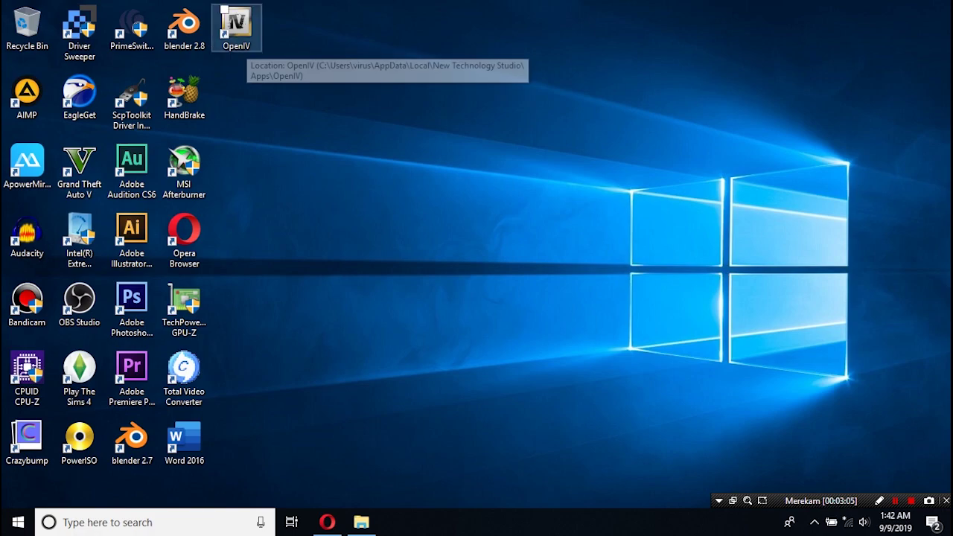
{"action": "double_click", "coordinate": [246, 42]}
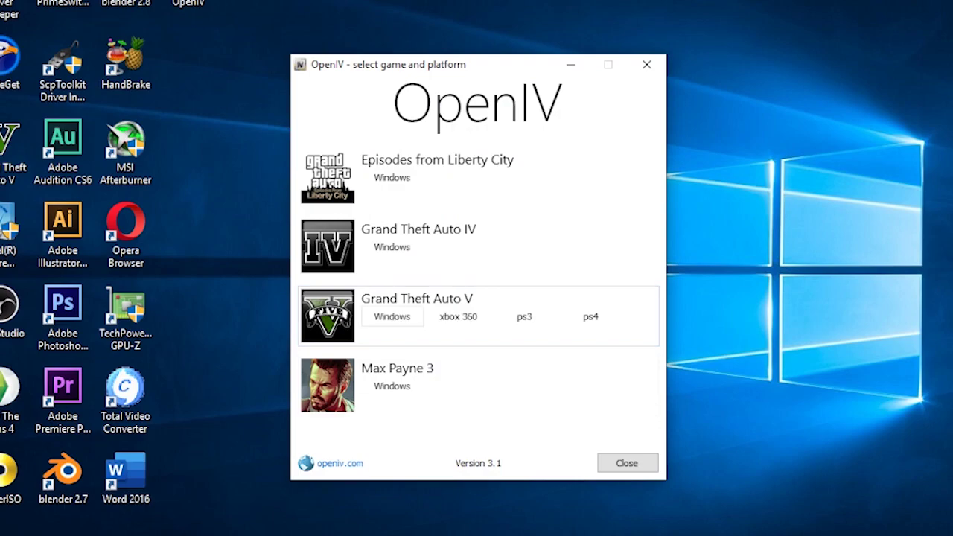
Choose Grand Theft Auto V for Windows in OpenIV and continue with D:\installan\Grand Theft Auto V as the game location.
{"action": "left_click", "coordinate": [391, 316]}
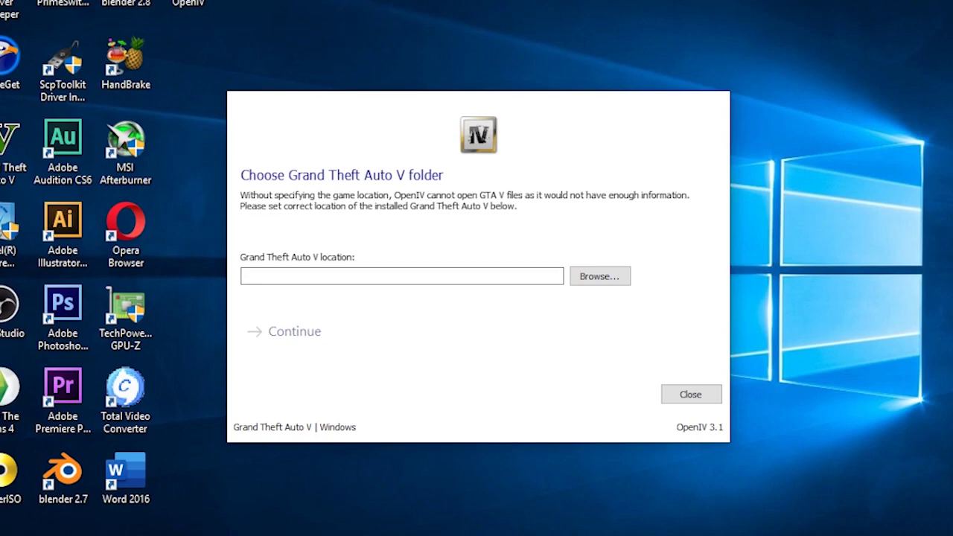
{"action": "left_click", "coordinate": [599, 276]}
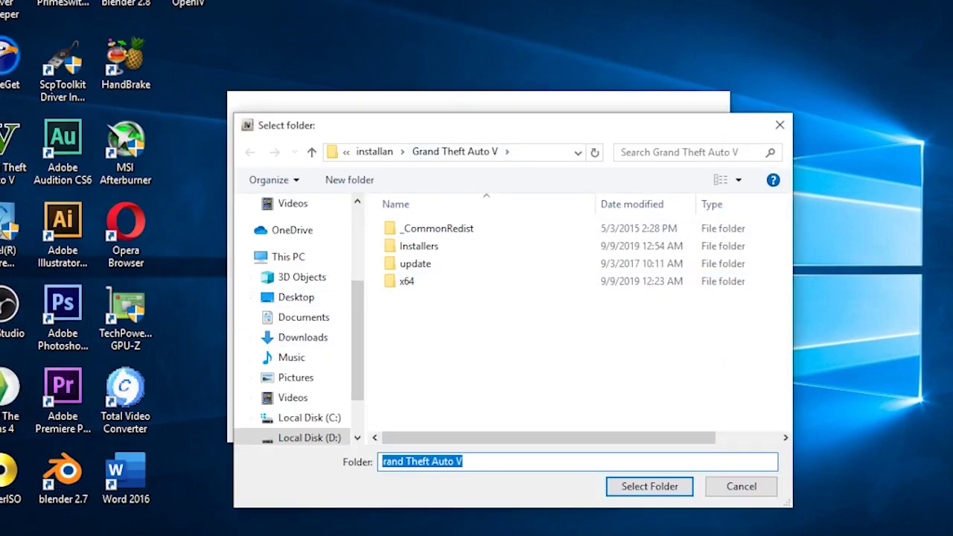
{"action": "left_click_drag", "start_coordinate": [380, 126], "coordinate": [393, 26]}
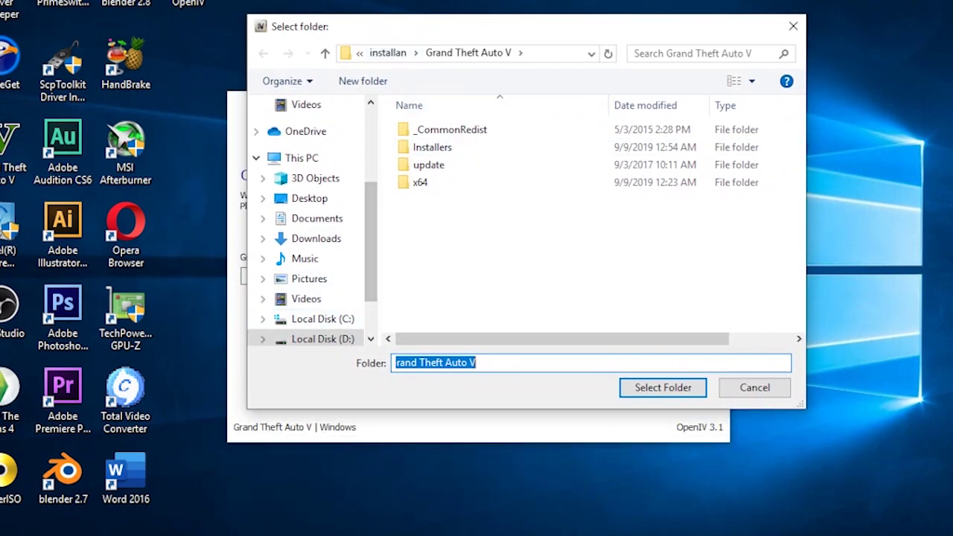
{"action": "left_click", "coordinate": [322, 339]}
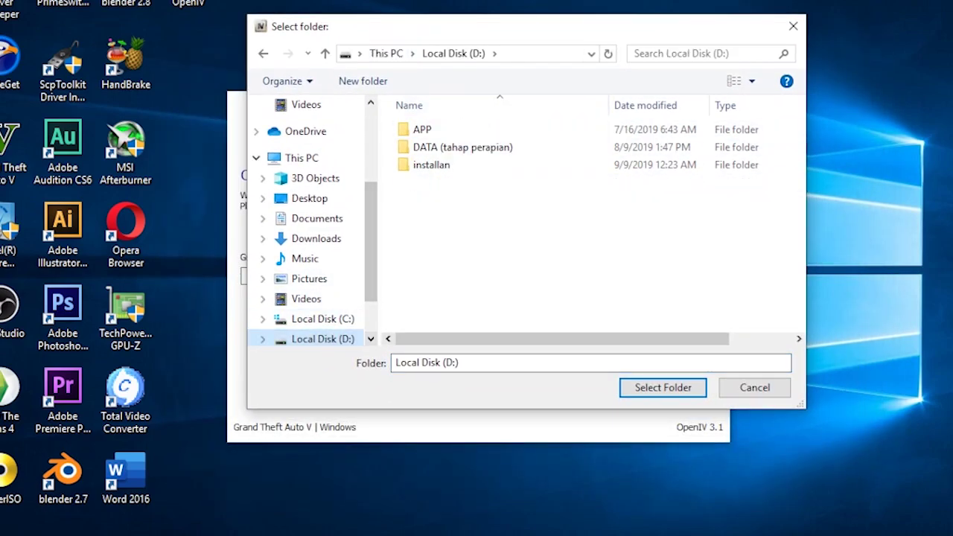
{"action": "double_click", "coordinate": [428, 165]}
{"action": "left_click", "coordinate": [456, 129]}
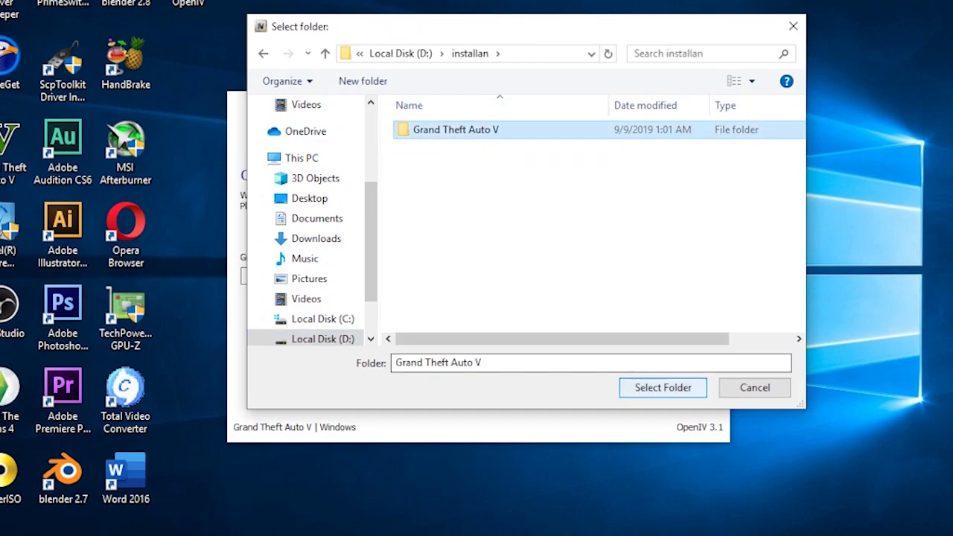
{"action": "left_click", "coordinate": [662, 387]}
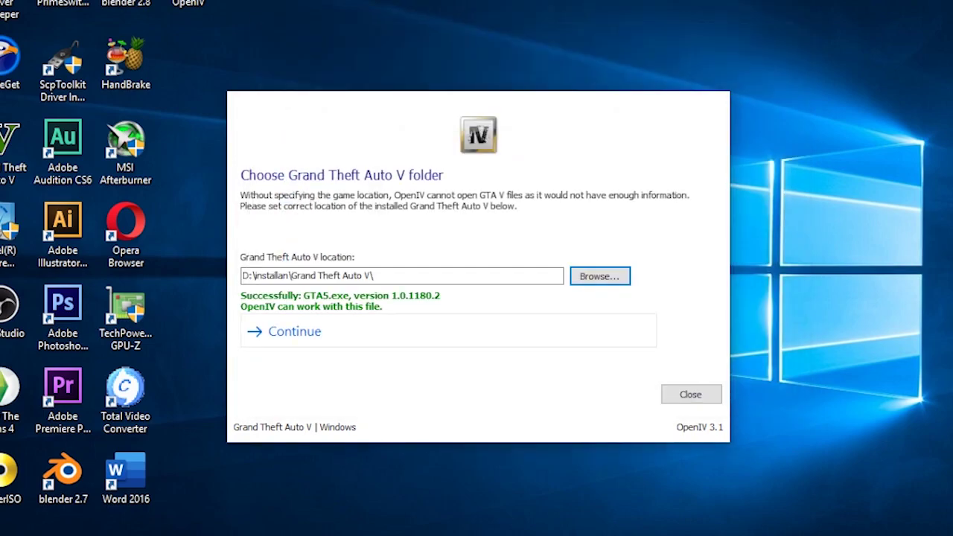
{"action": "left_click", "coordinate": [294, 332]}
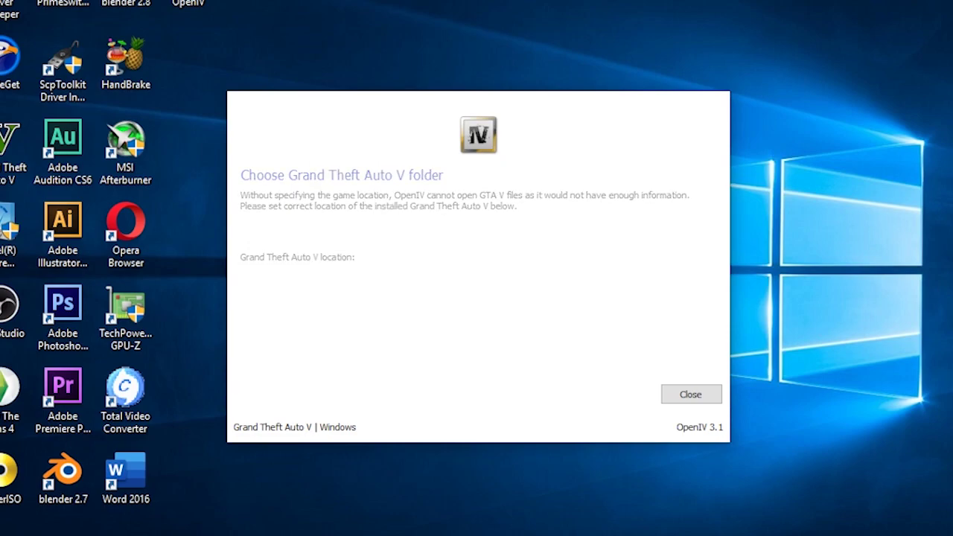
{"action": "left_click", "coordinate": [295, 331]}
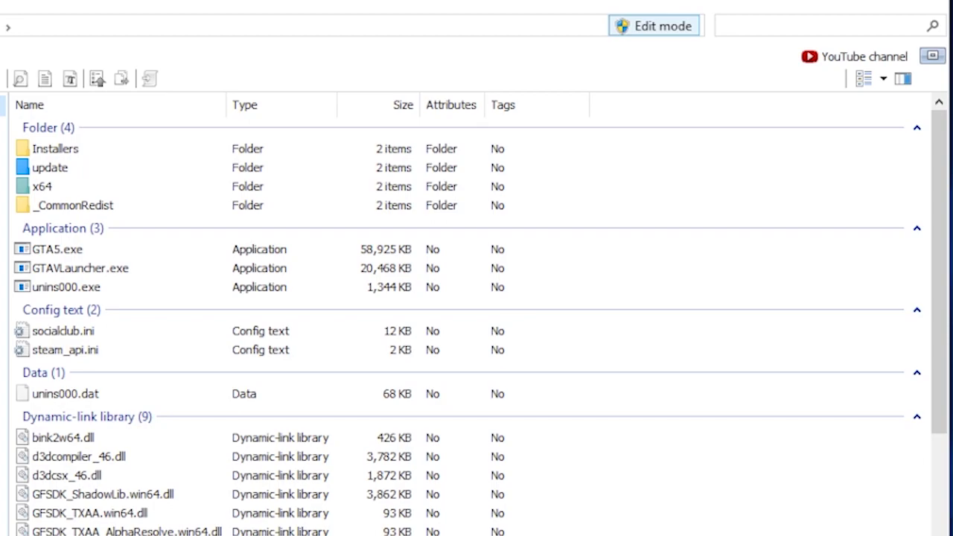
Turn on edit mode for the game files, then open the Package Installer's file selection and cancel it.
{"action": "left_click", "coordinate": [653, 26]}
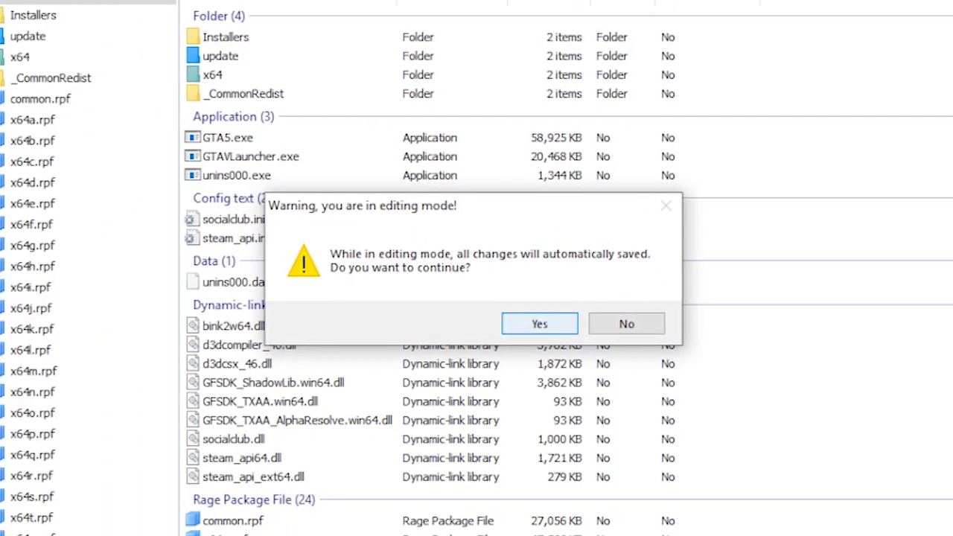
{"action": "left_click", "coordinate": [539, 324]}
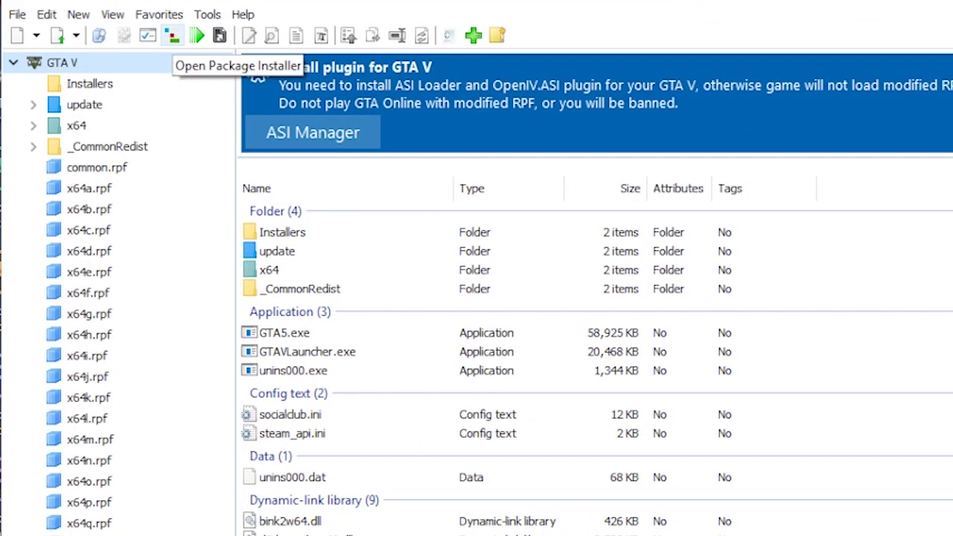
{"action": "left_click", "coordinate": [172, 35]}
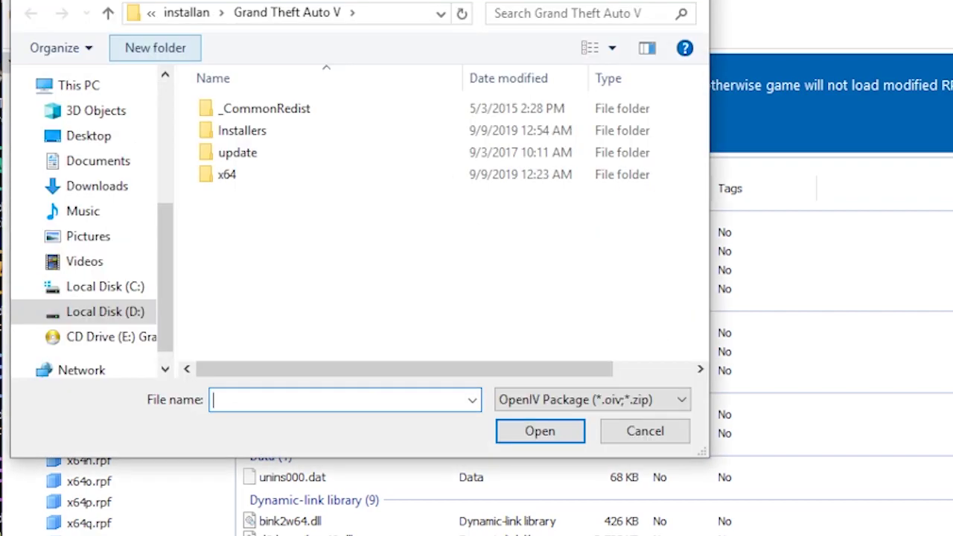
{"action": "key", "text": "Escape"}
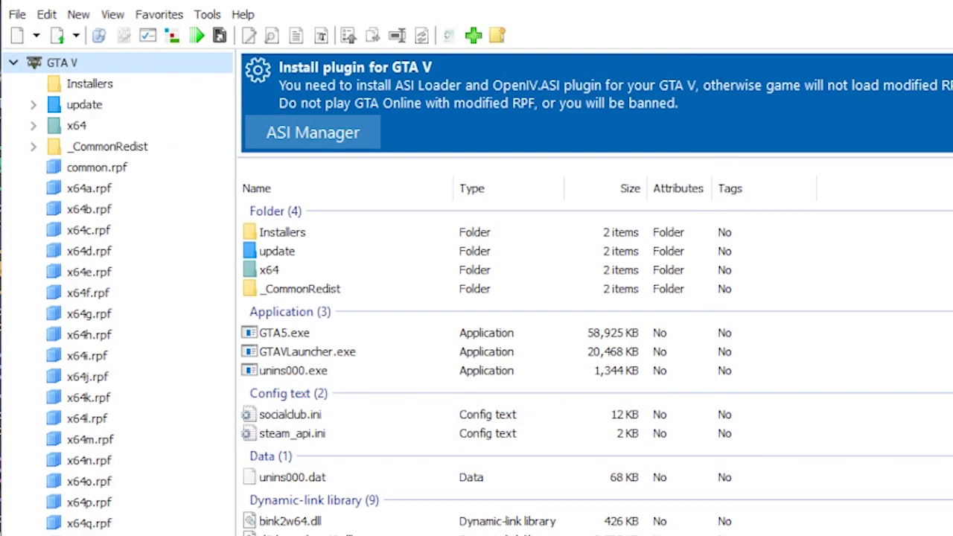
Install ASI Loader and OpenIV.ASI through the ASI Manager and agree to create the "mods" folder.
{"action": "left_click", "coordinate": [207, 14]}
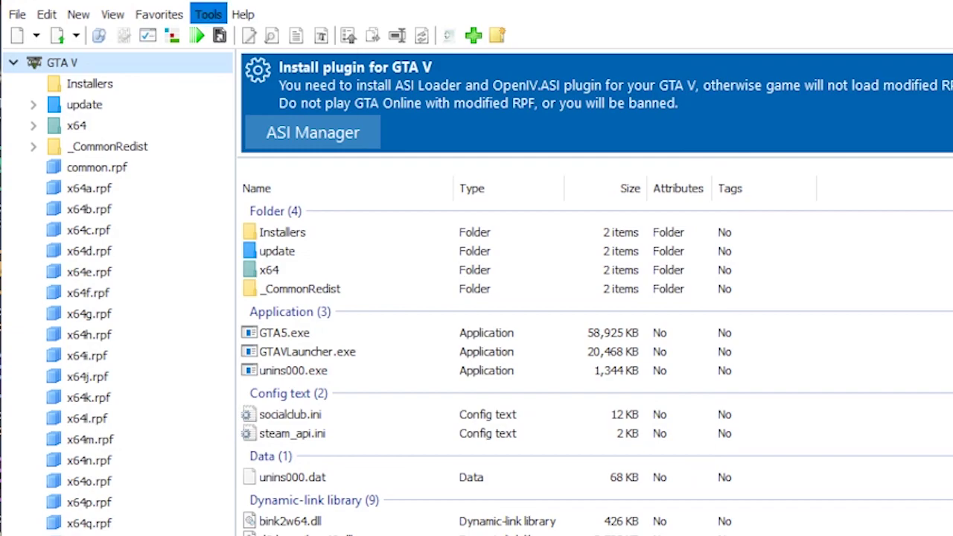
{"action": "mouse_move", "coordinate": [243, 14]}
{"action": "mouse_move", "coordinate": [207, 15]}
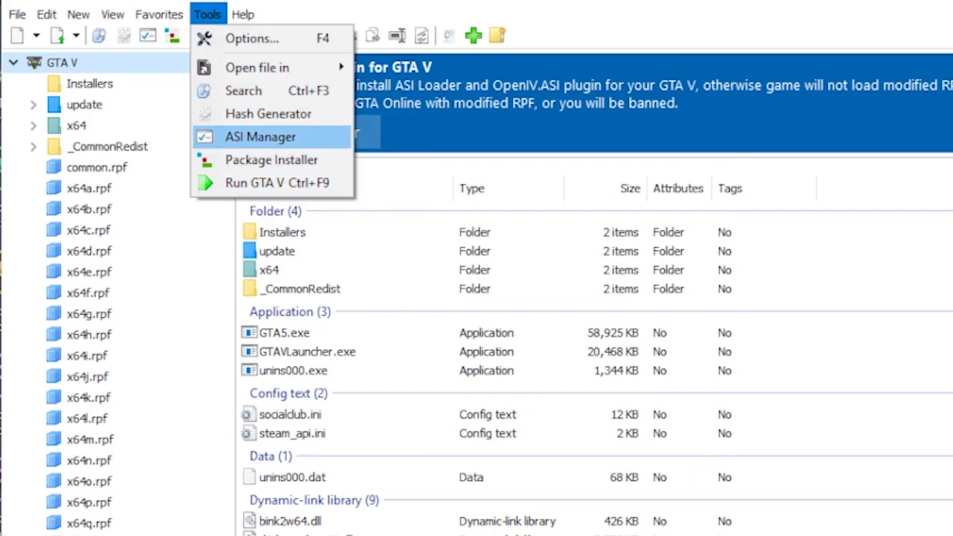
{"action": "left_click", "coordinate": [261, 137]}
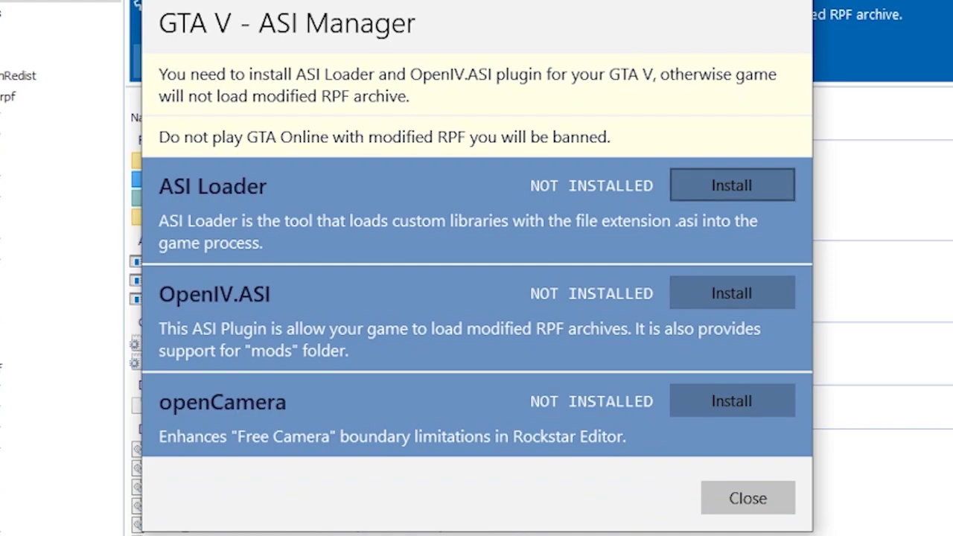
{"action": "left_click", "coordinate": [732, 184]}
{"action": "left_click", "coordinate": [731, 292]}
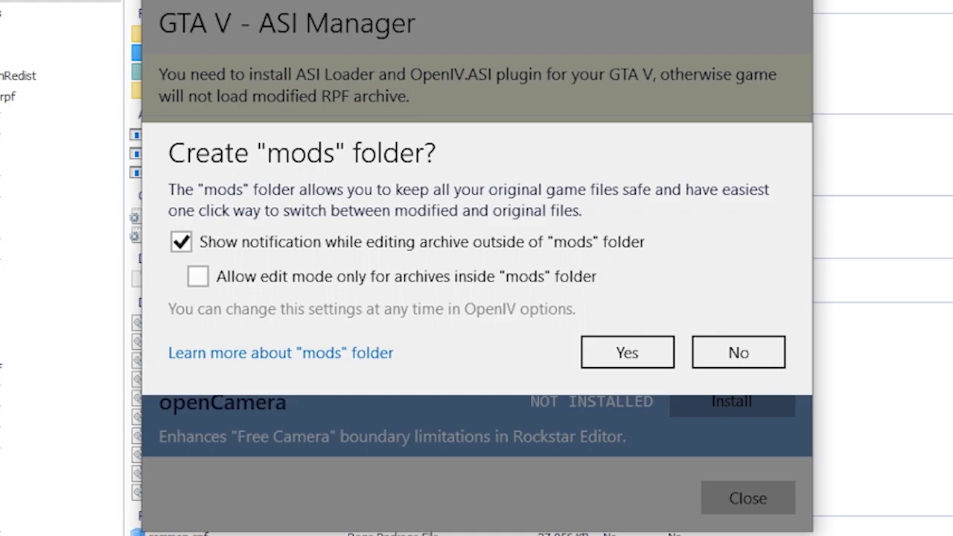
{"action": "left_click", "coordinate": [628, 352]}
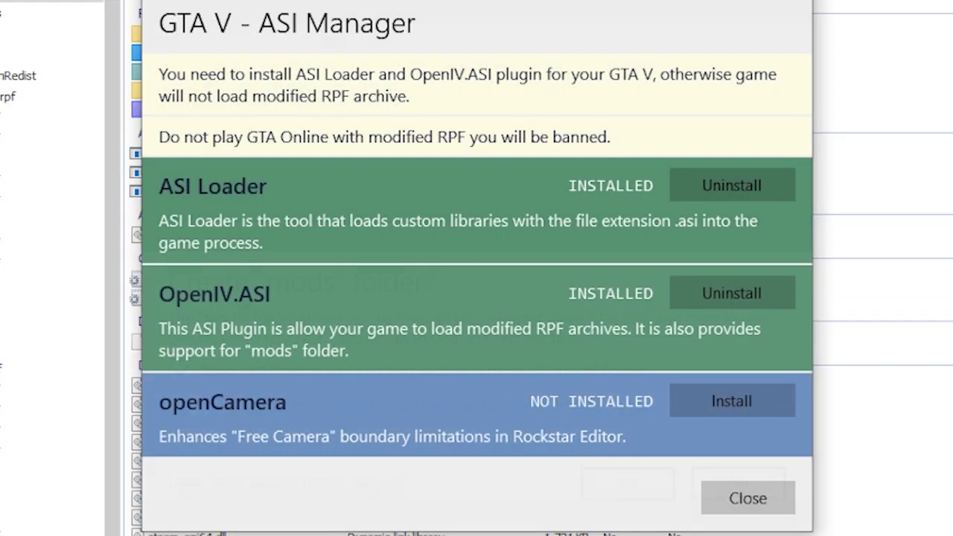
Install openCamera, then close the ASI Manager and OpenIV.
{"action": "left_click", "coordinate": [732, 400]}
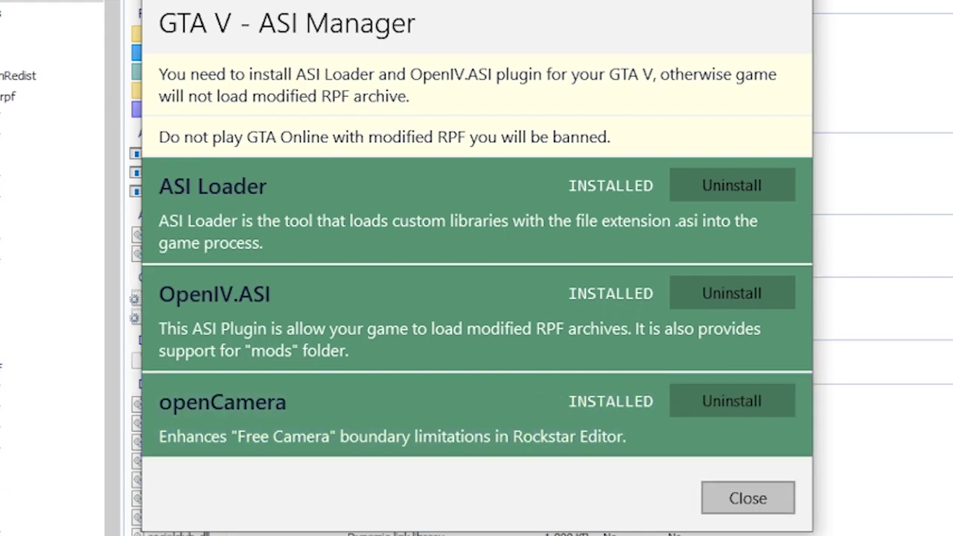
{"action": "left_click", "coordinate": [747, 498]}
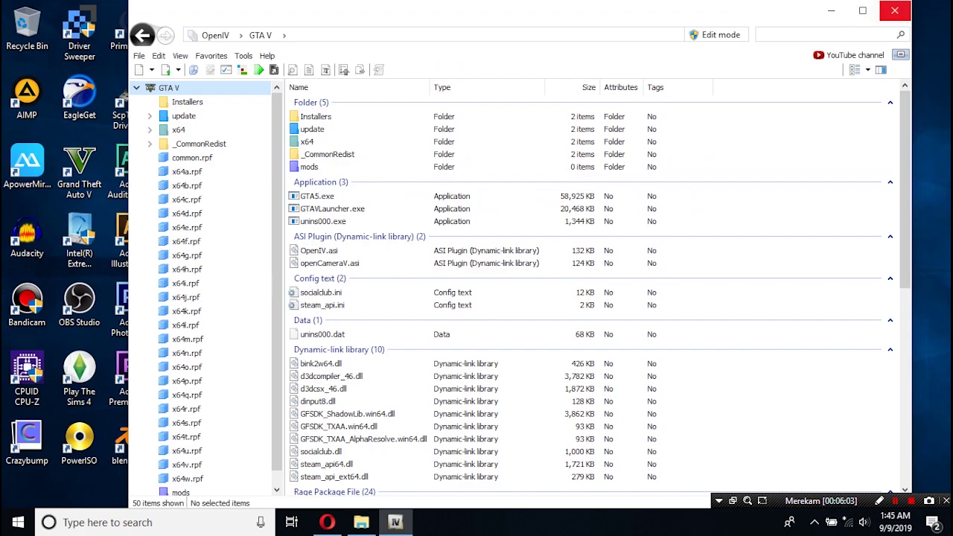
{"action": "left_click", "coordinate": [894, 10]}
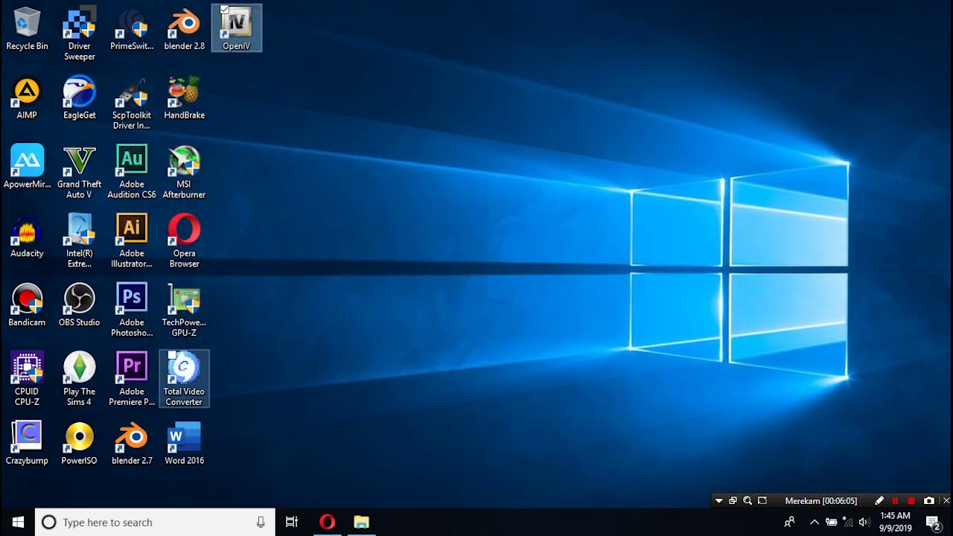
Show the Community Script Hook V .NET page in the browser, highlight its title, and return to the tool folder in File Explorer.
{"action": "left_click", "coordinate": [361, 522]}
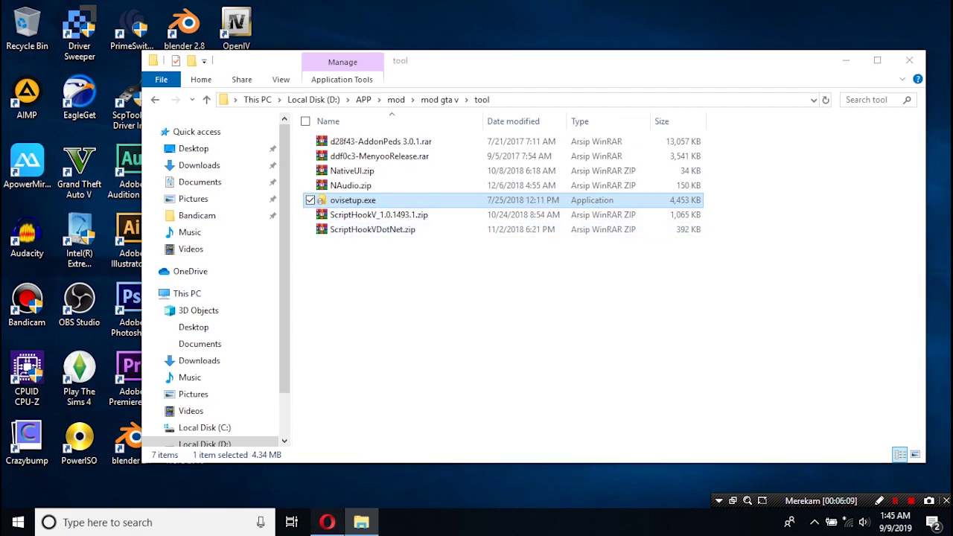
{"action": "key", "text": "alt+Tab"}
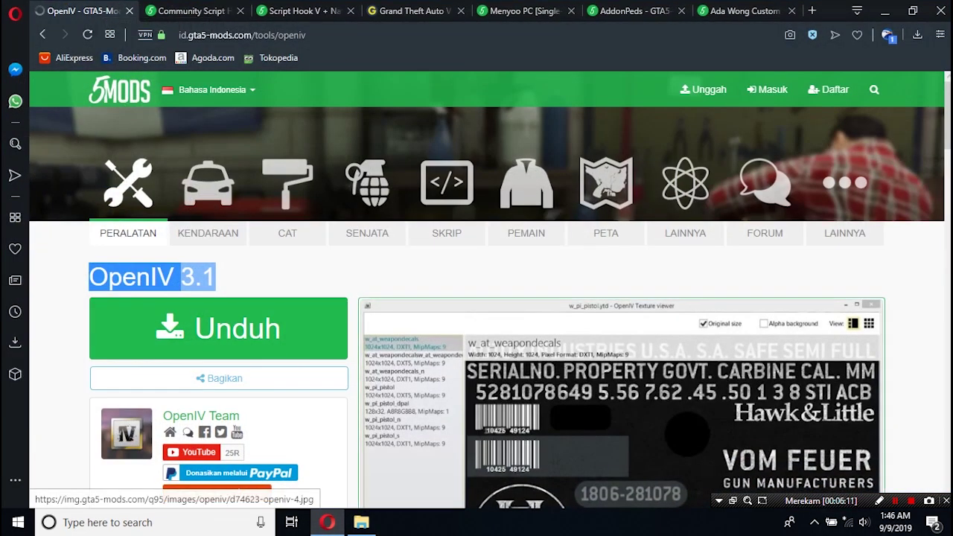
{"action": "left_click", "coordinate": [195, 11]}
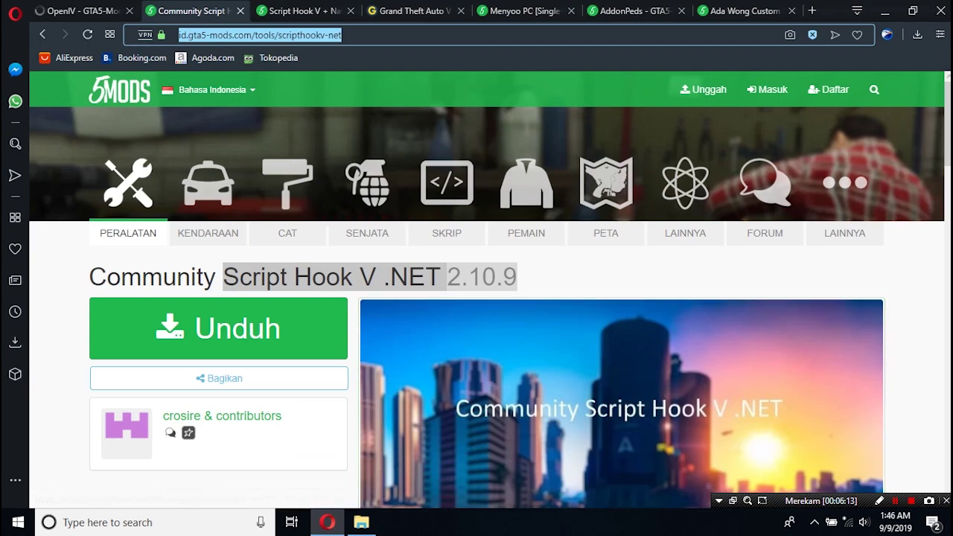
{"action": "left_click_drag", "start_coordinate": [268, 278], "coordinate": [402, 278]}
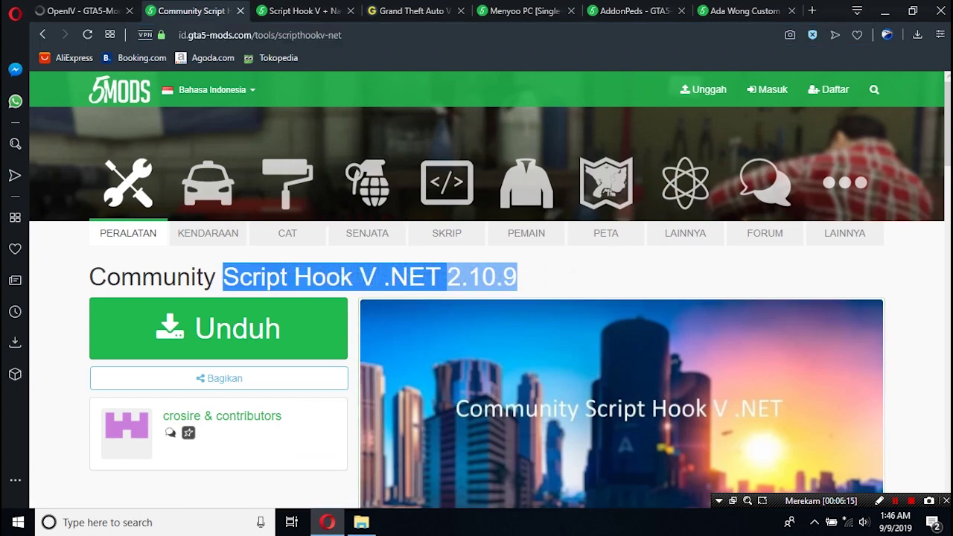
{"action": "left_click", "coordinate": [323, 488]}
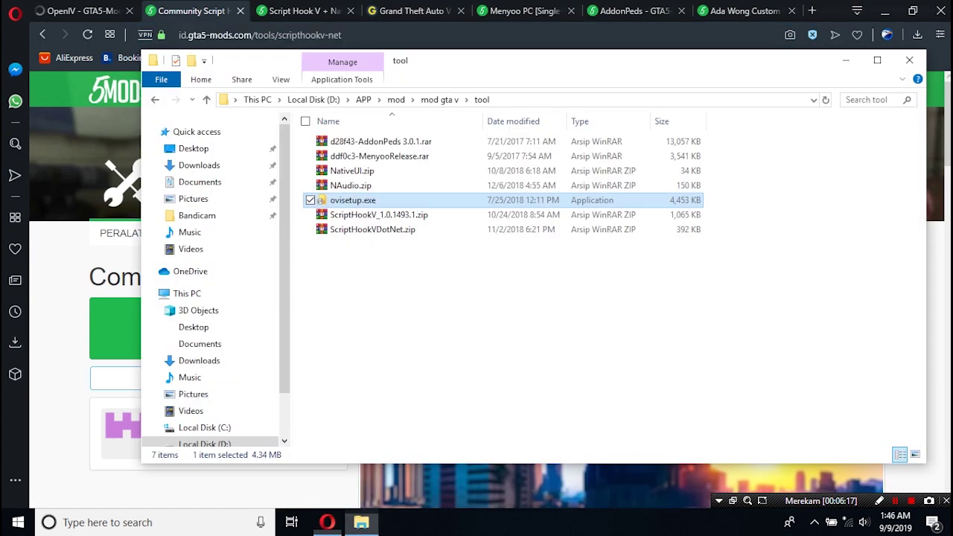
{"action": "left_click", "coordinate": [361, 521]}
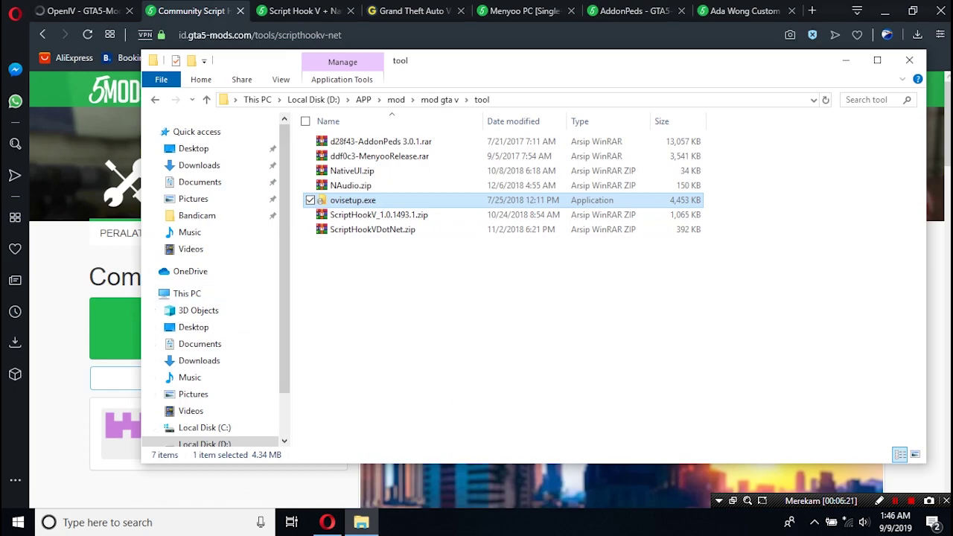
Open ScriptHookVDotNet.zip from the tool folder in WinRAR and dismiss the license reminder.
{"action": "double_click", "coordinate": [372, 230]}
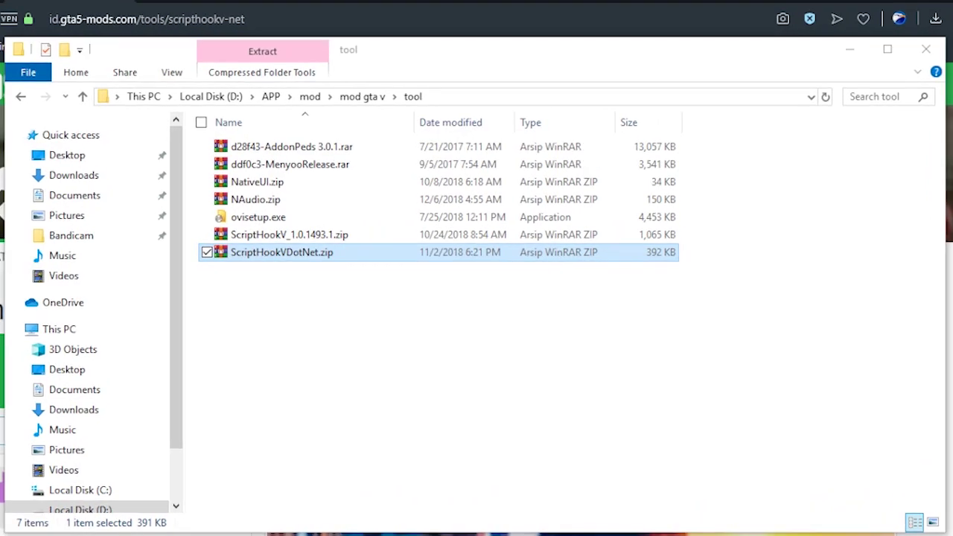
{"action": "key", "text": "Return"}
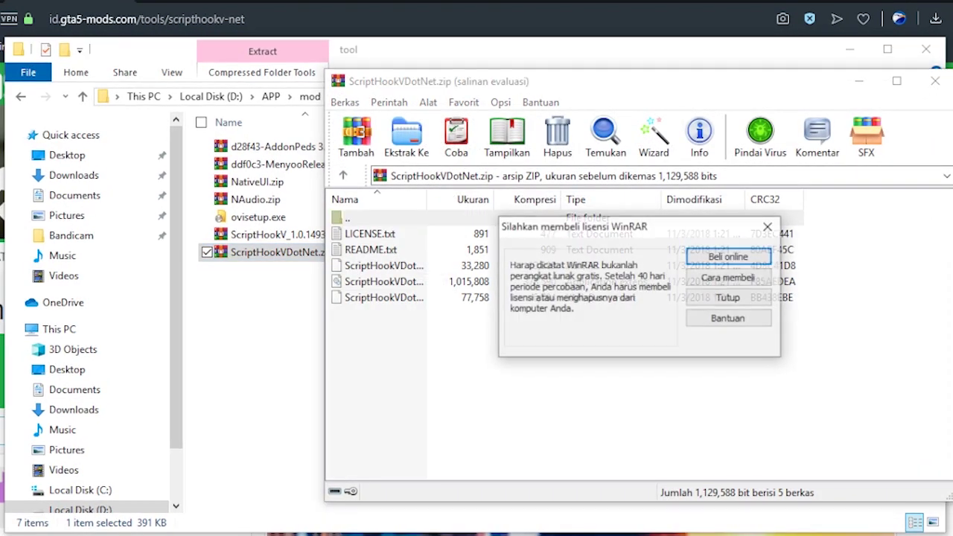
{"action": "key", "text": "Escape"}
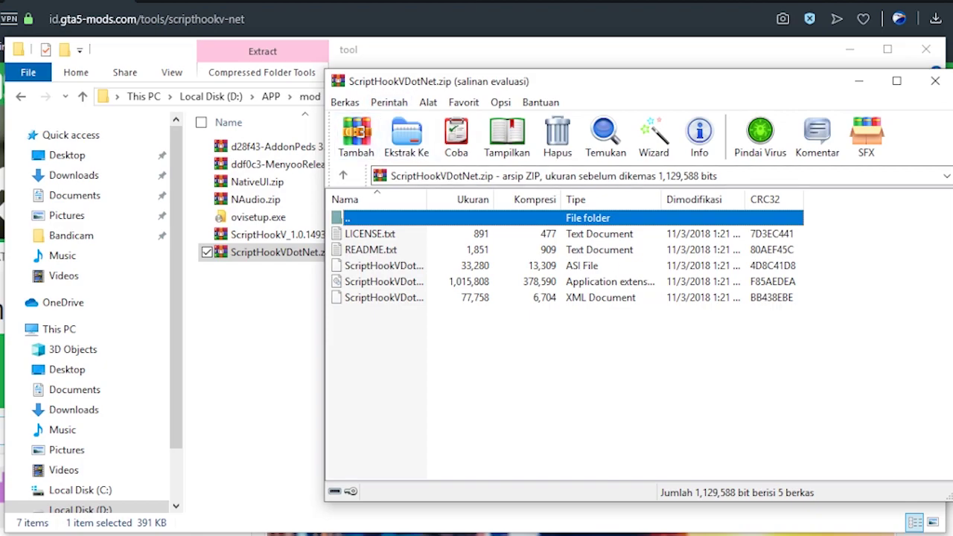
Copy the ScriptHookVDotNet ASI, DLL and XML files from the archive into D:\installan\Grand Theft Auto V.
{"action": "left_click_drag", "start_coordinate": [350, 325], "coordinate": [355, 267]}
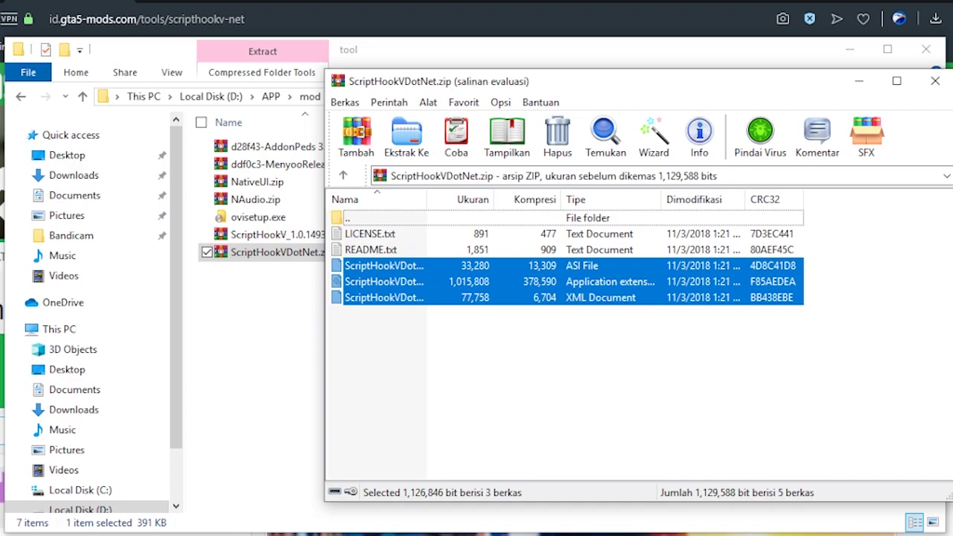
{"action": "left_click", "coordinate": [260, 343]}
{"action": "left_click", "coordinate": [80, 508]}
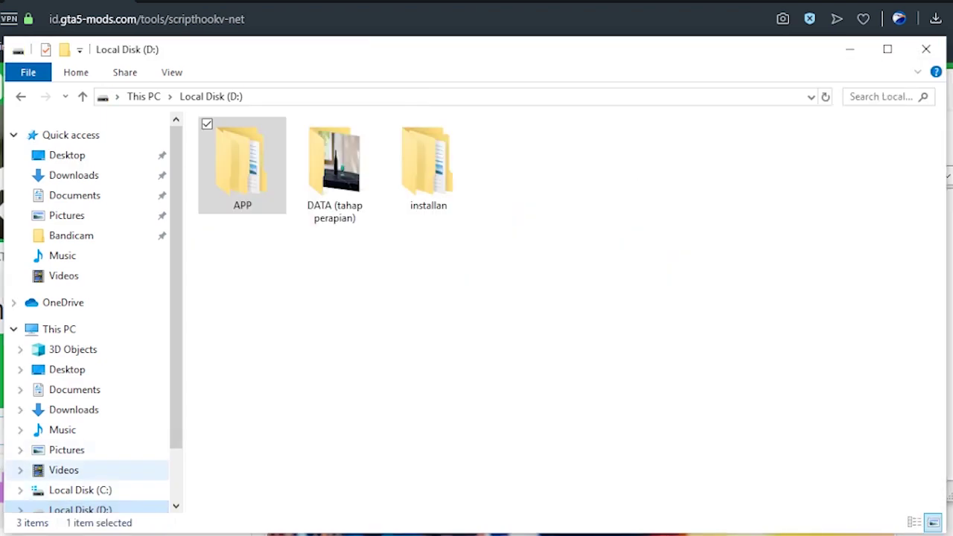
{"action": "double_click", "coordinate": [428, 168]}
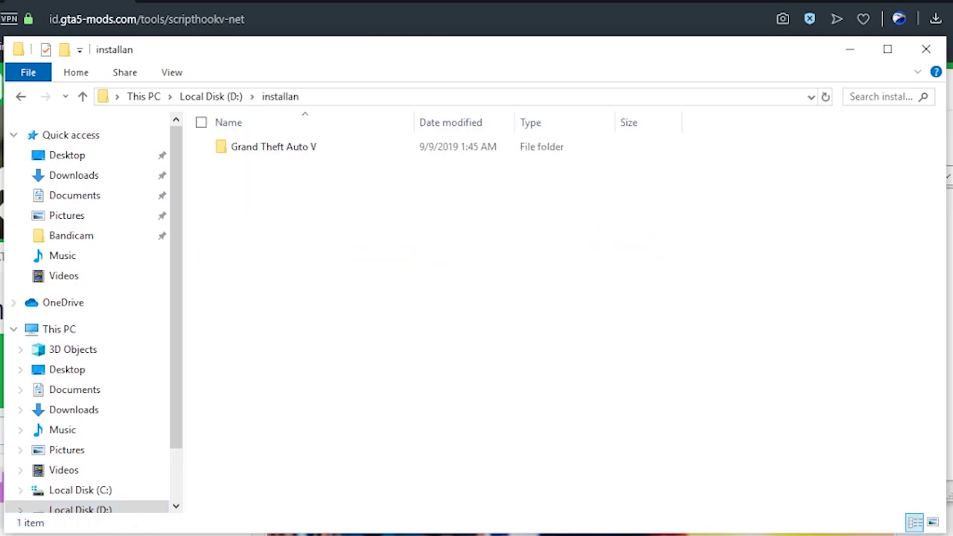
{"action": "double_click", "coordinate": [273, 146]}
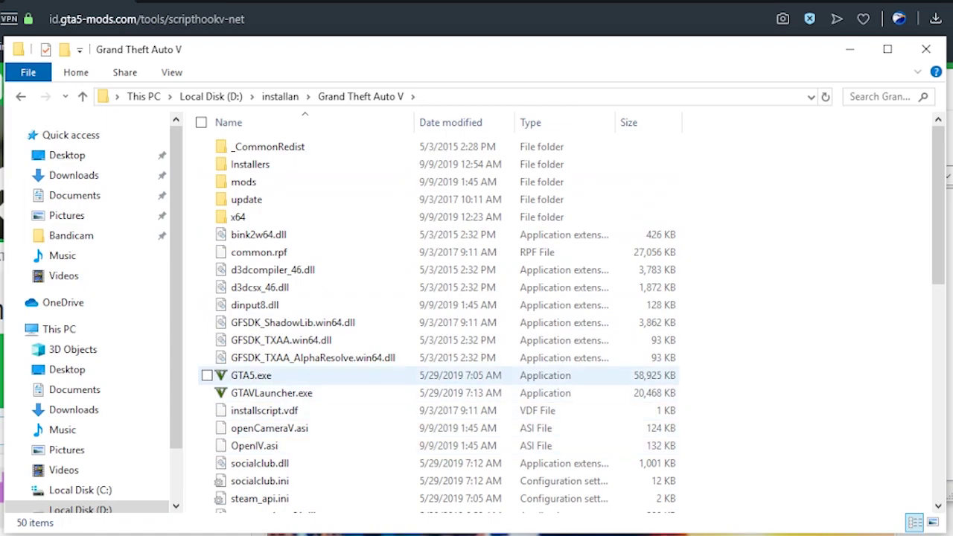
{"action": "key", "text": "ctrl+v"}
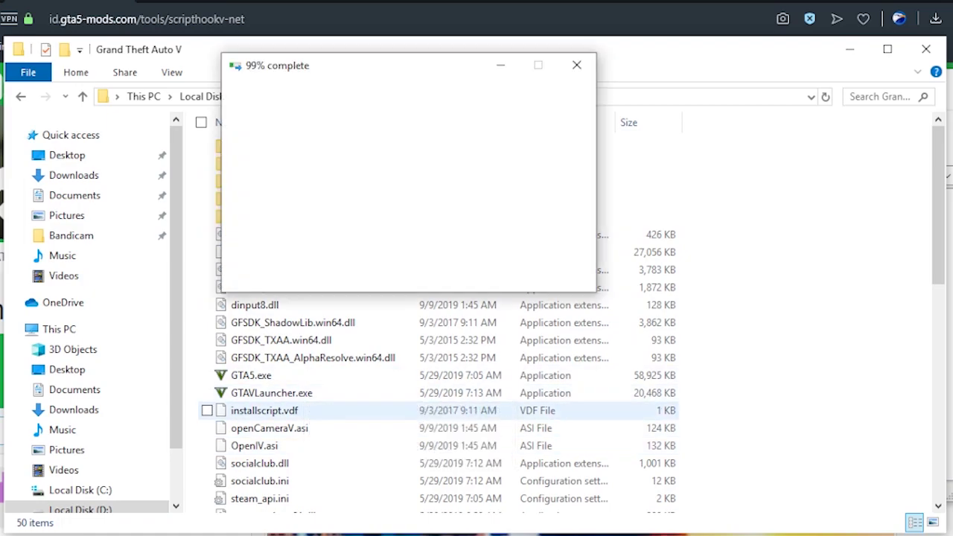
{"action": "scroll", "coordinate": [335, 270], "scroll_direction": "down", "scroll_amount": 5}
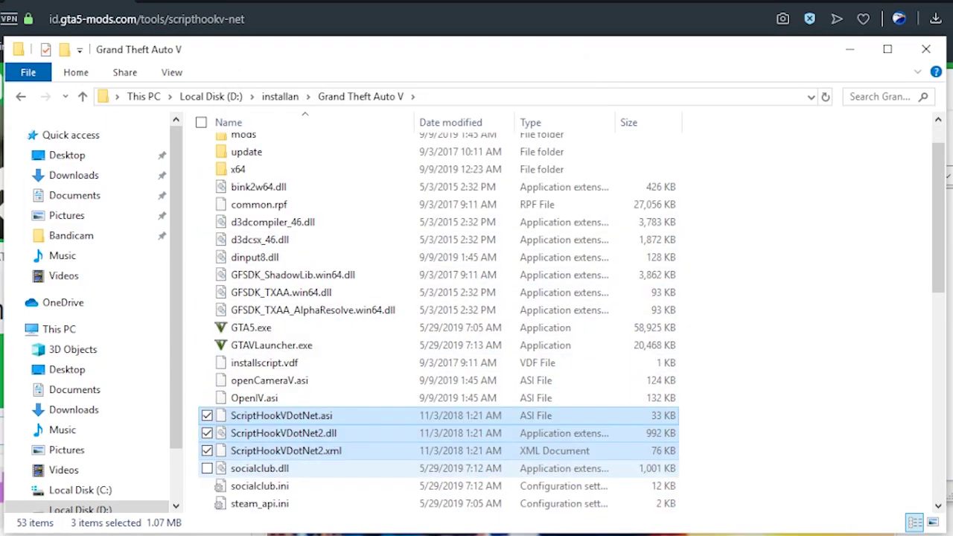
Switch to the Script Hook V + Native Trainer page in the browser and highlight its title.
{"action": "scroll", "coordinate": [358, 387], "scroll_direction": "up", "scroll_amount": 2}
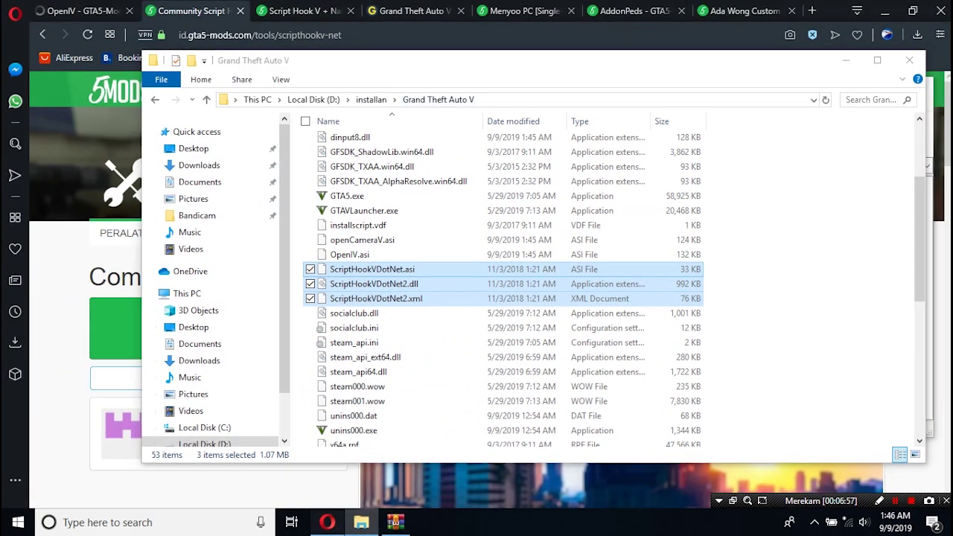
{"action": "left_click", "coordinate": [327, 522]}
{"action": "left_click", "coordinate": [301, 10]}
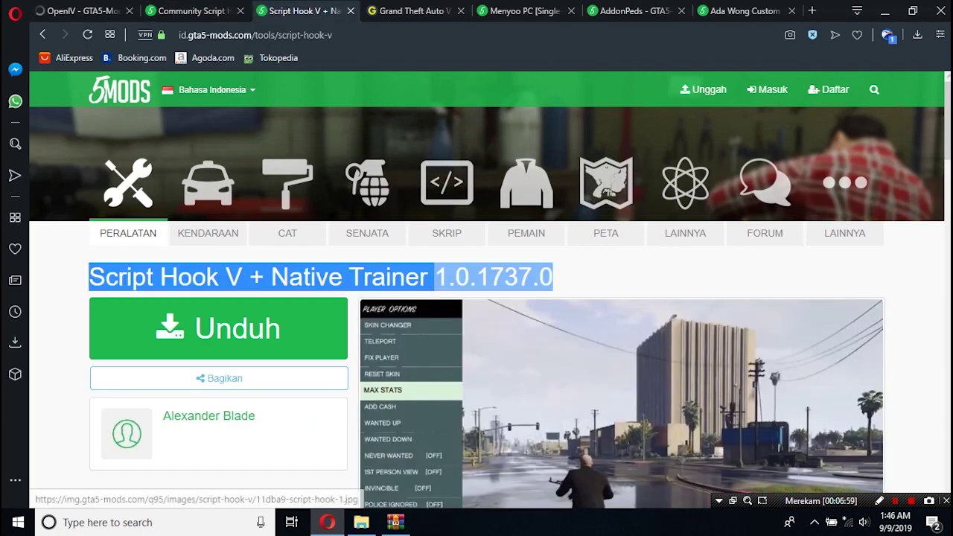
{"action": "mouse_move", "coordinate": [89, 277]}
{"action": "left_mouse_down"}
{"action": "mouse_move", "coordinate": [447, 277]}
{"action": "mouse_move", "coordinate": [90, 277]}
{"action": "left_mouse_up"}
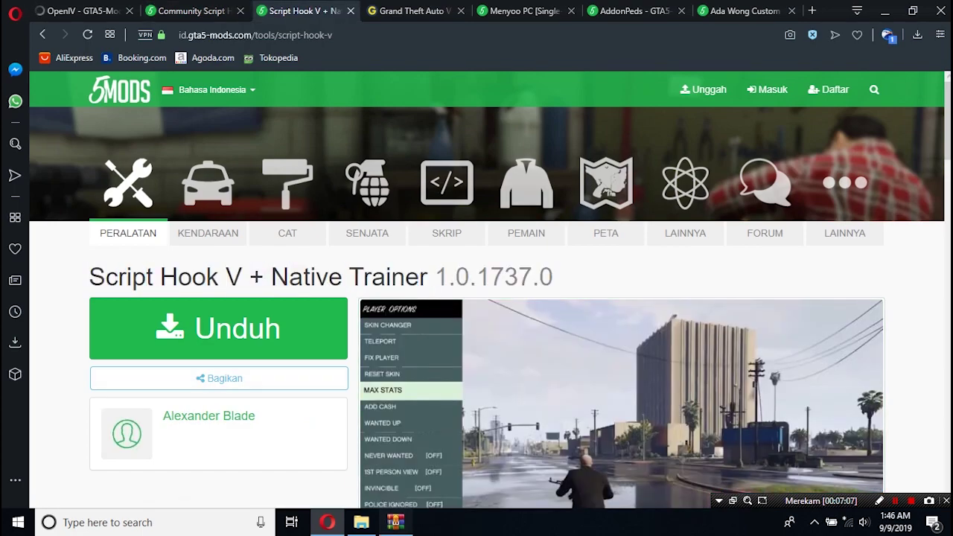
Close the ScriptHookVDotNet.zip archive and go to D:\APP\mod\mod gta v\tool in File Explorer.
{"action": "left_click", "coordinate": [395, 522]}
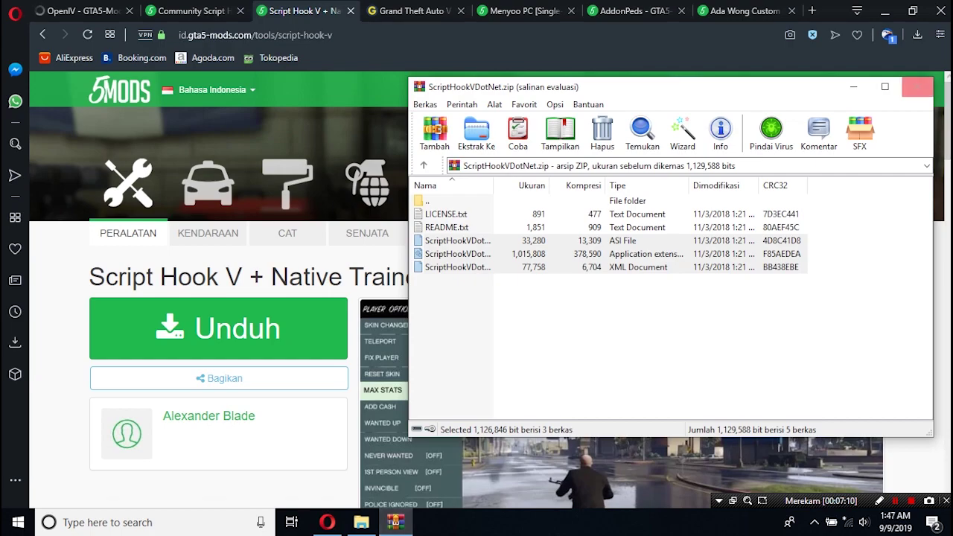
{"action": "left_click", "coordinate": [917, 86]}
{"action": "left_click", "coordinate": [360, 522]}
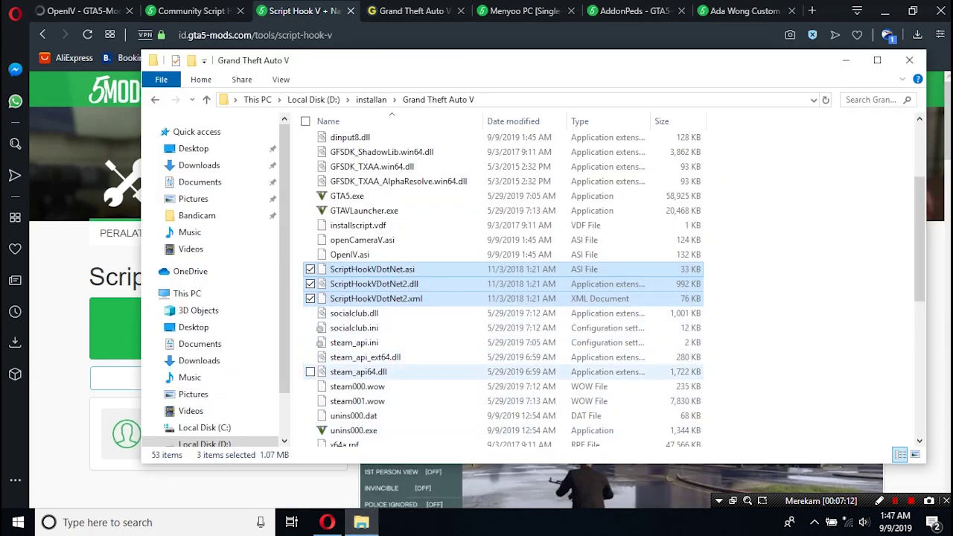
{"action": "left_click", "coordinate": [205, 443]}
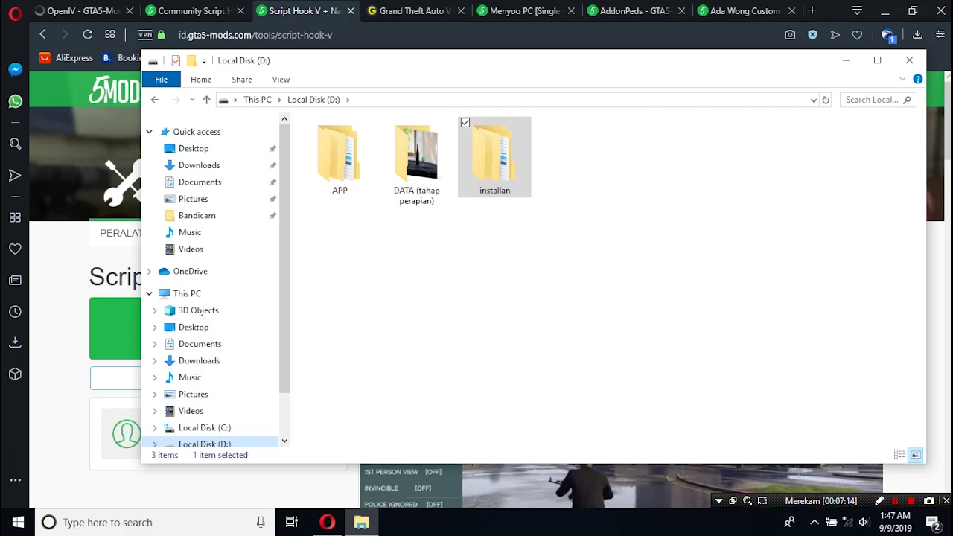
{"action": "double_click", "coordinate": [341, 163]}
{"action": "double_click", "coordinate": [358, 230]}
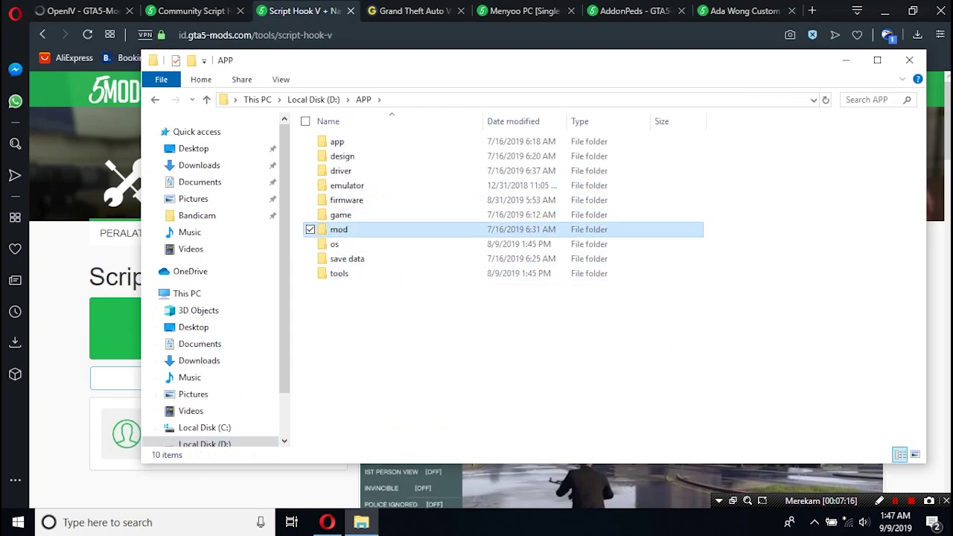
{"action": "double_click", "coordinate": [339, 229]}
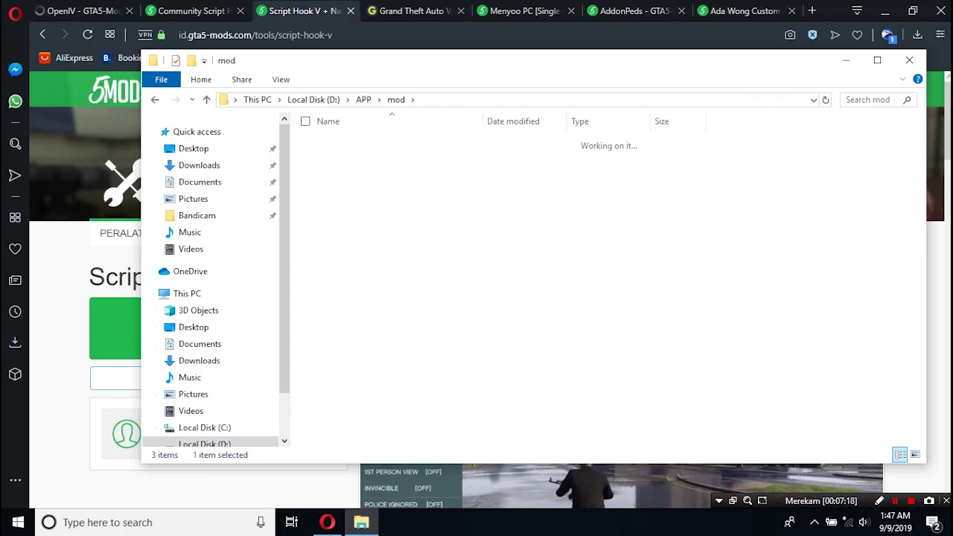
{"action": "double_click", "coordinate": [339, 142]}
{"action": "left_click", "coordinate": [340, 202]}
{"action": "double_click", "coordinate": [340, 202]}
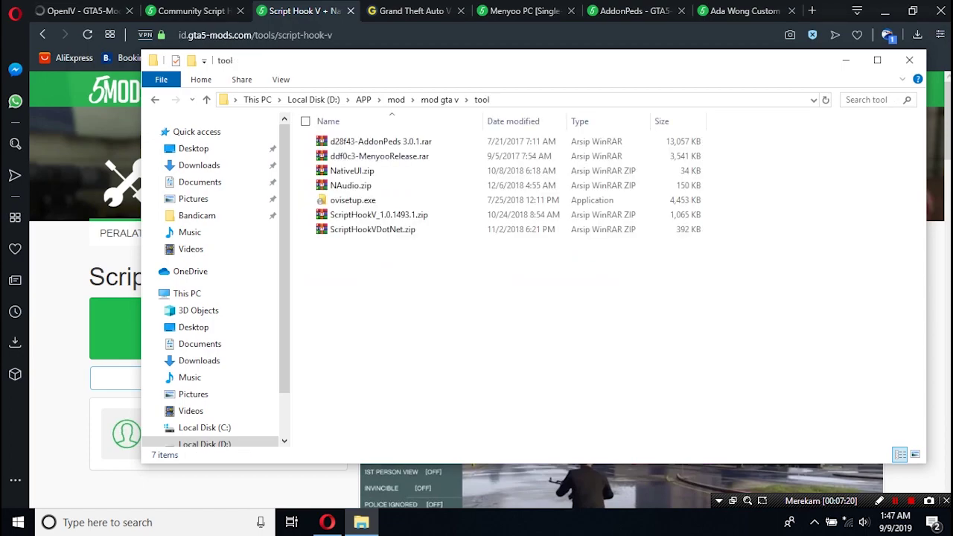
Open ScriptHookV_1.0.1493.1.zip from the tool folder in WinRAR, dismiss the license reminder, and enter its bin folder.
{"action": "left_click", "coordinate": [302, 11]}
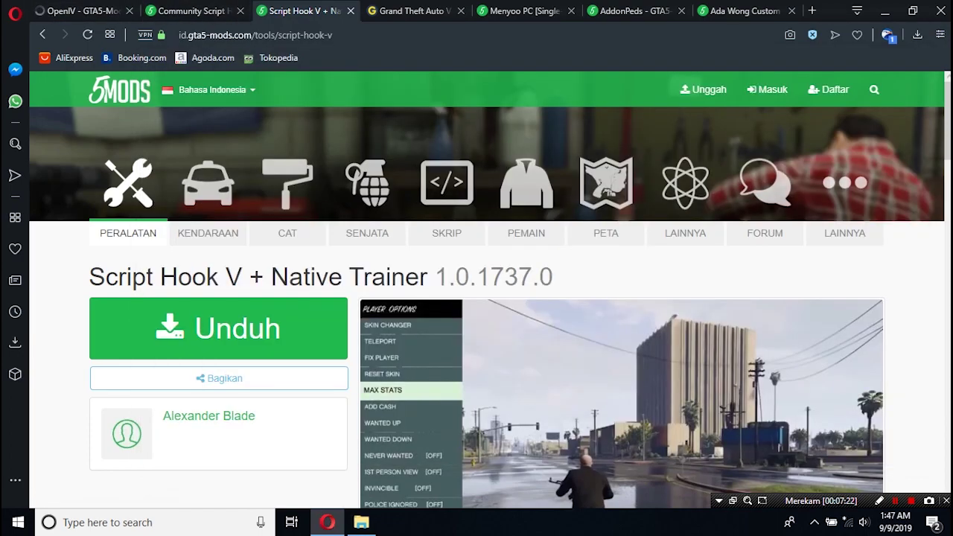
{"action": "left_click", "coordinate": [361, 522]}
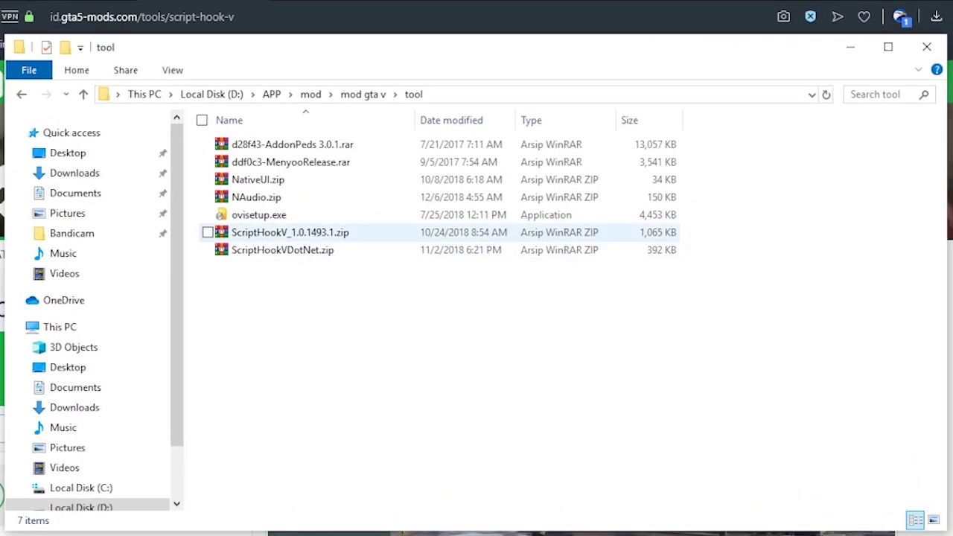
{"action": "double_click", "coordinate": [290, 232]}
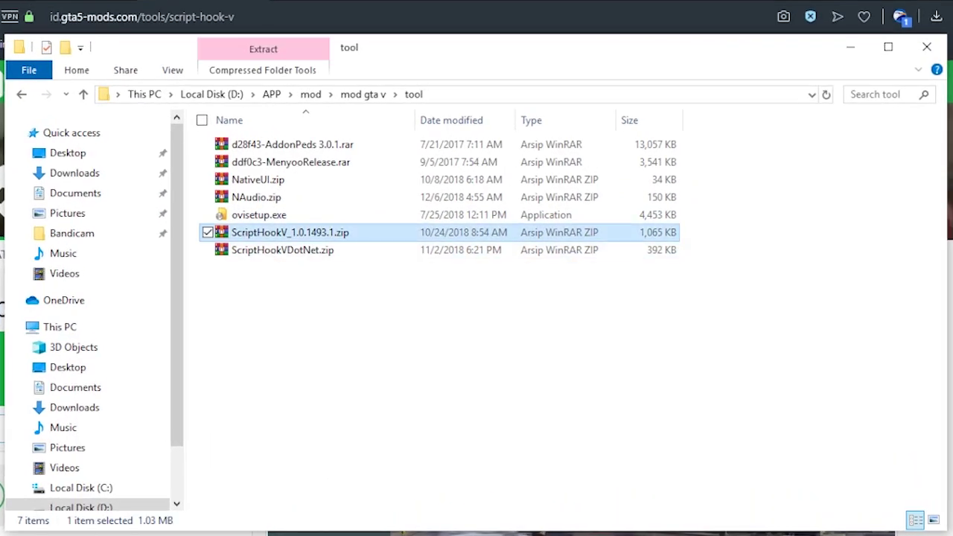
{"action": "key", "text": "Return"}
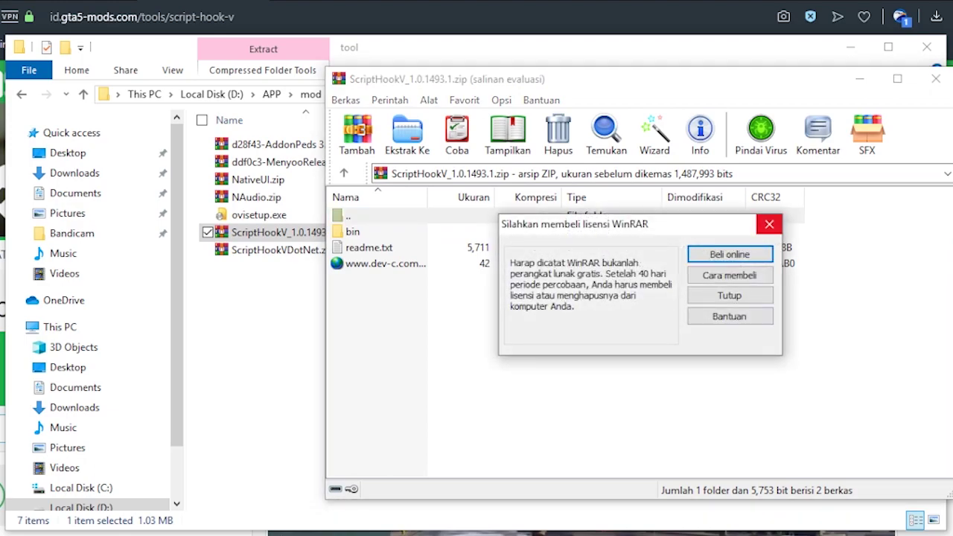
{"action": "left_click", "coordinate": [768, 225]}
{"action": "left_click", "coordinate": [353, 231]}
{"action": "key", "text": "Return"}
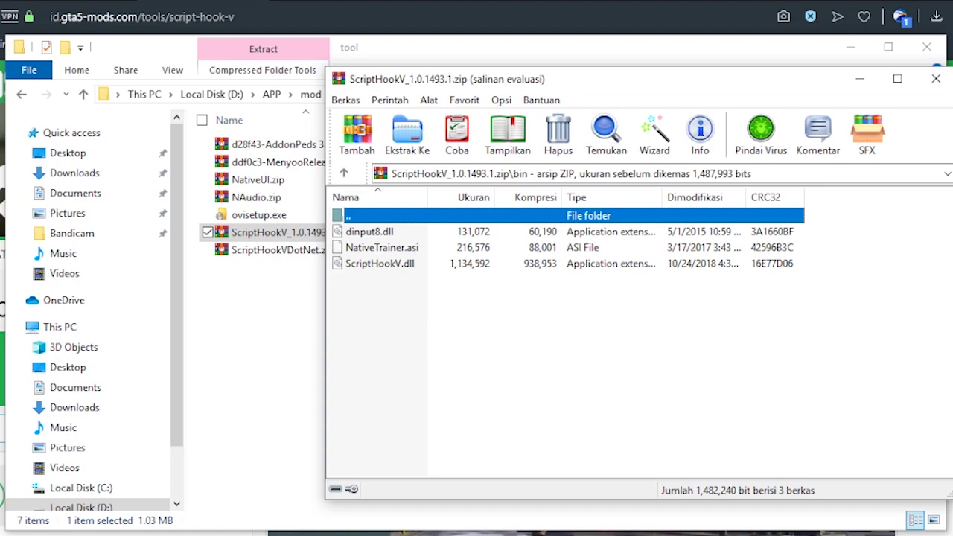
Copy dinput8.dll and ScriptHookV.dll from the archive into D:\installan\Grand Theft Auto V, replacing the existing dinput8.dll.
{"action": "left_click", "coordinate": [551, 335]}
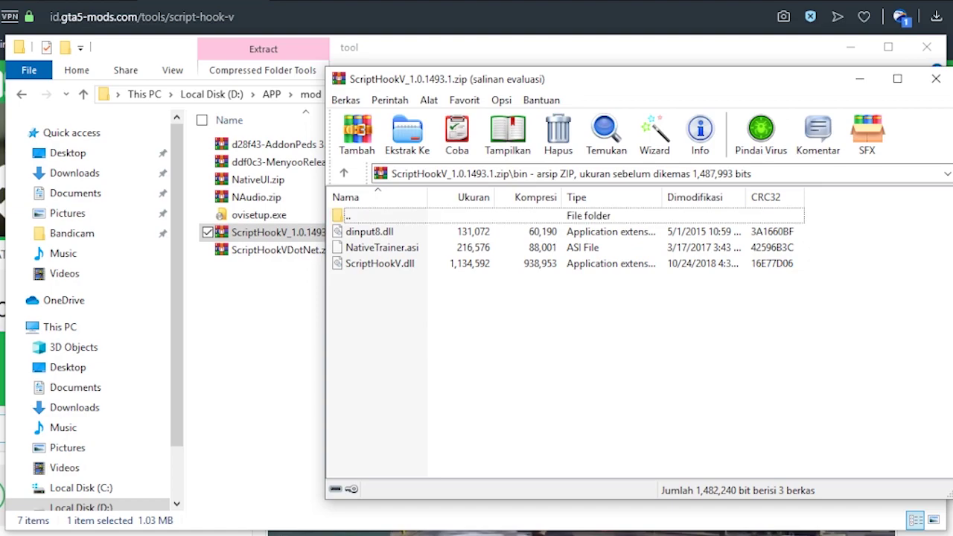
{"action": "left_click", "coordinate": [381, 247]}
{"action": "left_click", "coordinate": [477, 335]}
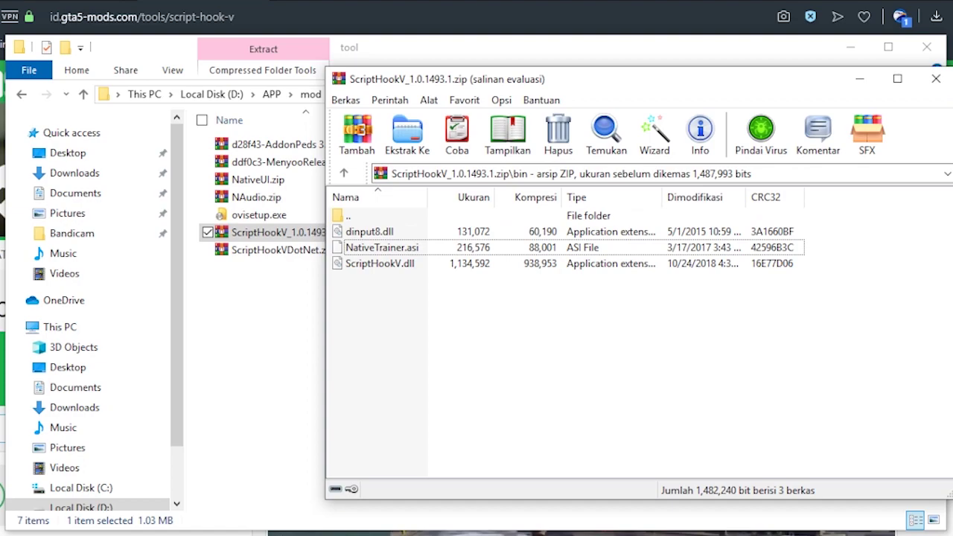
{"action": "left_click", "coordinate": [370, 232]}
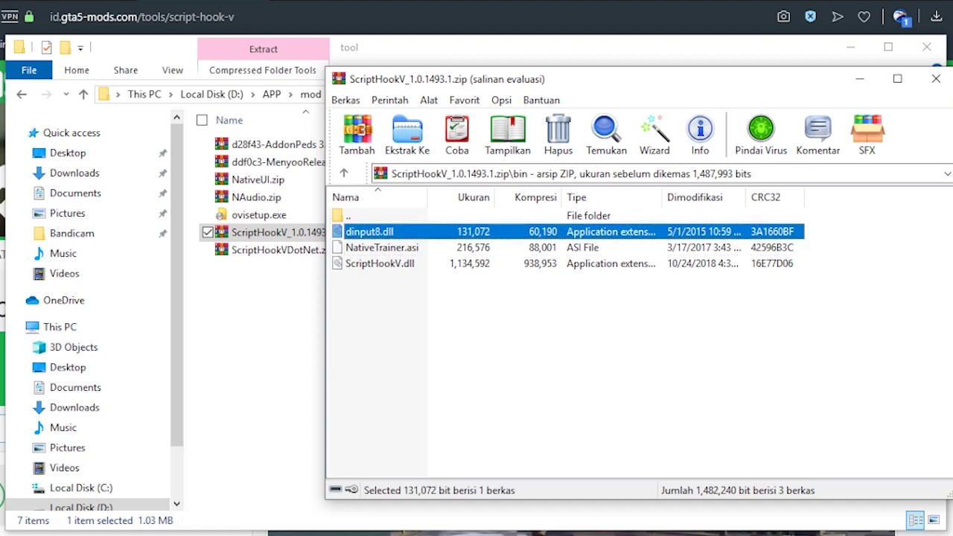
{"action": "left_click", "coordinate": [380, 263], "text": "ctrl"}
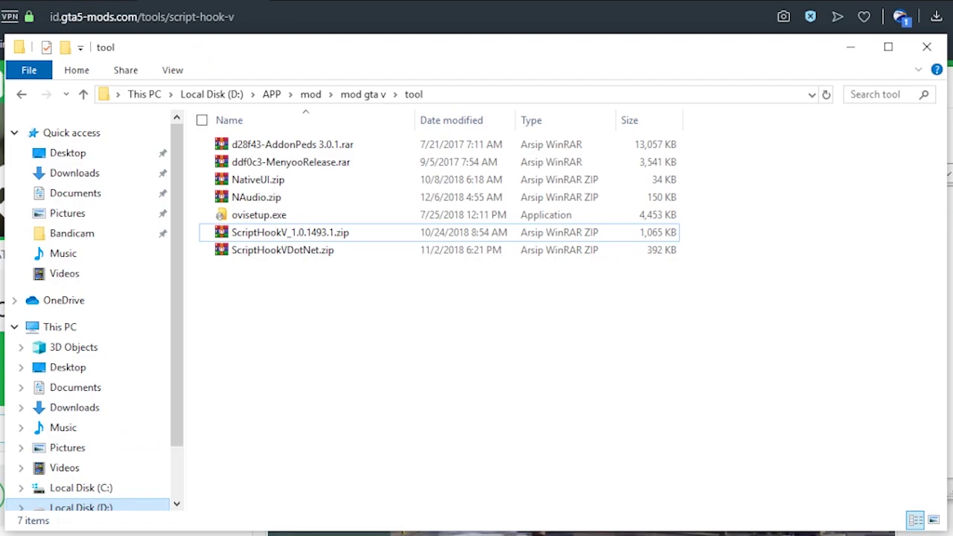
{"action": "left_click", "coordinate": [81, 506]}
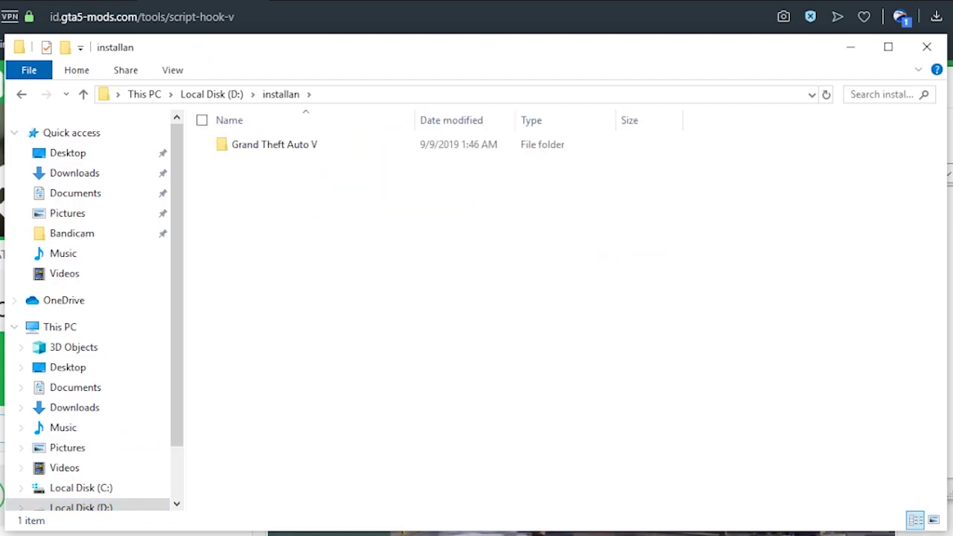
{"action": "double_click", "coordinate": [261, 145]}
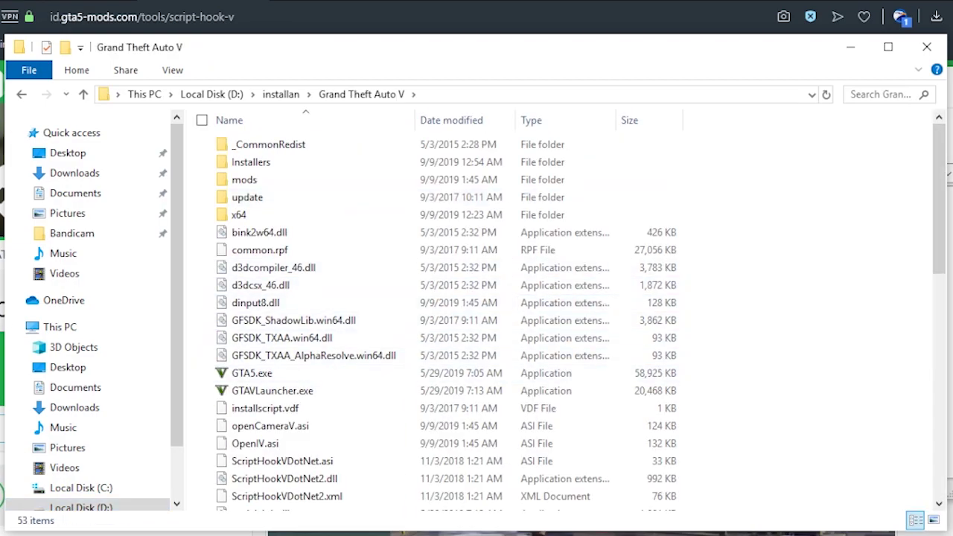
{"action": "key", "text": "ctrl+v"}
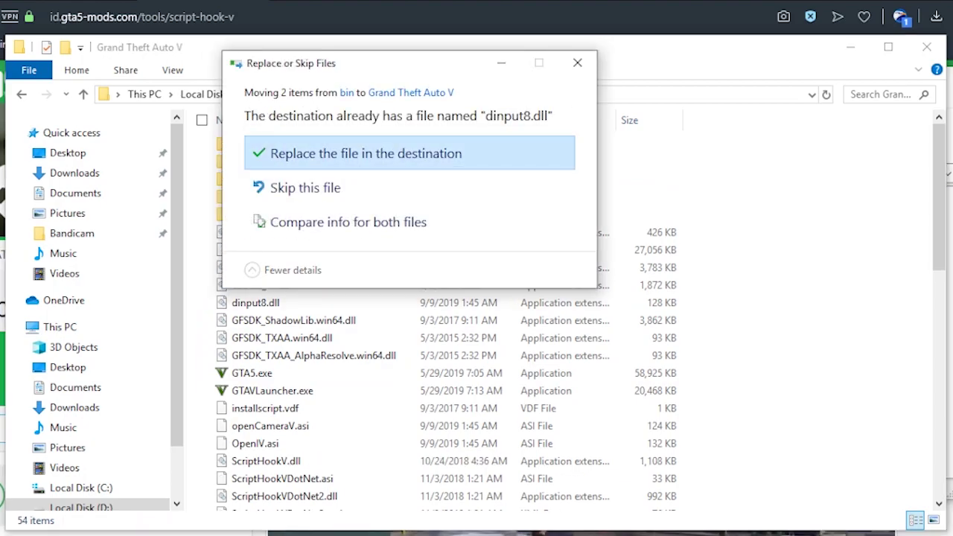
{"action": "left_click", "coordinate": [366, 153]}
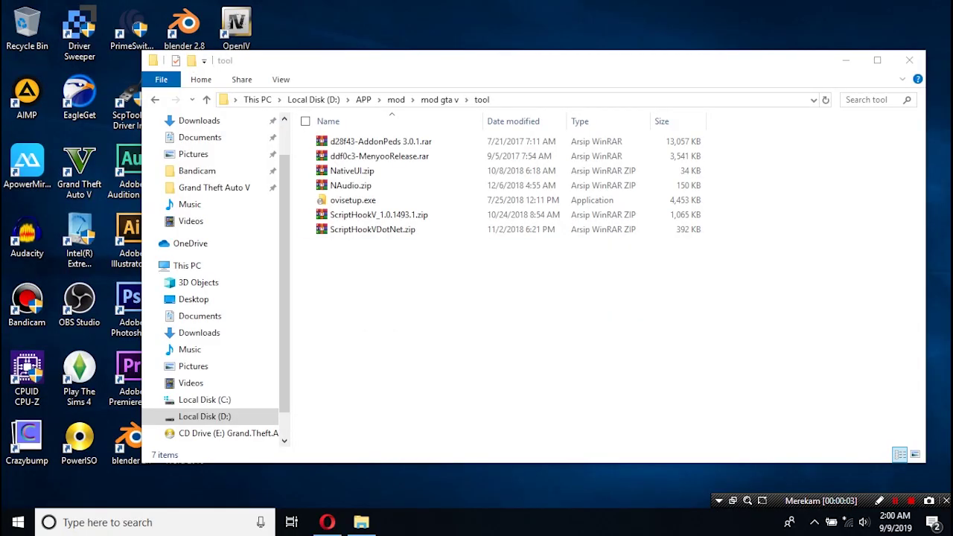
Point out ScriptHookV_1.0.1493.1.zip and the matching Script Hook V + Native Trainer page title, and return to the tool folder.
{"action": "left_click", "coordinate": [378, 214]}
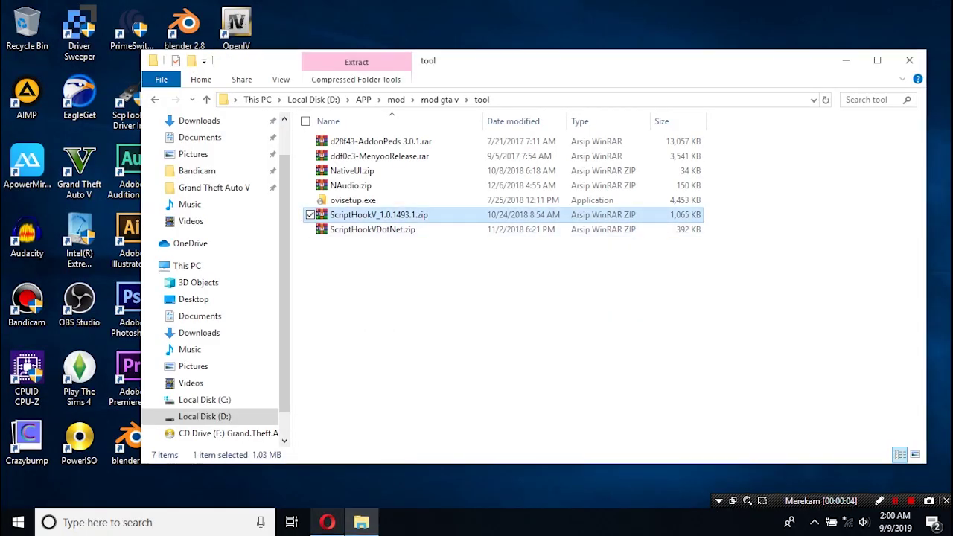
{"action": "left_click", "coordinate": [326, 522]}
{"action": "left_click_drag", "start_coordinate": [265, 277], "coordinate": [193, 277]}
{"action": "left_click_drag", "start_coordinate": [90, 277], "coordinate": [448, 277]}
{"action": "left_click", "coordinate": [476, 280]}
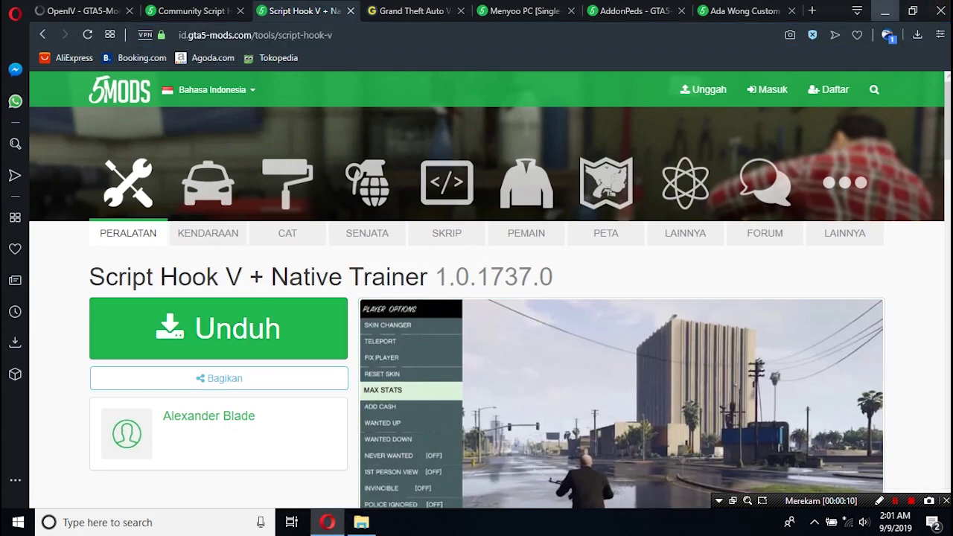
{"action": "left_click", "coordinate": [884, 11]}
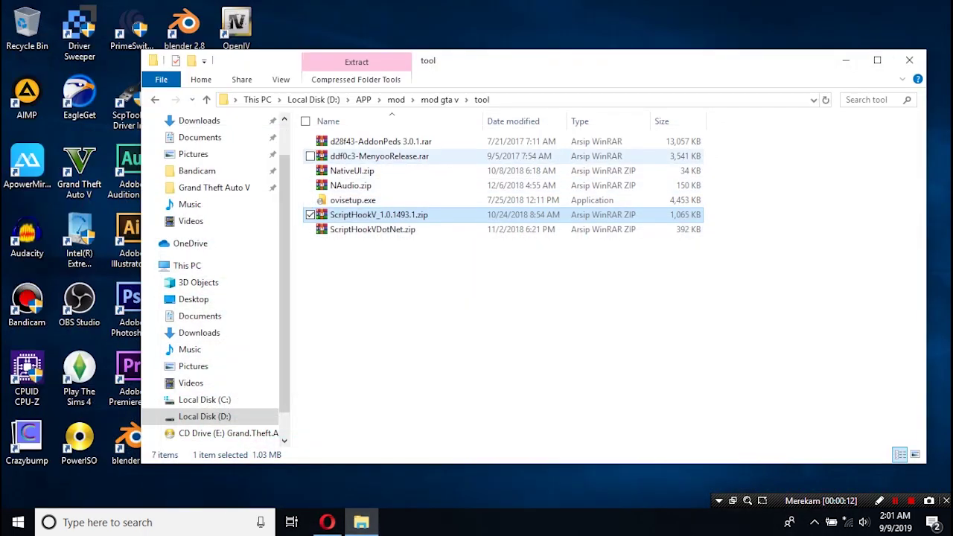
Select ddf0c3-MenyooRelease.rar, show the Menyoo PC page in the browser, and return to the tool folder.
{"action": "left_click", "coordinate": [379, 156]}
{"action": "left_click", "coordinate": [327, 522]}
{"action": "left_click", "coordinate": [525, 11]}
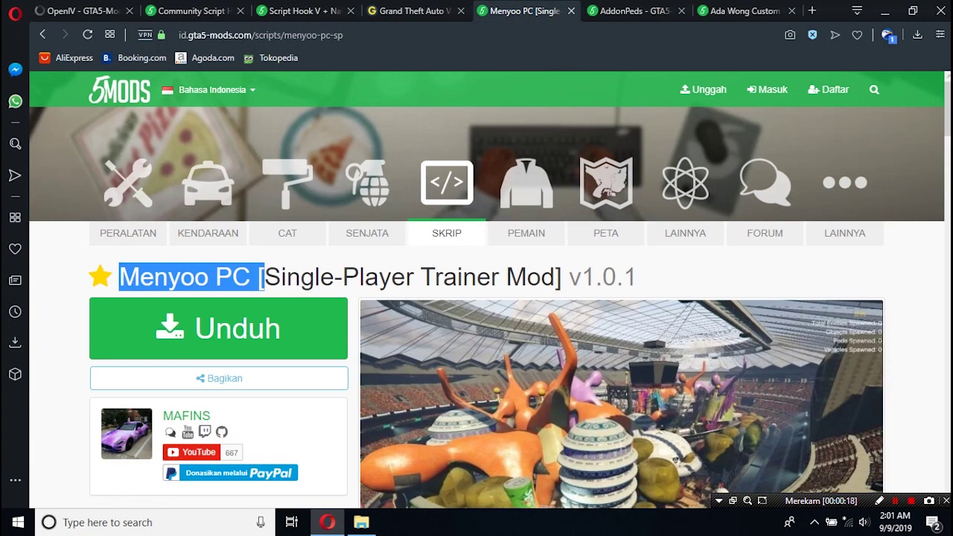
{"action": "left_click", "coordinate": [361, 522]}
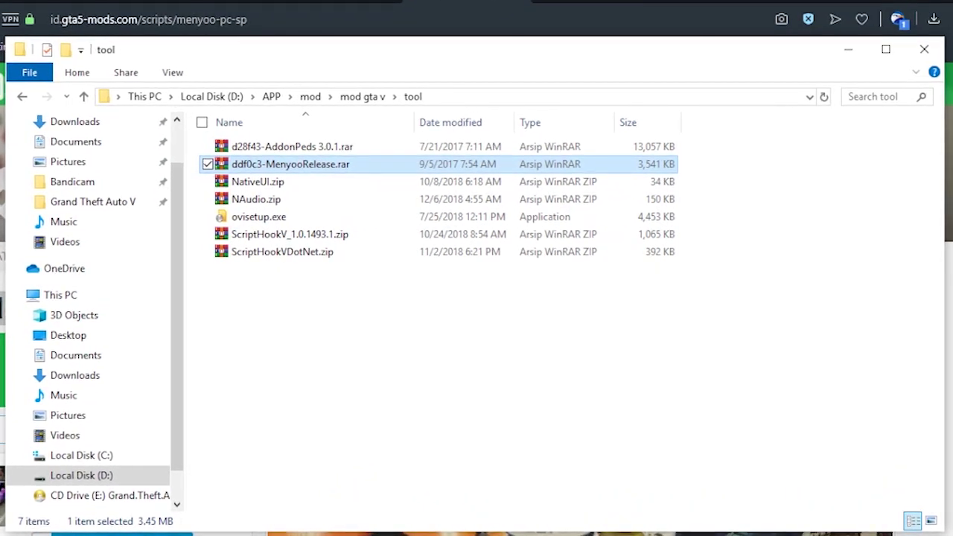
Open ddf0c3-MenyooRelease.rar in WinRAR, dismissing the license reminder, and select the menyooStuff folder and Menyoo.asi.
{"action": "double_click", "coordinate": [288, 166]}
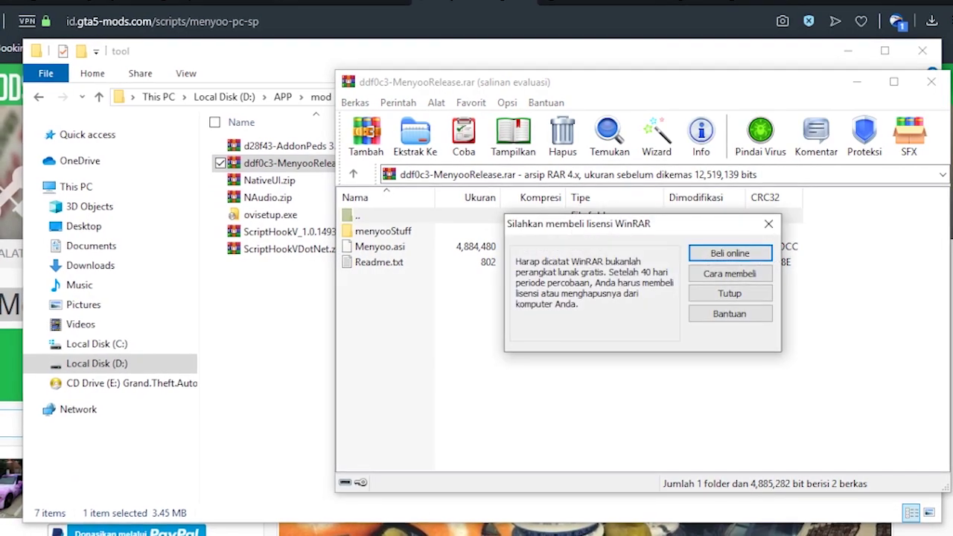
{"action": "key", "text": "Escape"}
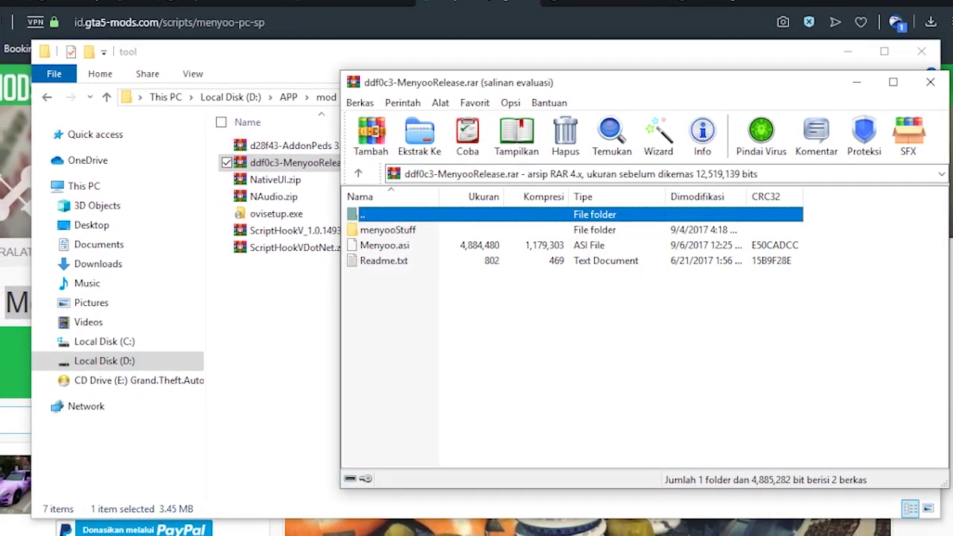
{"action": "left_click", "coordinate": [386, 230]}
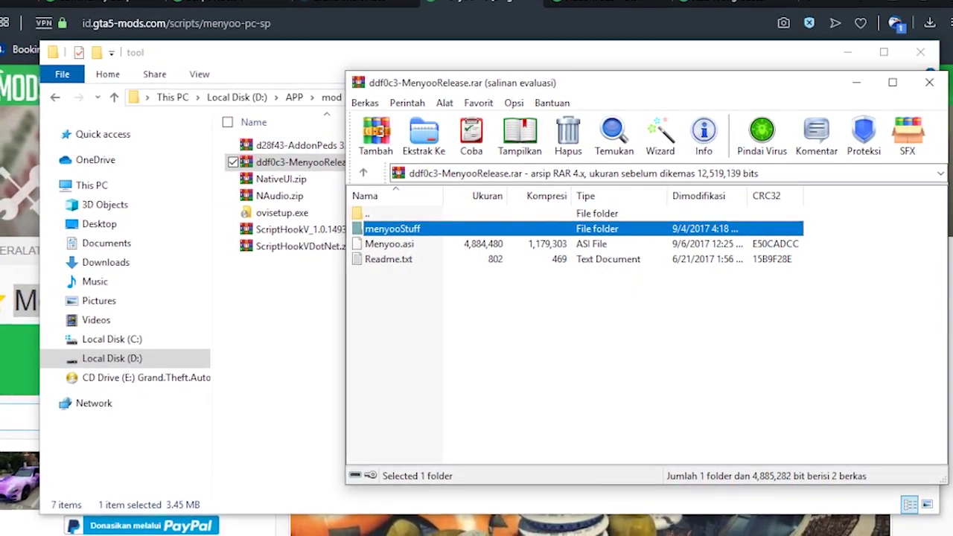
{"action": "key", "text": "shift+Down"}
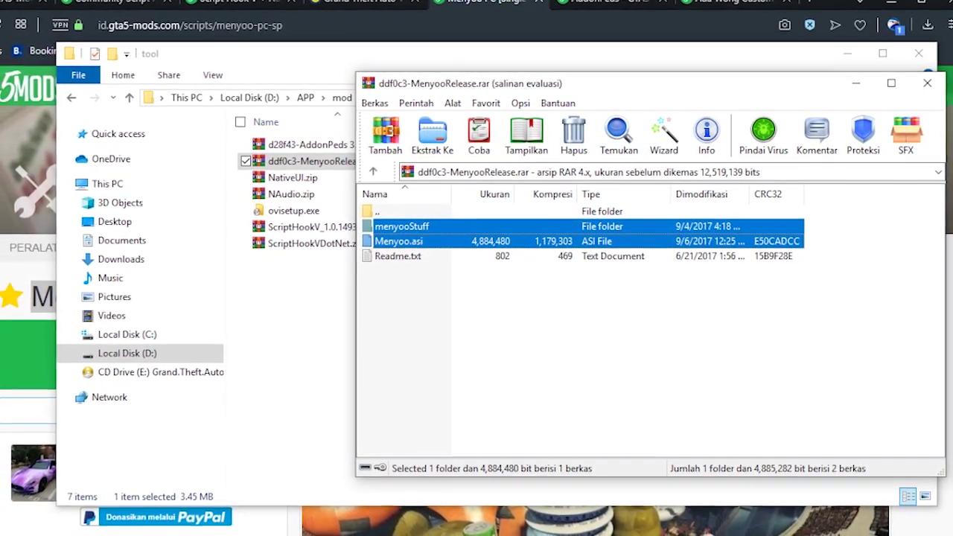
Minimize the Menyoo archive and arrange the tool folder and a new File Explorer window side by side.
{"action": "left_click", "coordinate": [855, 83]}
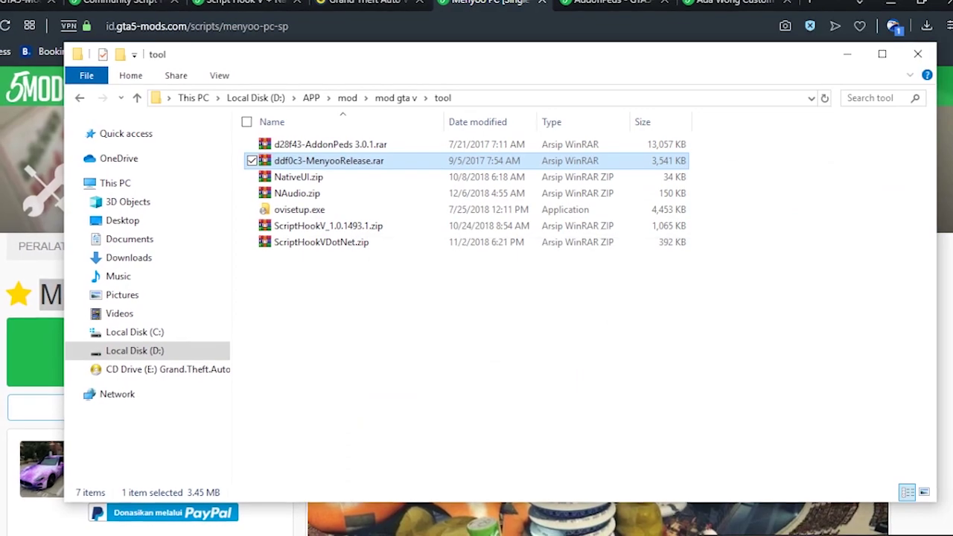
{"action": "key", "text": "super+Left"}
{"action": "key", "text": "super+e"}
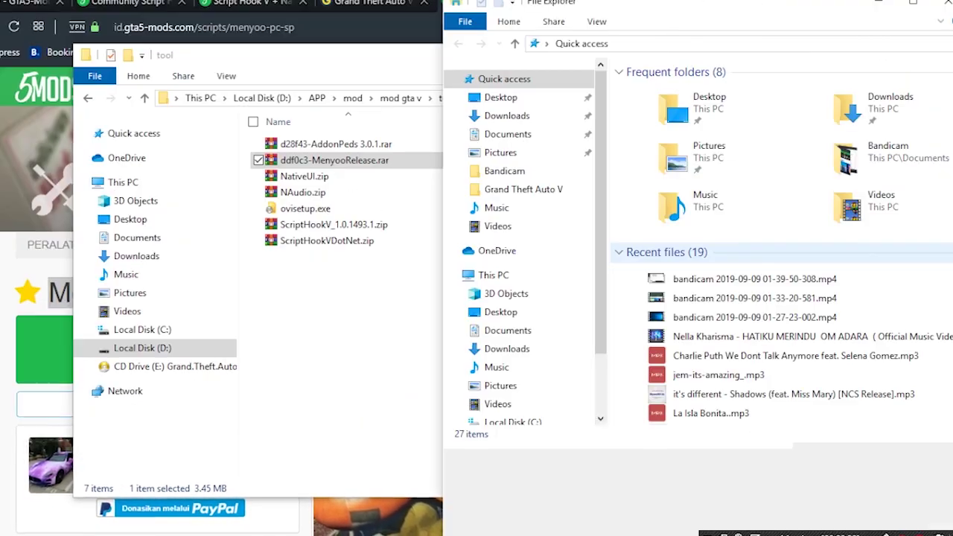
{"action": "key", "text": "super+Right"}
{"action": "left_click", "coordinate": [186, 186]}
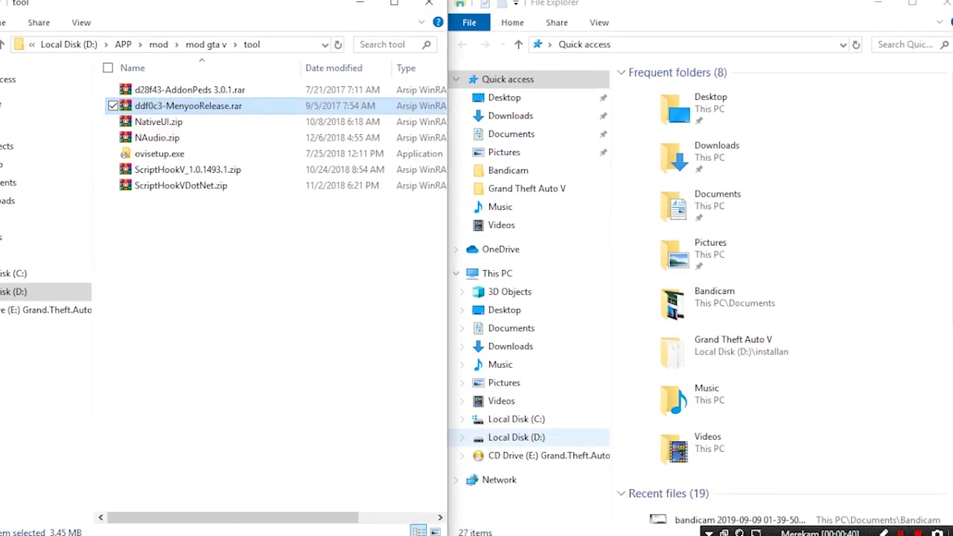
Open D:\installan\Grand Theft Auto V in the new window and copy menyooStuff and Menyoo.asi from the archive into it.
{"action": "left_click", "coordinate": [517, 437]}
{"action": "double_click", "coordinate": [831, 107]}
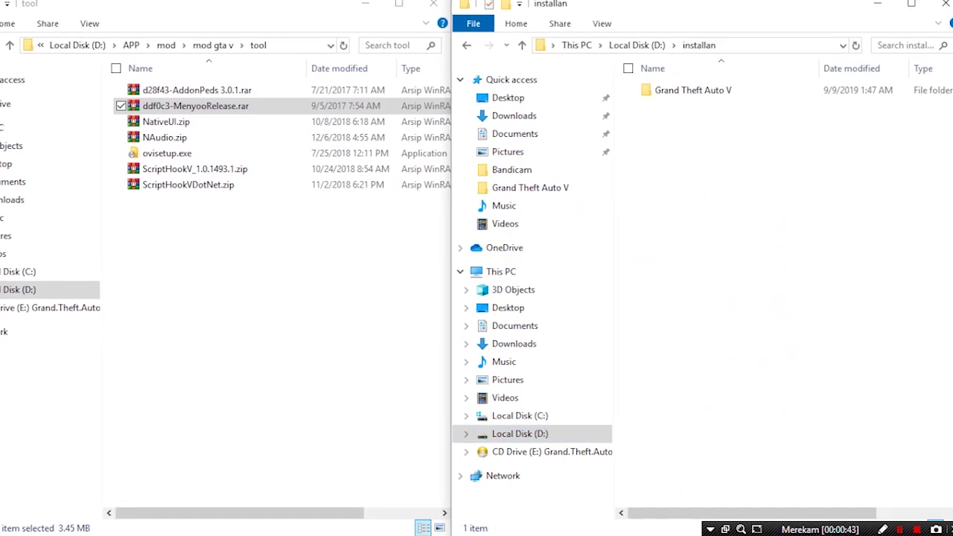
{"action": "double_click", "coordinate": [693, 90]}
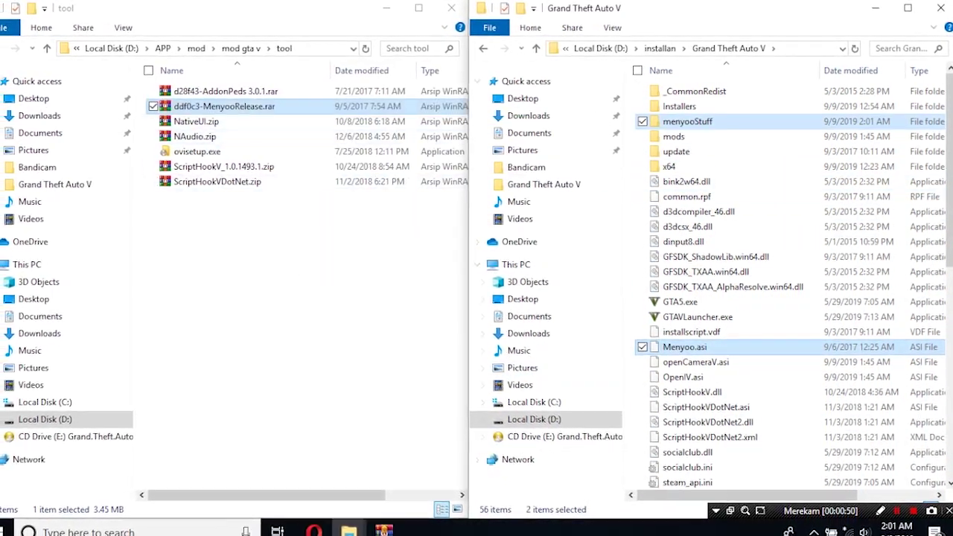
{"action": "left_click", "coordinate": [290, 238]}
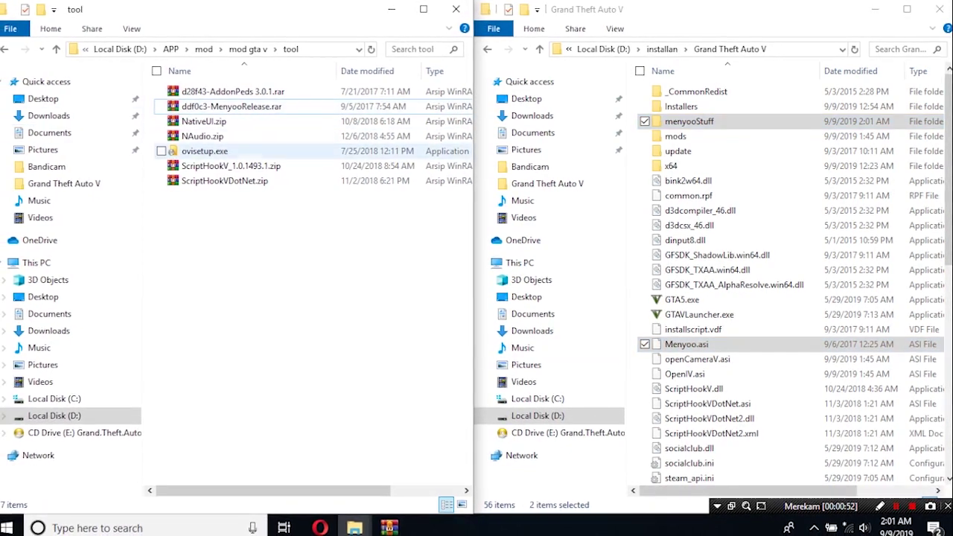
Select d28f43-AddonPeds 3.0.1.rar, point out the matching AddonPeds 3.0.1 page title in the browser, and return to the two folder windows.
{"action": "left_click", "coordinate": [257, 91]}
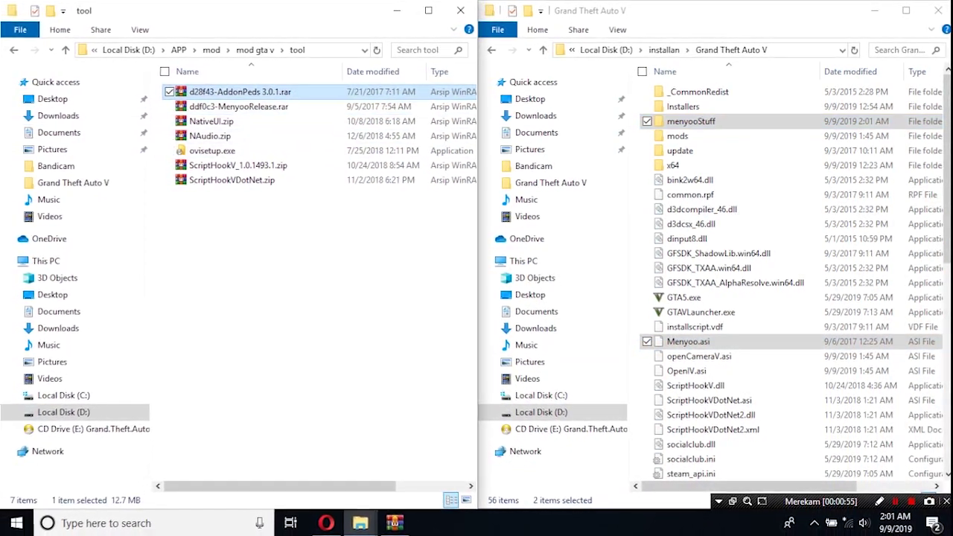
{"action": "key", "text": "alt+Tab"}
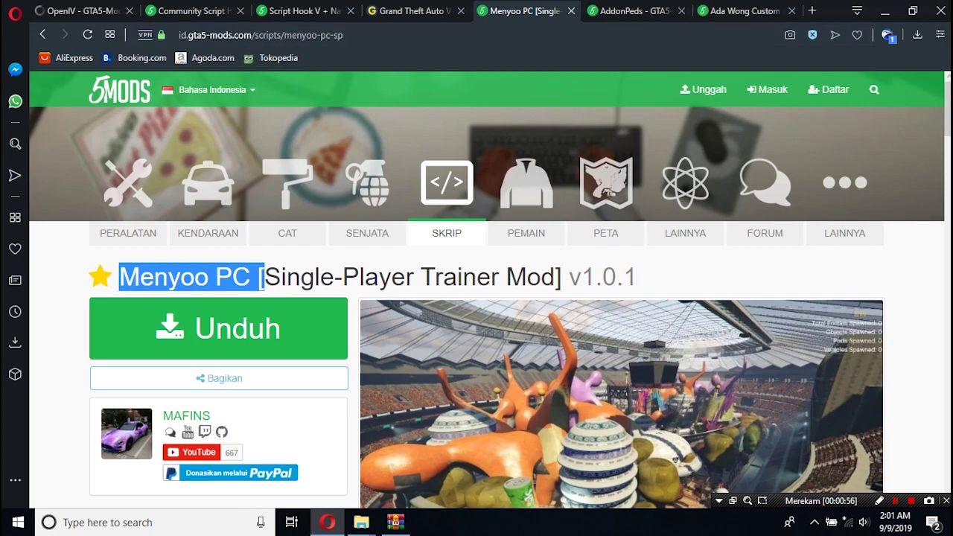
{"action": "left_click", "coordinate": [632, 10]}
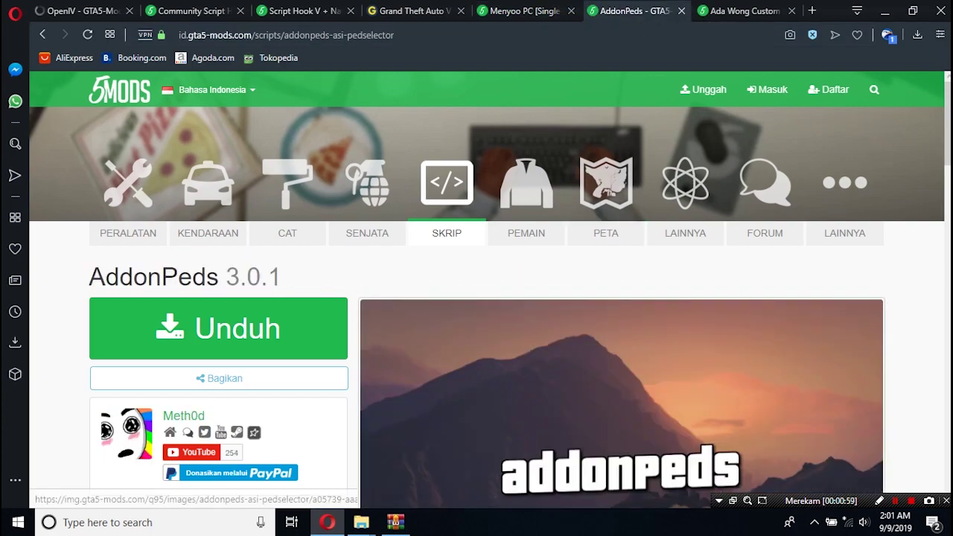
{"action": "left_click_drag", "start_coordinate": [89, 277], "coordinate": [281, 277]}
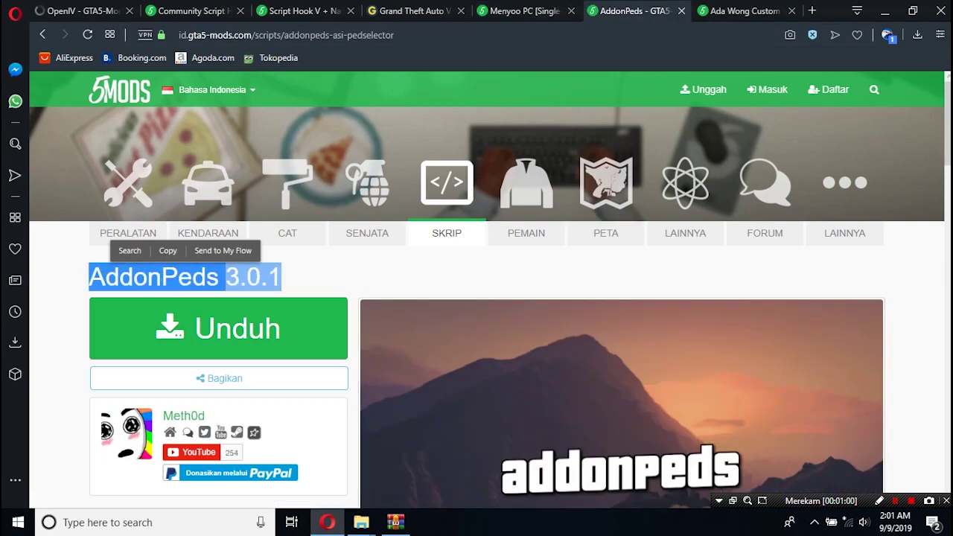
{"action": "left_click", "coordinate": [320, 277]}
{"action": "left_click", "coordinate": [361, 522]}
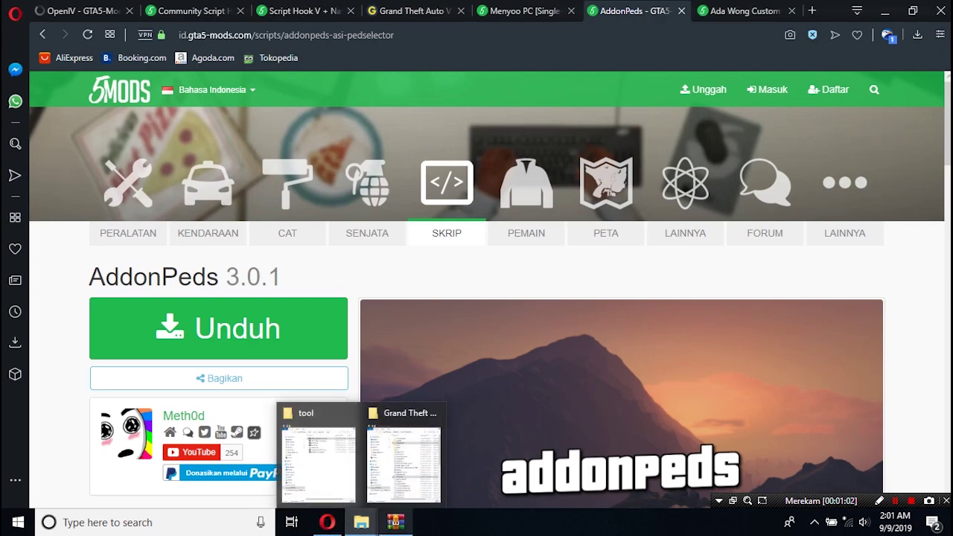
{"action": "left_click", "coordinate": [318, 456]}
{"action": "left_click", "coordinate": [361, 522]}
{"action": "left_click", "coordinate": [408, 455]}
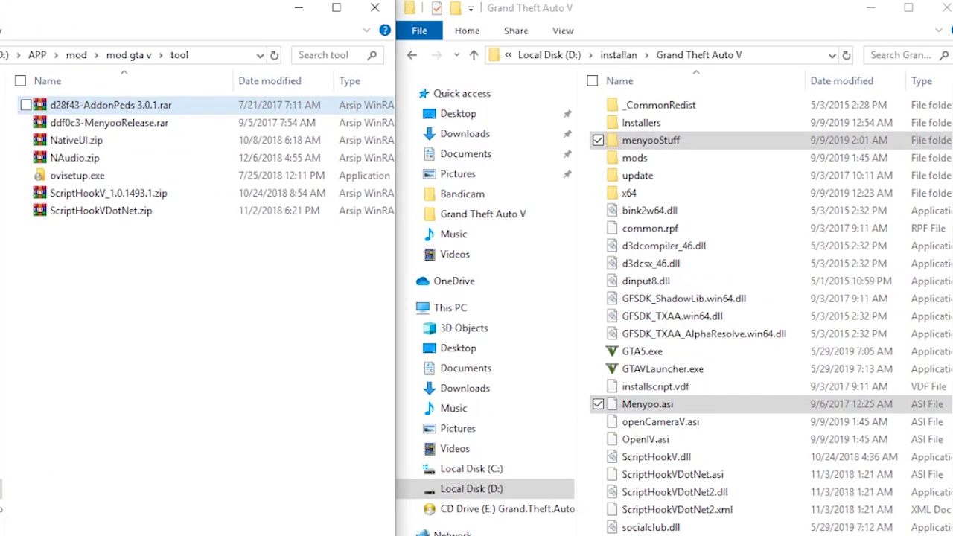
Open d28f43-AddonPeds 3.0.1.rar in WinRAR, dismissing the license reminder, and select the scripts folder, AddonPeds Editor.exe and AddonPedsVars.xml.
{"action": "double_click", "coordinate": [63, 105]}
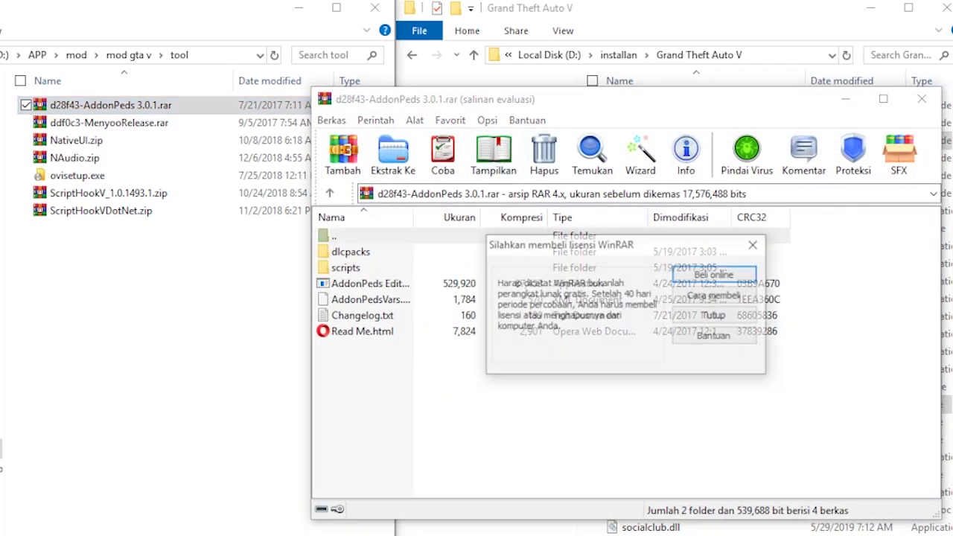
{"action": "left_click", "coordinate": [755, 244]}
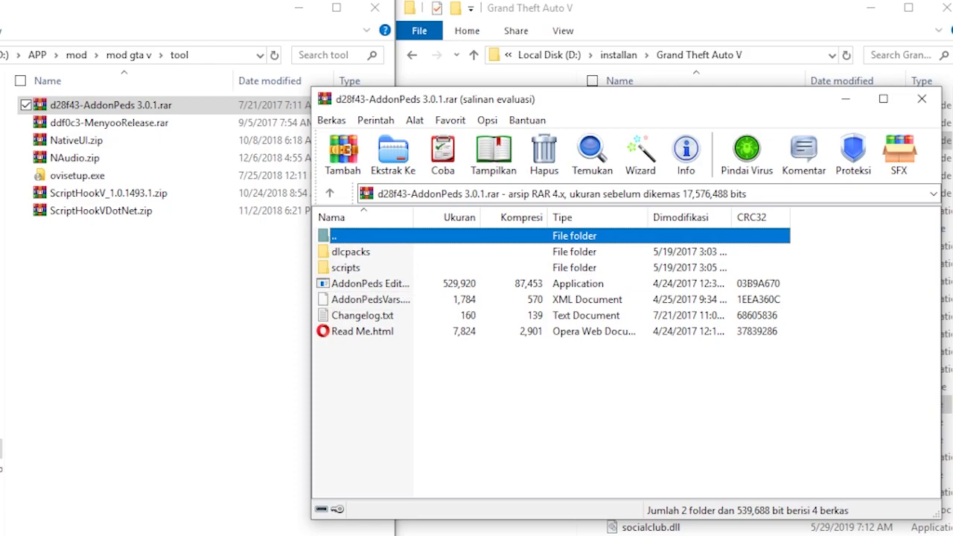
{"action": "left_click", "coordinate": [346, 268]}
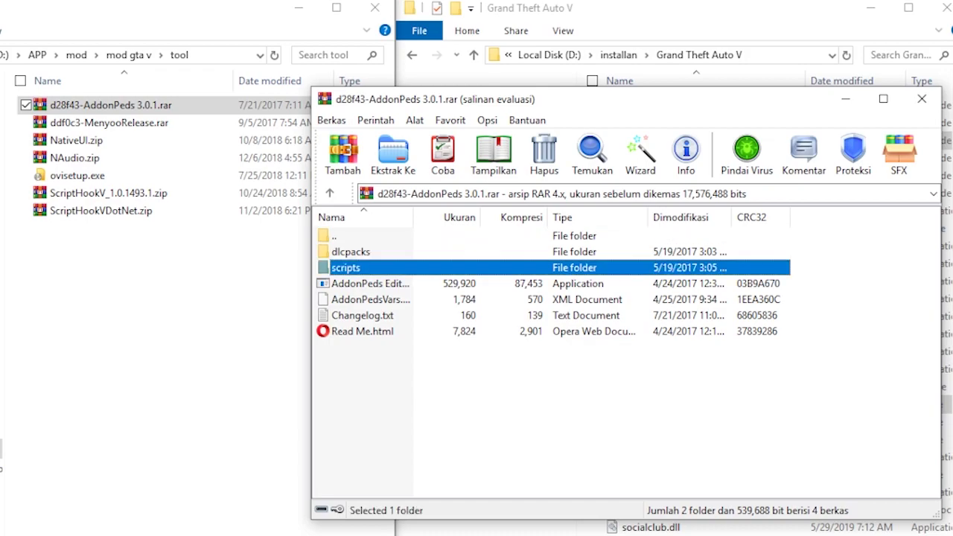
{"action": "left_click", "coordinate": [370, 284], "text": "ctrl"}
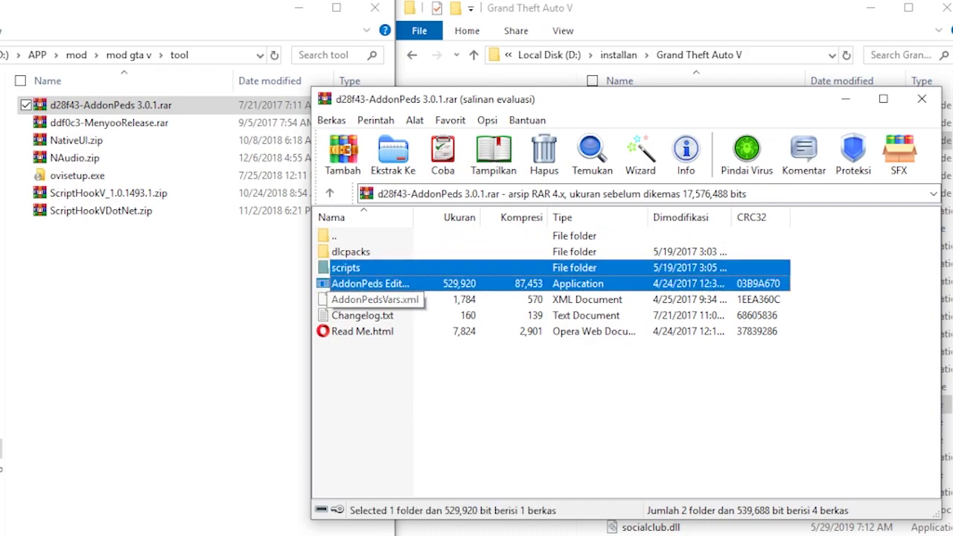
{"action": "left_click", "coordinate": [370, 299], "text": "ctrl"}
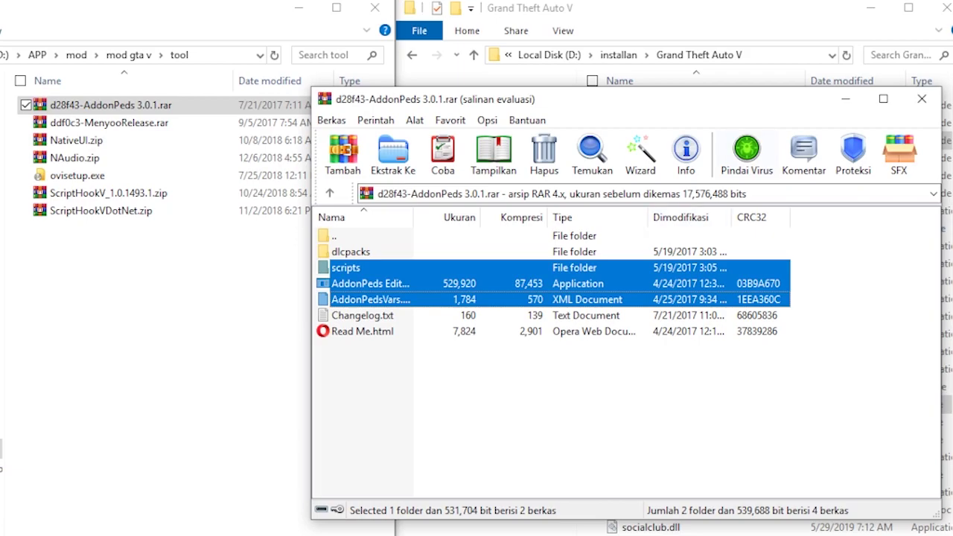
Extract the selected AddonPeds items to the tool folder and move them into D:\installan\Grand Theft Auto V.
{"action": "left_click", "coordinate": [845, 98]}
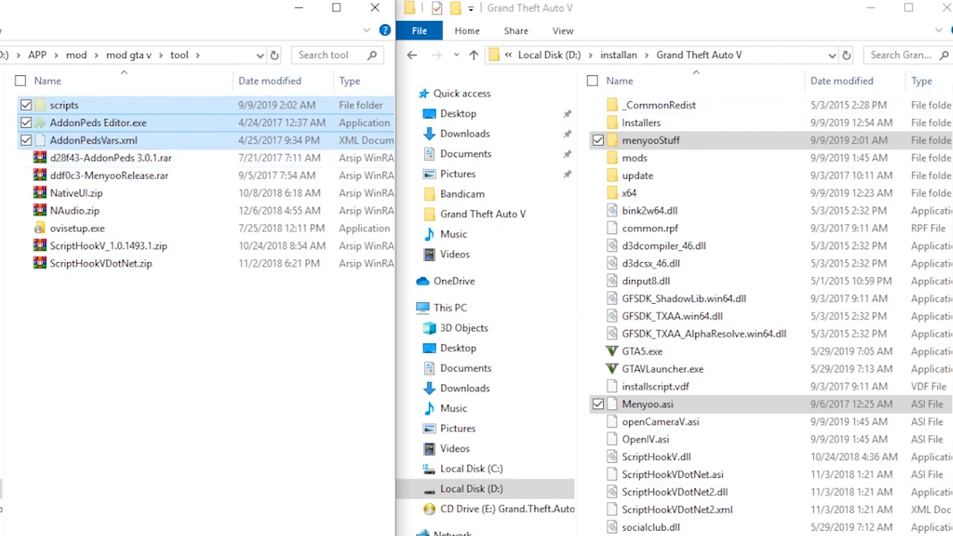
{"action": "left_click", "coordinate": [693, 9]}
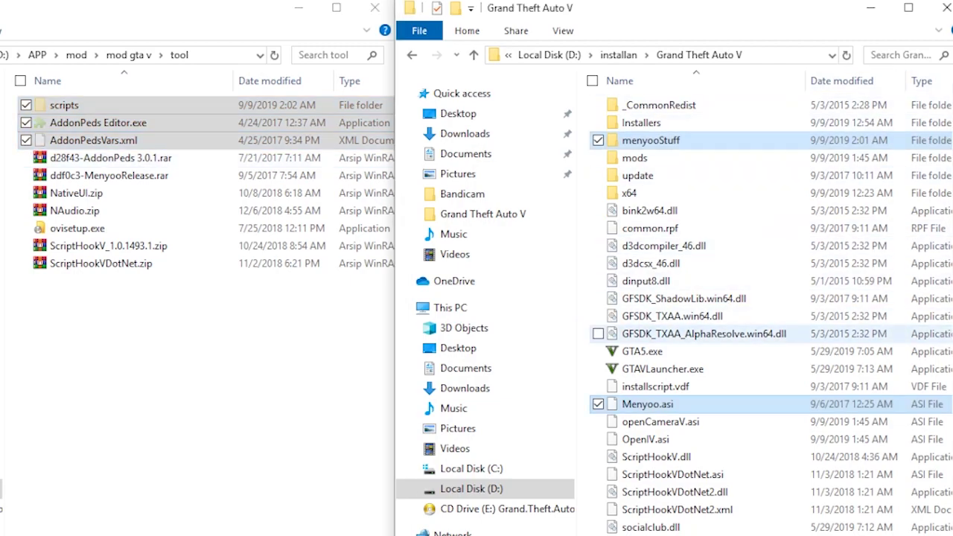
{"action": "key", "text": "ctrl+v"}
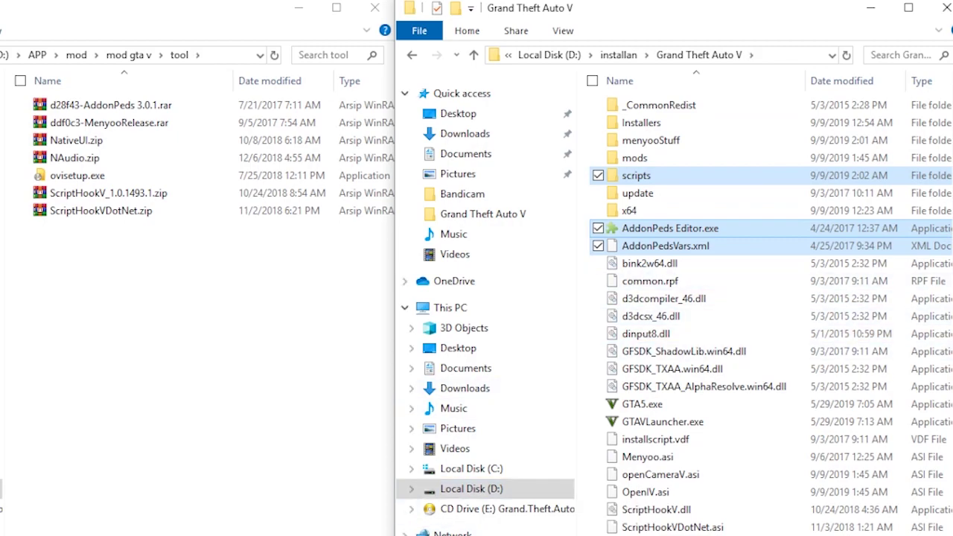
Close the ddf0c3-MenyooRelease.rar archive and bring the d28f43-AddonPeds 3.0.1.rar archive back beside the Grand Theft Auto V folder.
{"action": "left_click", "coordinate": [296, 534]}
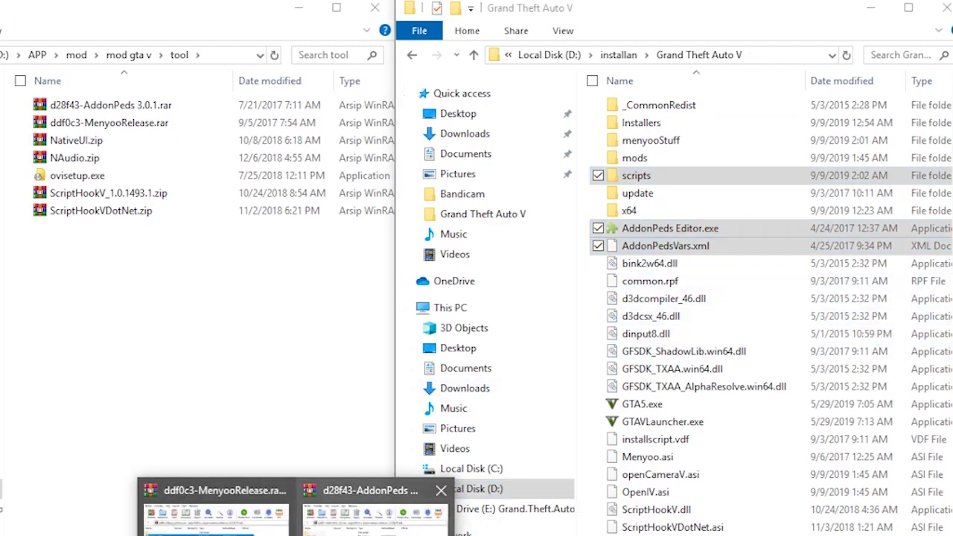
{"action": "mouse_move", "coordinate": [216, 514]}
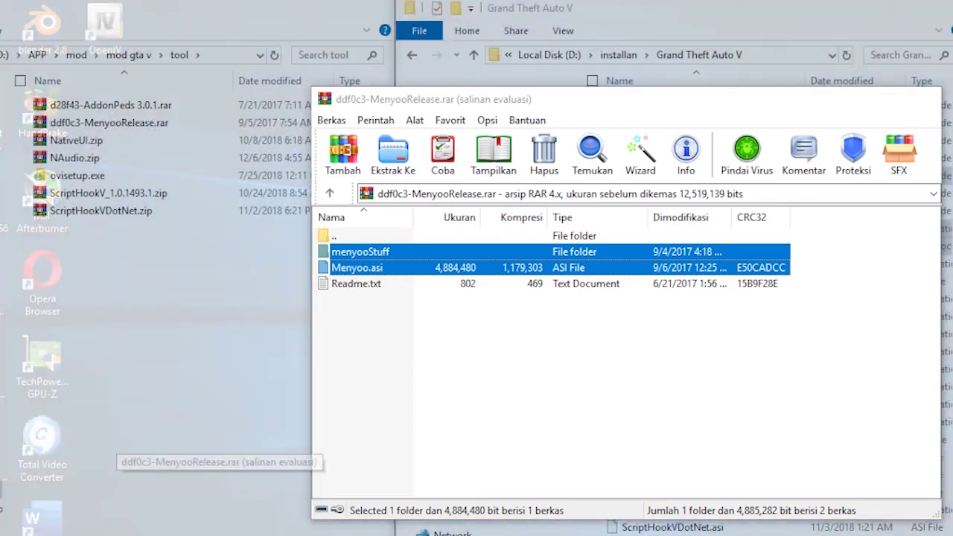
{"action": "left_click", "coordinate": [216, 513]}
{"action": "left_click", "coordinate": [926, 97]}
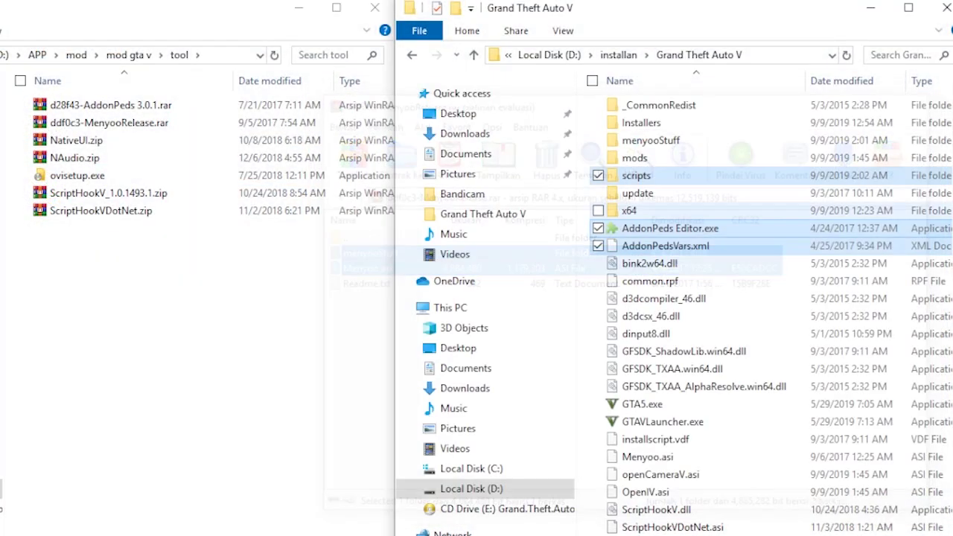
{"action": "mouse_move", "coordinate": [299, 533]}
{"action": "left_click", "coordinate": [300, 515]}
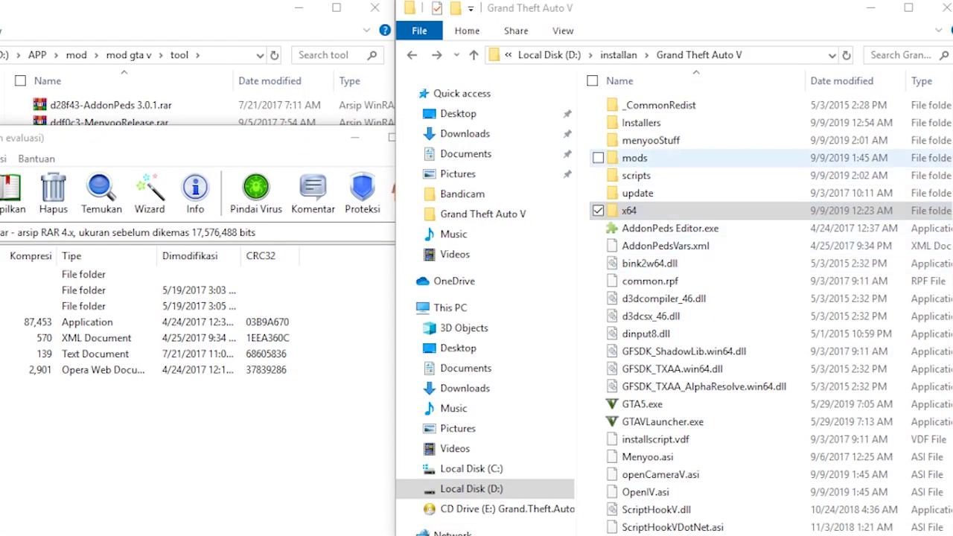
Create a folder named update inside the mods folder of Grand Theft Auto V.
{"action": "double_click", "coordinate": [634, 158]}
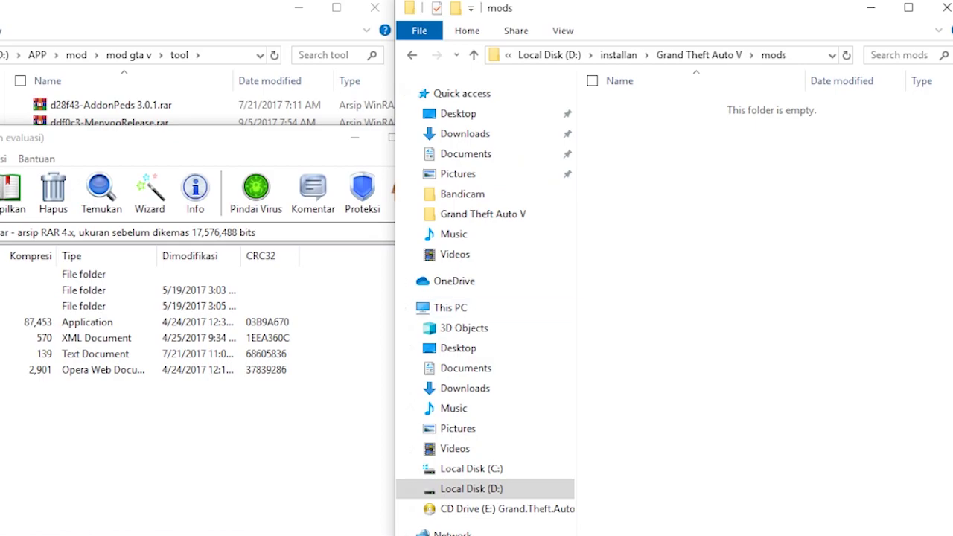
{"action": "key", "text": "ctrl+shift+n"}
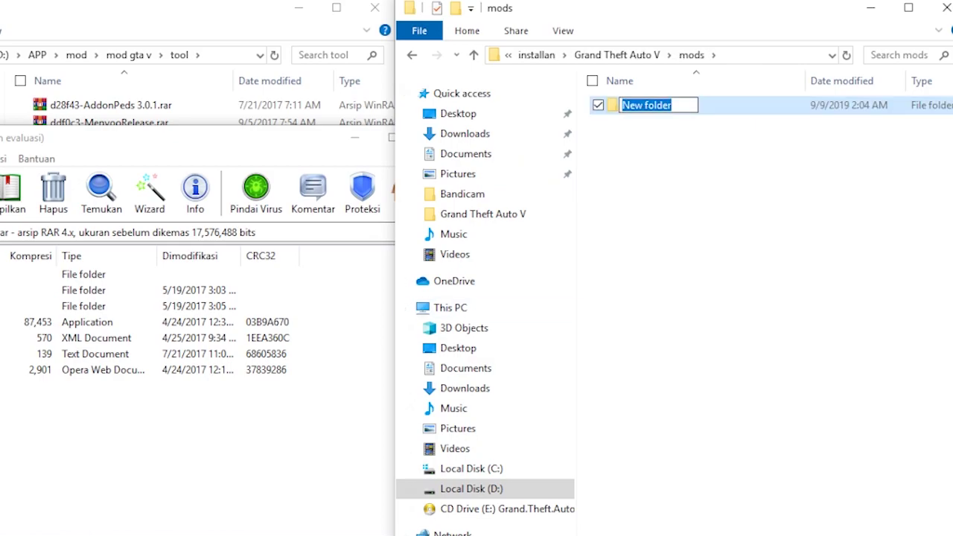
{"action": "type", "text": "update"}
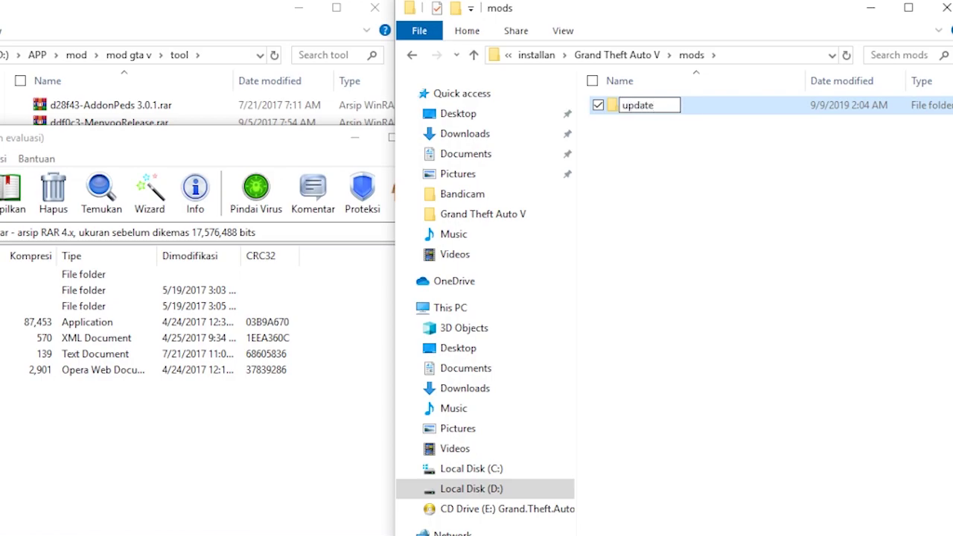
{"action": "key", "text": "Return"}
{"action": "left_click", "coordinate": [700, 186]}
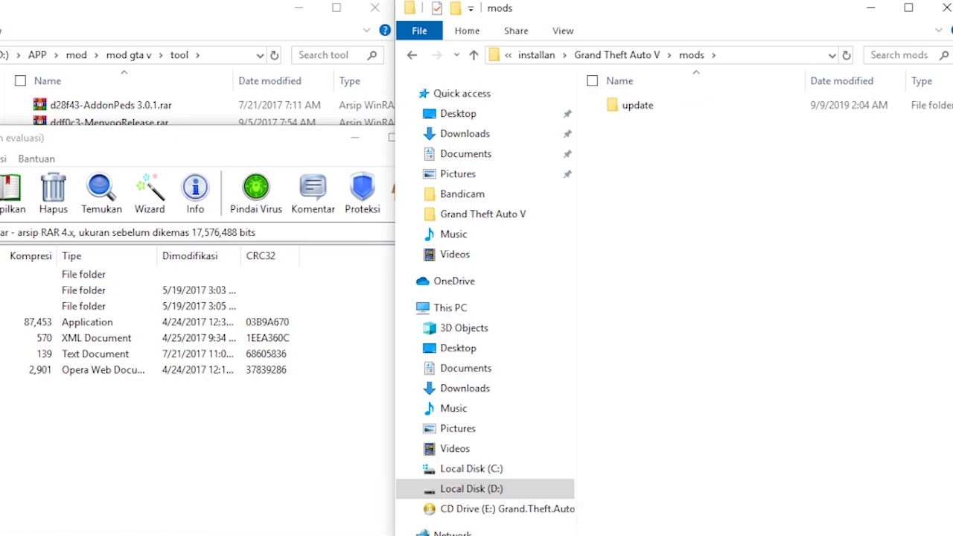
Create a folder named x64 inside mods\update.
{"action": "double_click", "coordinate": [638, 105]}
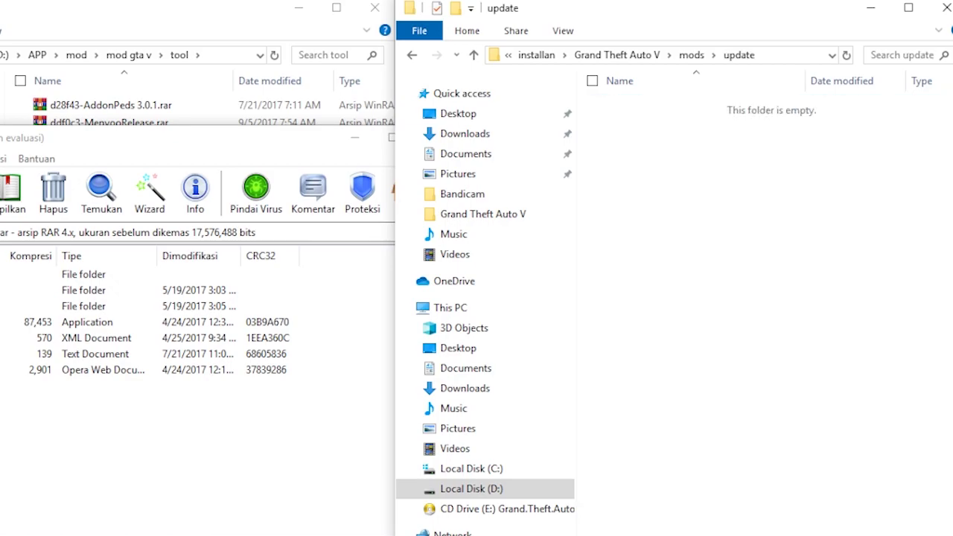
{"action": "key", "text": "ctrl+shift+n"}
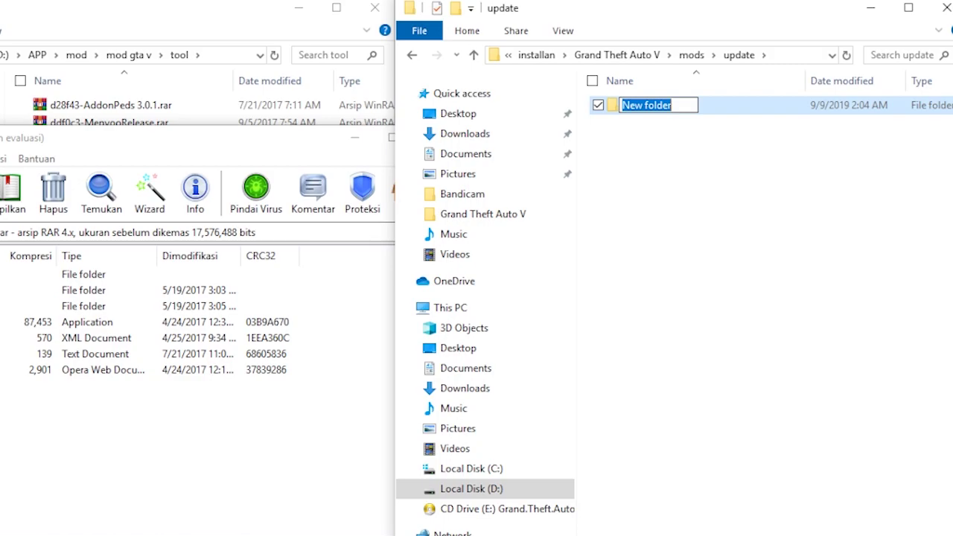
{"action": "type", "text": "x64"}
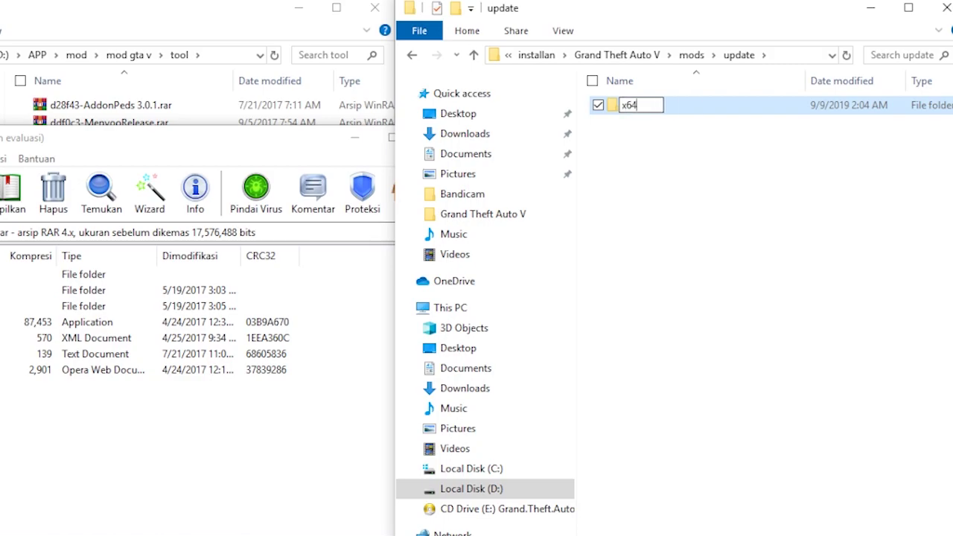
{"action": "key", "text": "Return"}
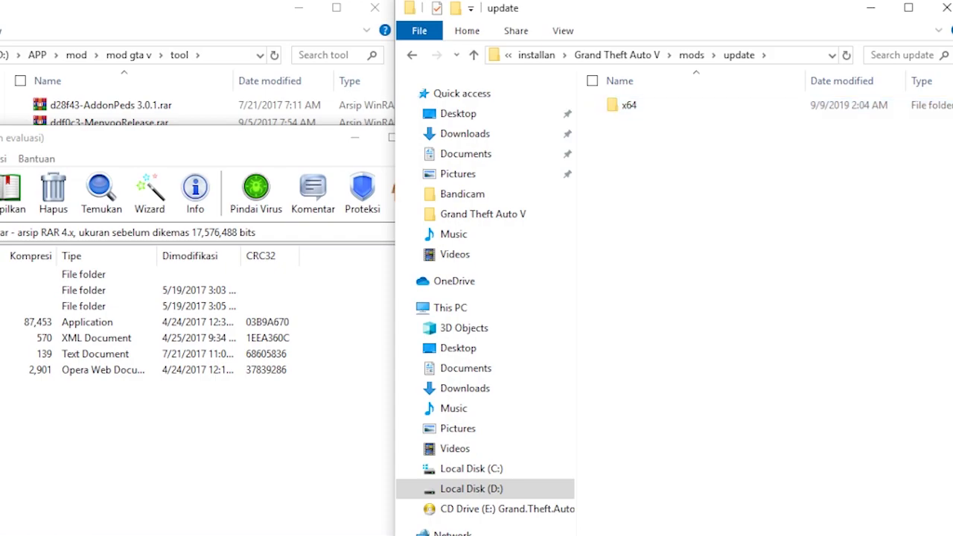
Go back to the Grand Theft Auto V folder and retrace the path into mods\update\x64.
{"action": "key", "text": "alt+Left"}
{"action": "key", "text": "alt+Left"}
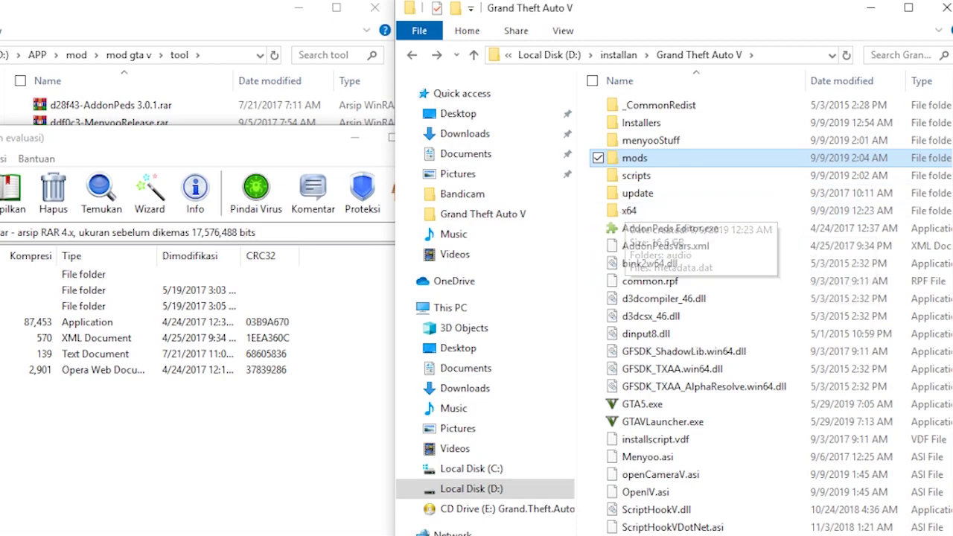
{"action": "key", "text": "Return"}
{"action": "key", "text": "Return"}
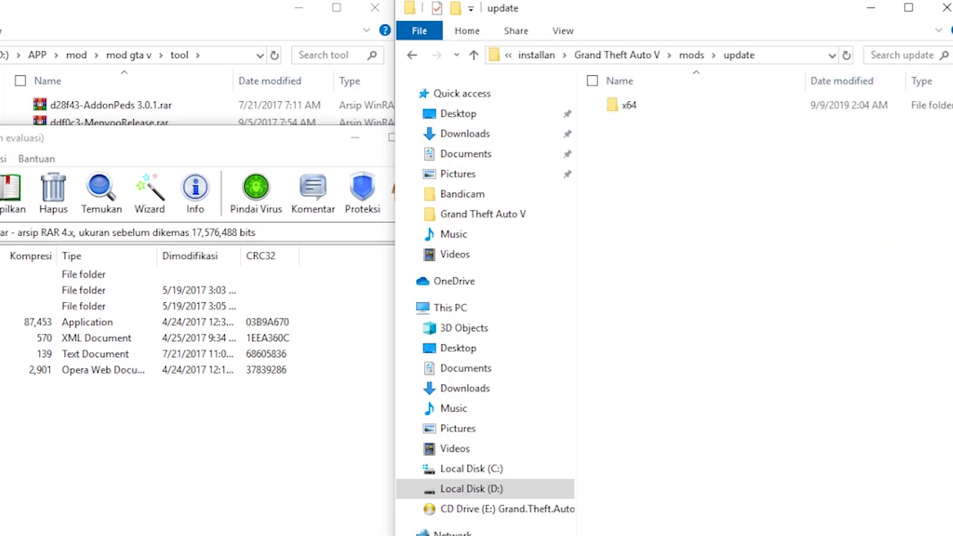
{"action": "double_click", "coordinate": [629, 105]}
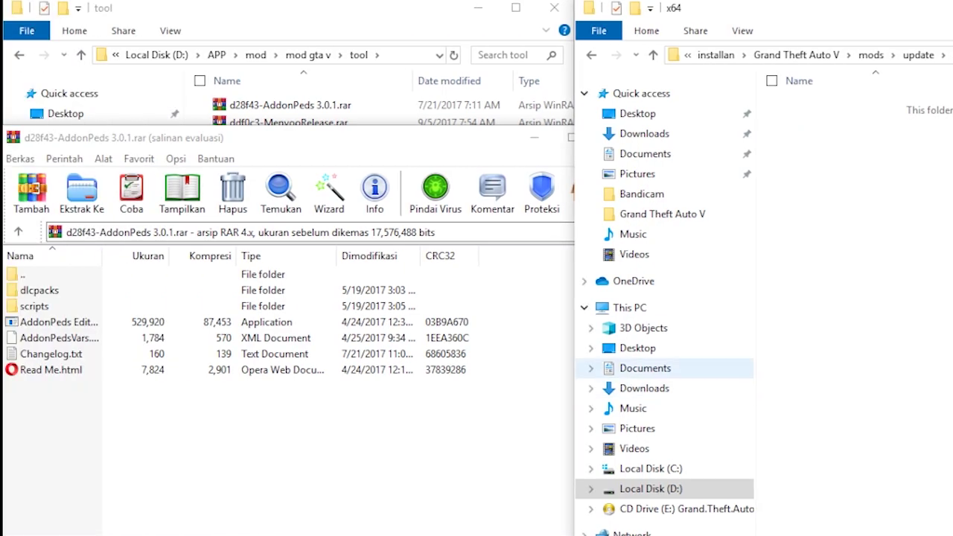
Copy the dlcpacks folder from the d28f43-AddonPeds 3.0.1.rar archive into mods\update\x64.
{"action": "left_click", "coordinate": [253, 427]}
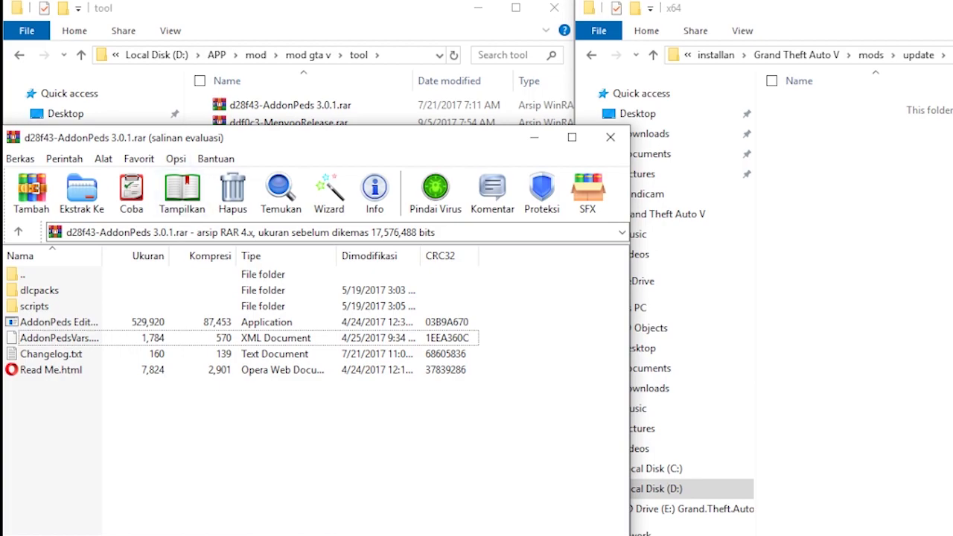
{"action": "left_click_drag", "start_coordinate": [179, 138], "coordinate": [238, 118]}
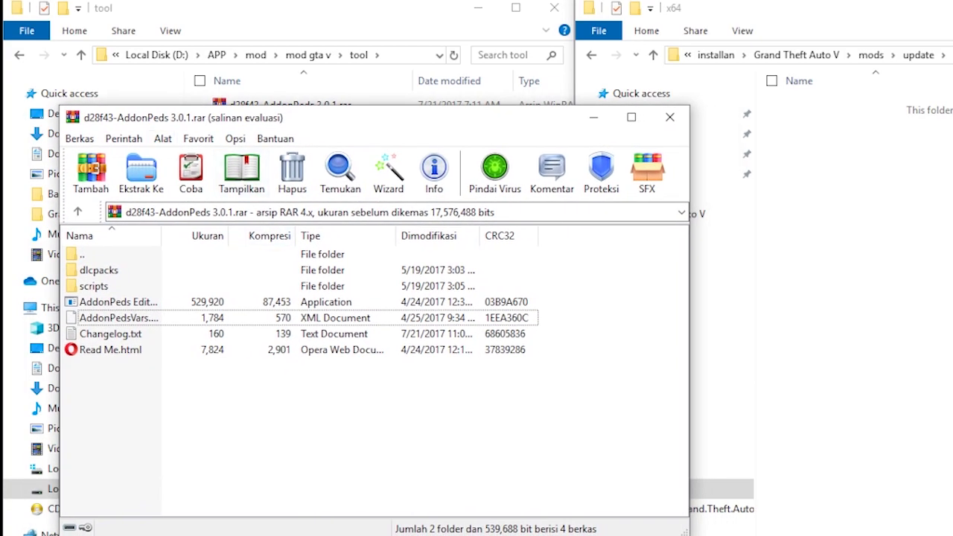
{"action": "left_click", "coordinate": [99, 270]}
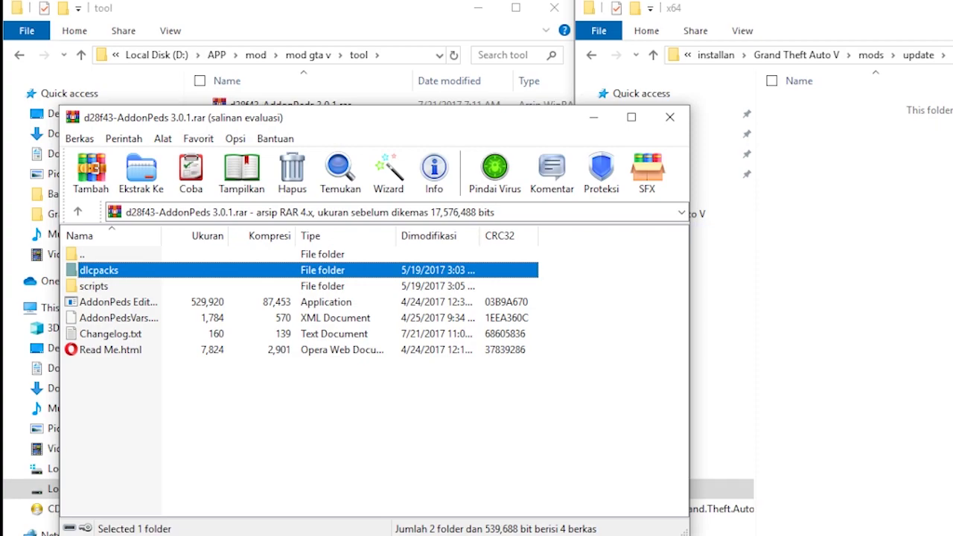
{"action": "key", "text": "alt+Tab"}
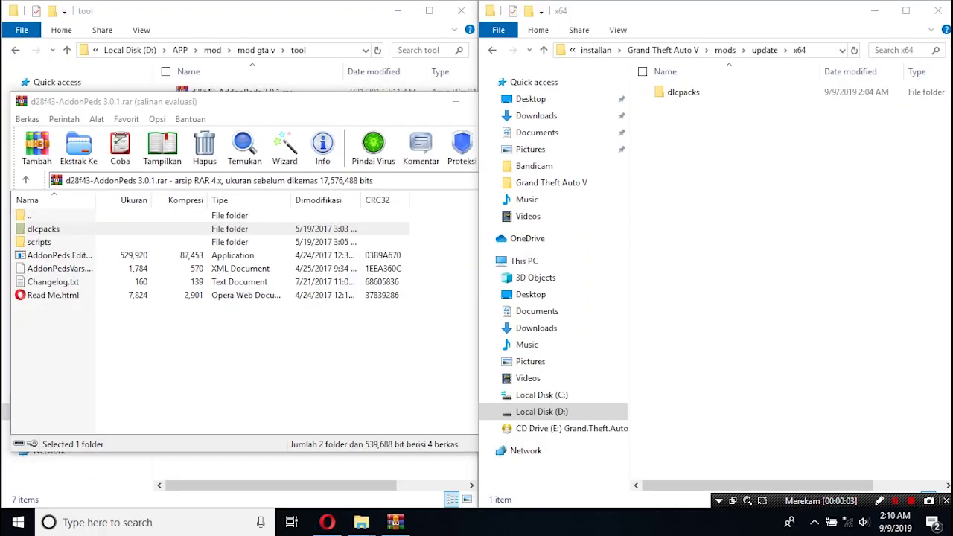
{"action": "left_click", "coordinate": [683, 93]}
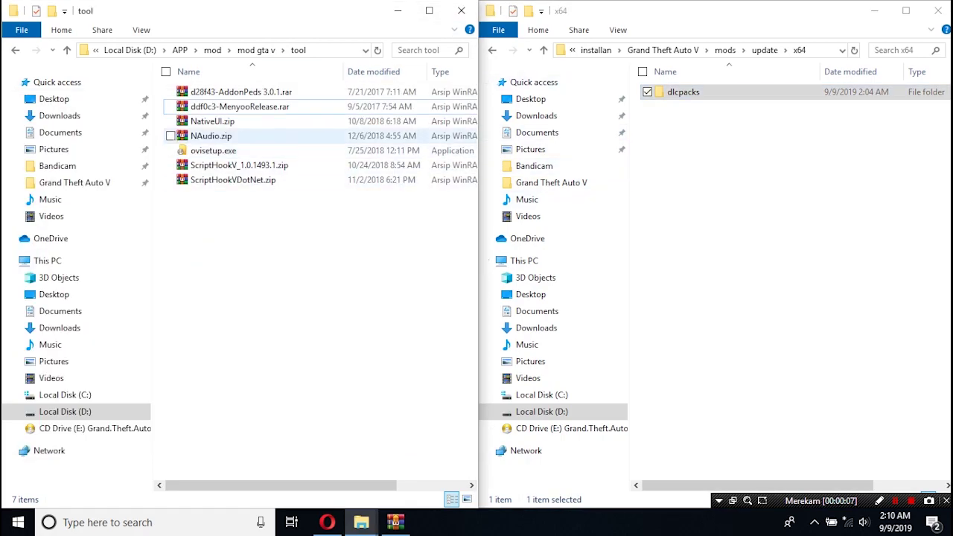
Select NativeUI.zip in the tool folder, switch to Opera and highlight the NativeUI v.1.7 title on its gamepressure.com download page.
{"action": "left_click", "coordinate": [213, 122]}
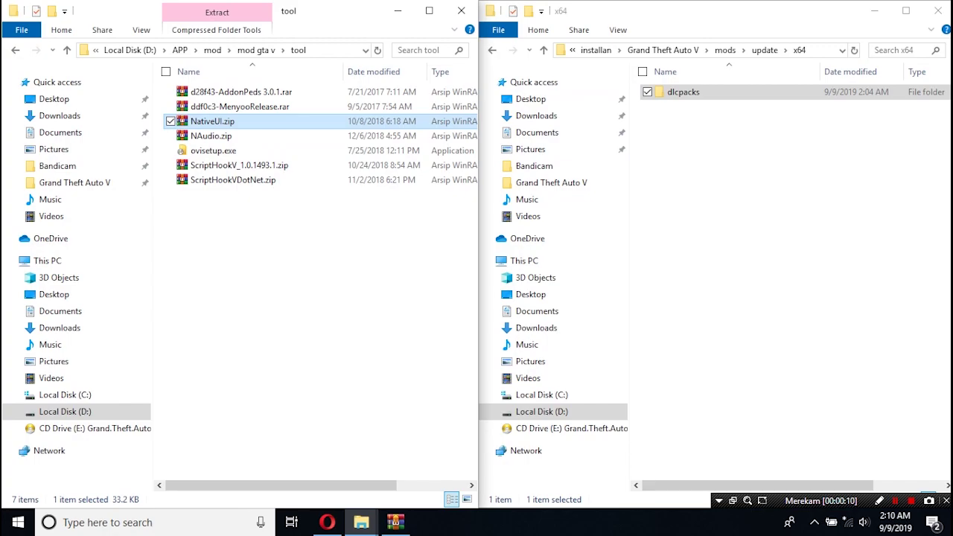
{"action": "left_click", "coordinate": [327, 522]}
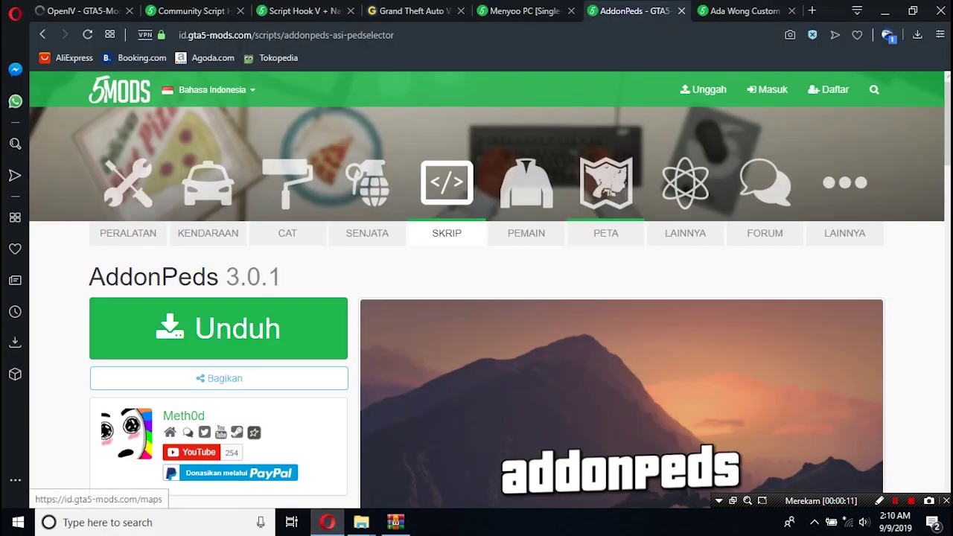
{"action": "left_click", "coordinate": [303, 11]}
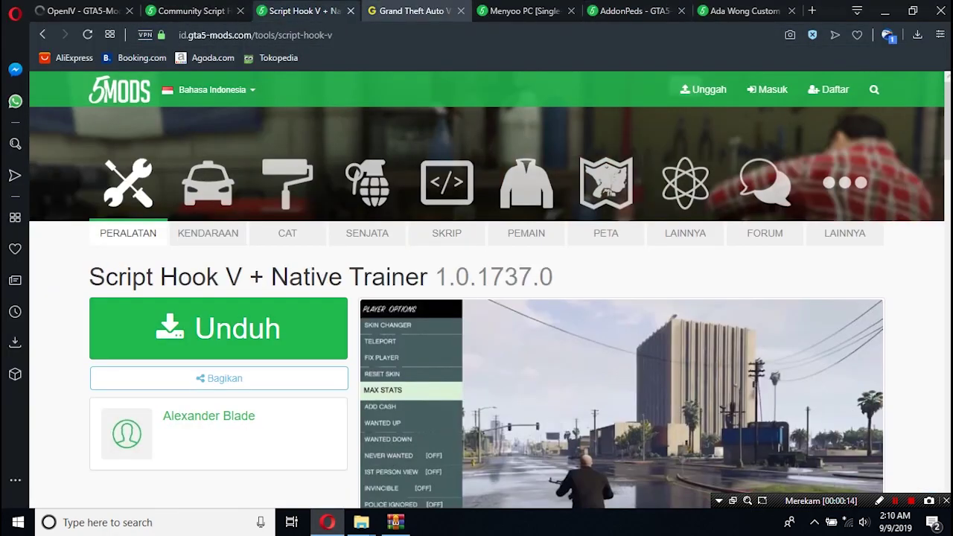
{"action": "left_click", "coordinate": [414, 11]}
{"action": "left_click_drag", "start_coordinate": [358, 232], "coordinate": [497, 232]}
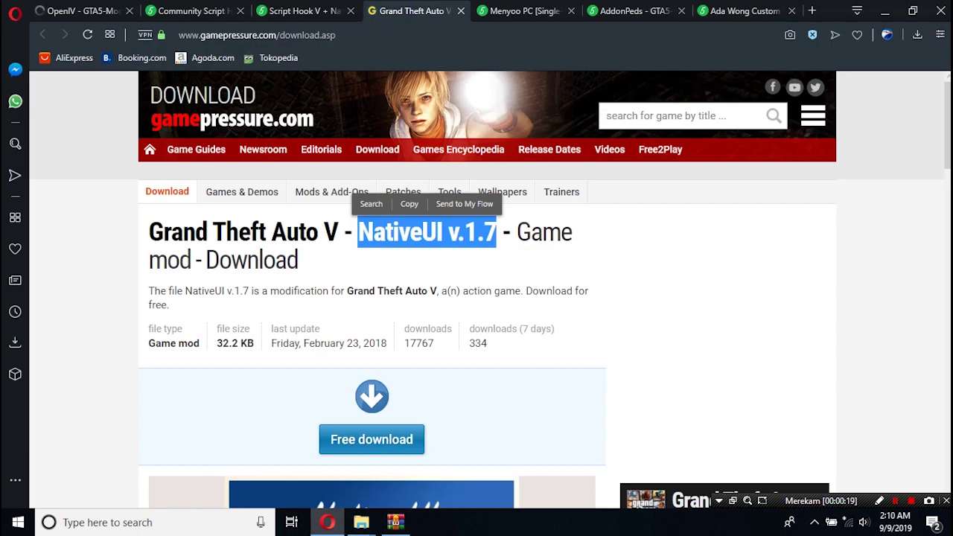
Switch back to the tool folder in File Explorer and close the d28f43-AddonPeds 3.0.1.rar archive.
{"action": "left_click", "coordinate": [361, 522]}
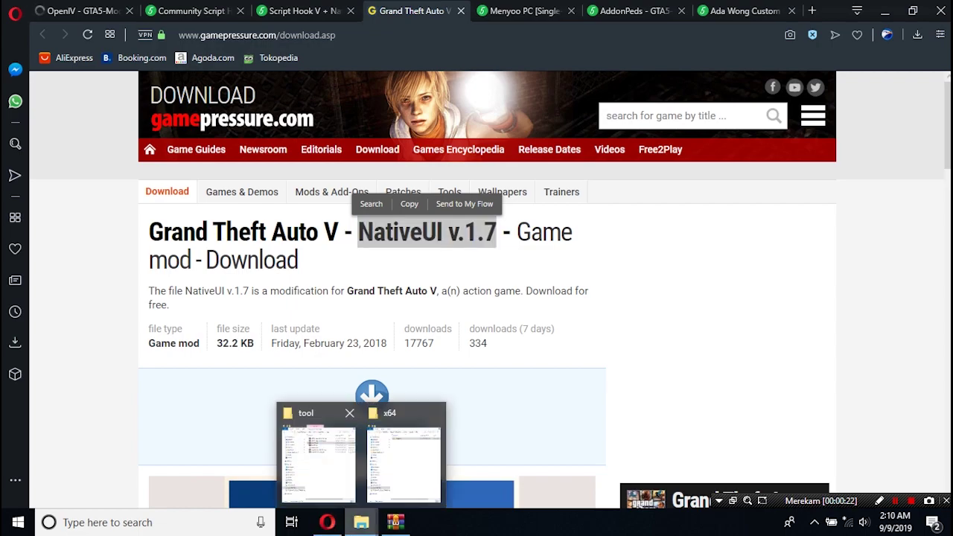
{"action": "left_click", "coordinate": [318, 455]}
{"action": "double_click", "coordinate": [241, 92]}
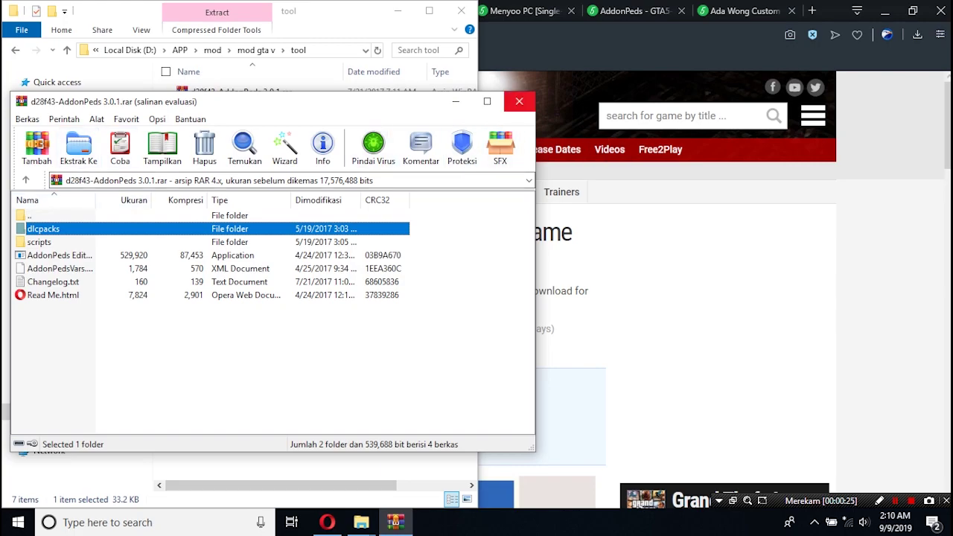
{"action": "left_click", "coordinate": [518, 100]}
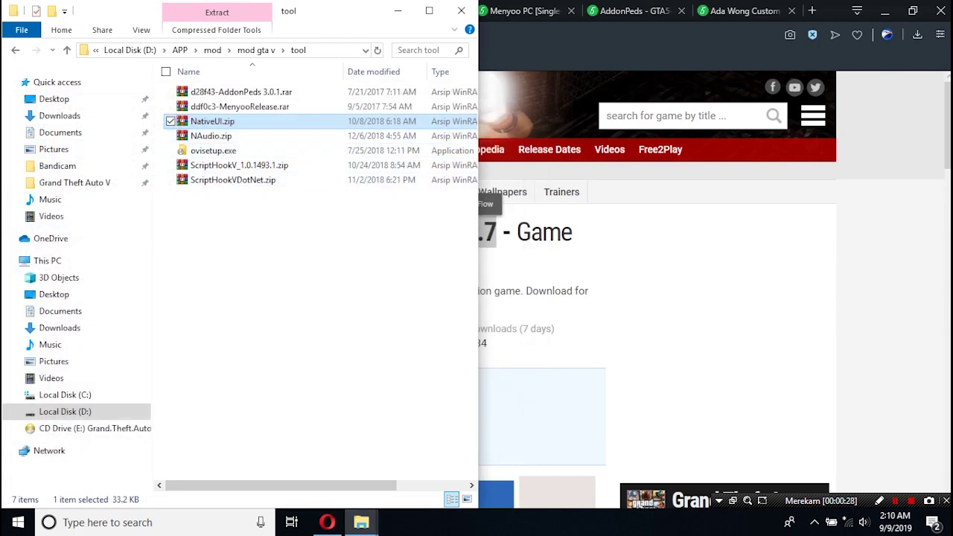
Copy NativeUI.dll from NativeUI.zip into the scripts folder of Grand Theft Auto V.
{"action": "double_click", "coordinate": [209, 122]}
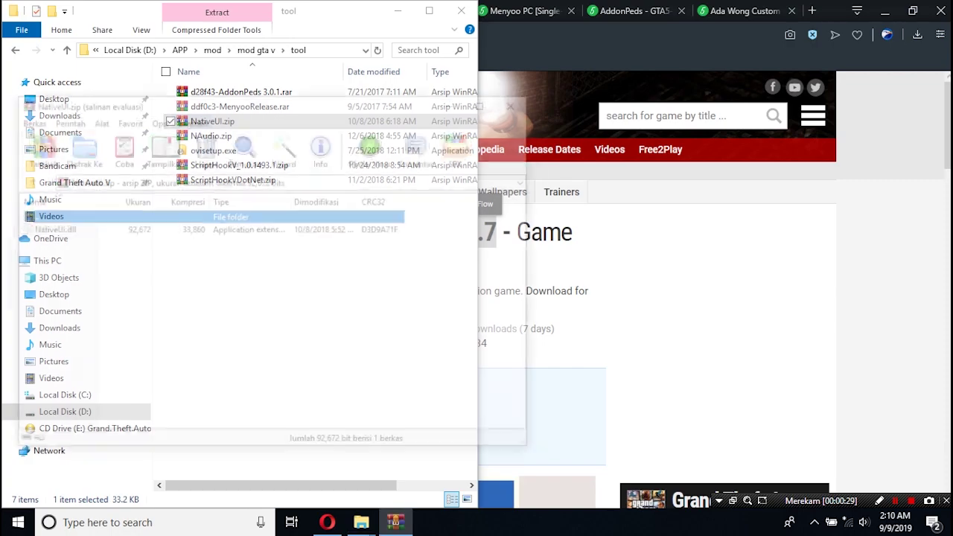
{"action": "left_click", "coordinate": [49, 229]}
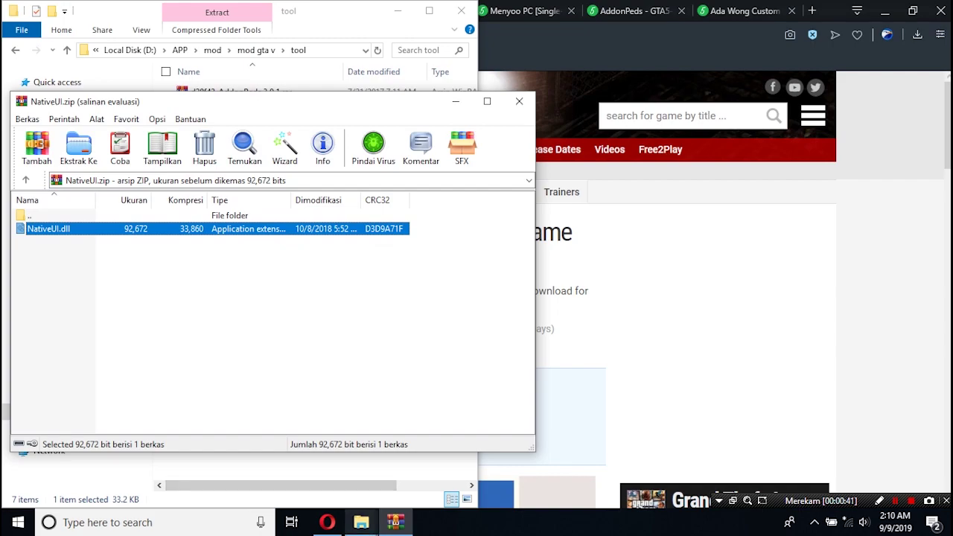
{"action": "left_click", "coordinate": [360, 521]}
{"action": "left_click", "coordinate": [402, 462]}
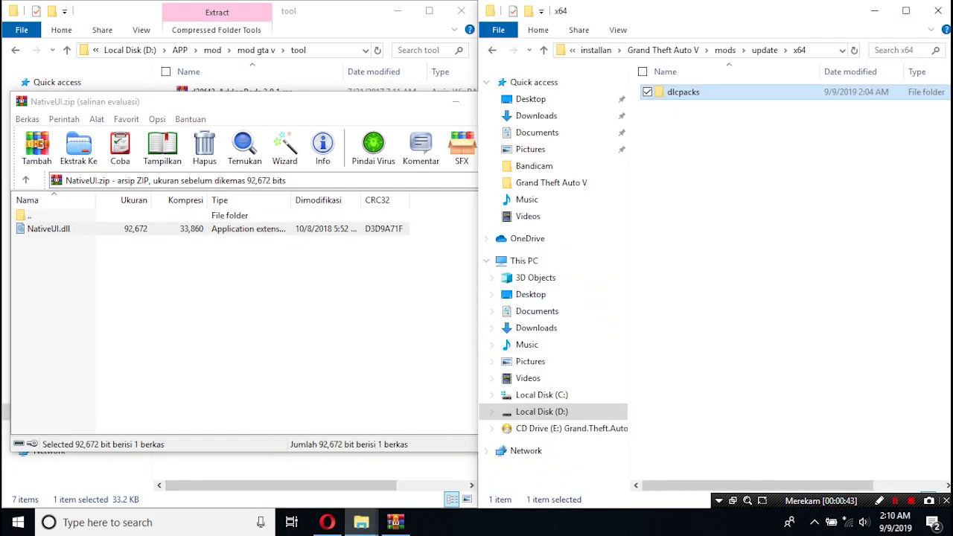
{"action": "left_click", "coordinate": [724, 50]}
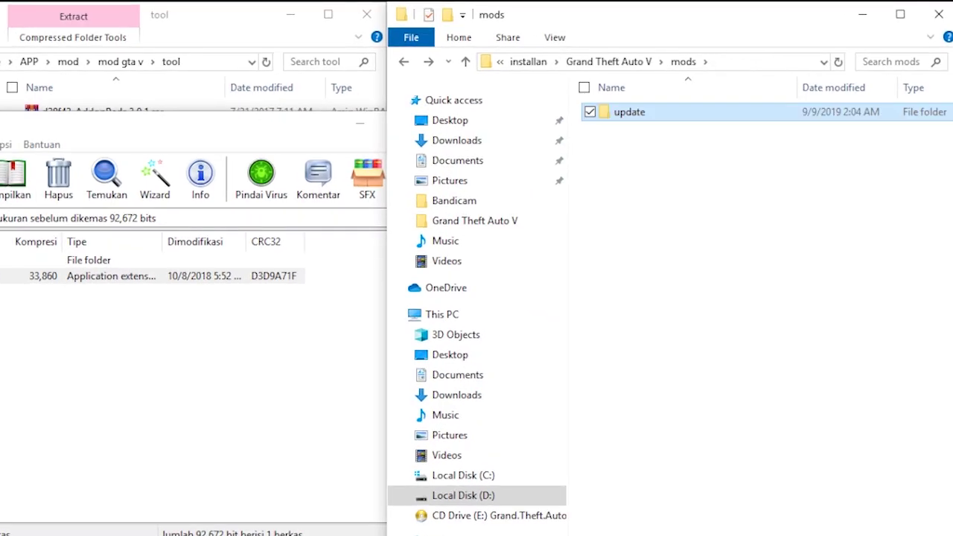
{"action": "left_click", "coordinate": [656, 50]}
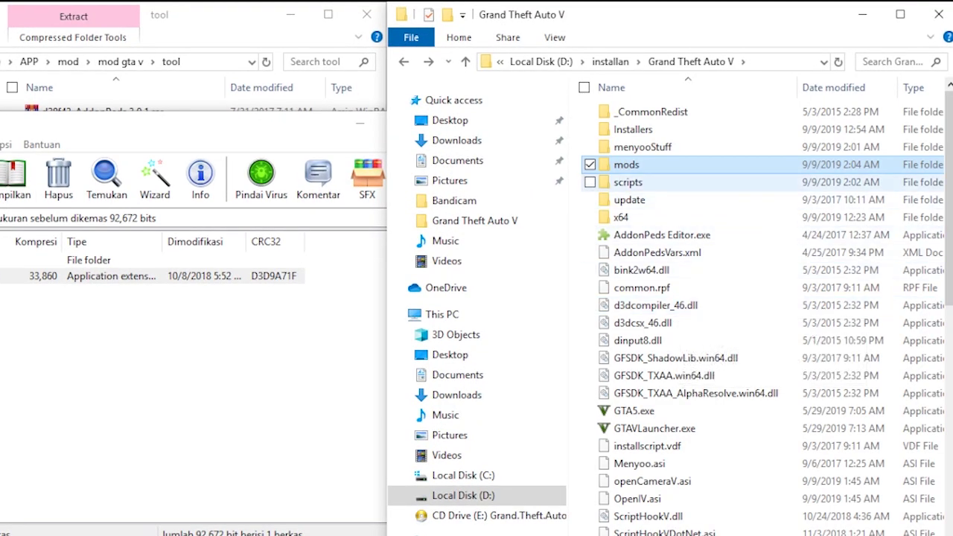
{"action": "left_click", "coordinate": [621, 182]}
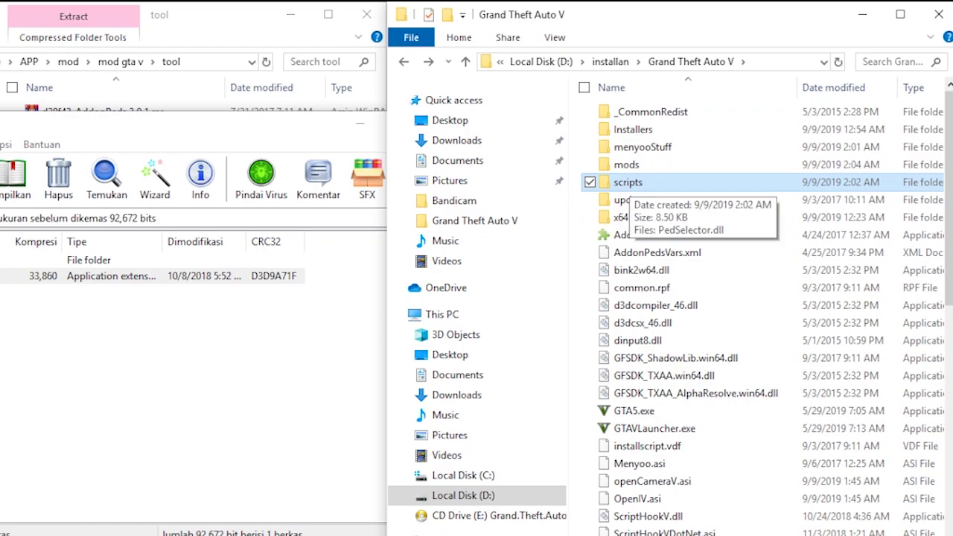
{"action": "double_click", "coordinate": [628, 182]}
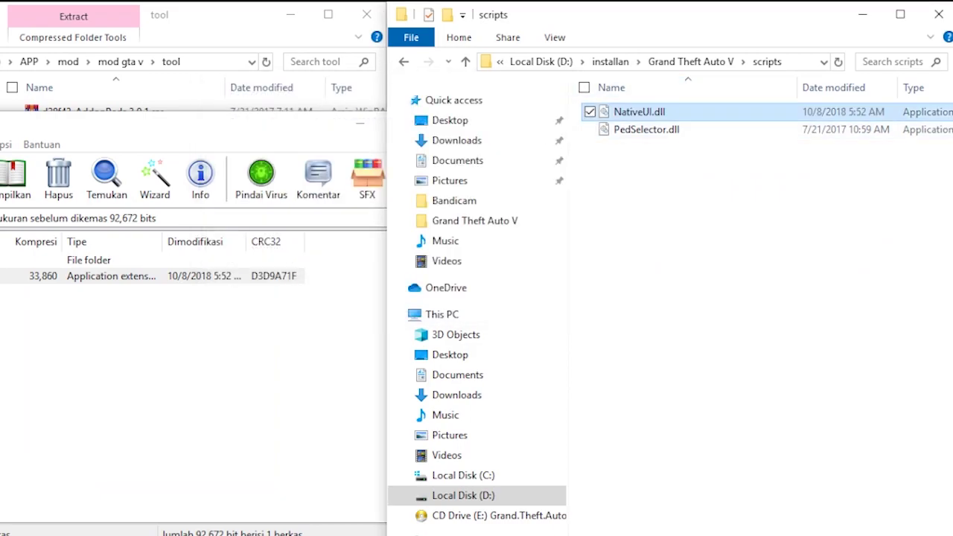
Close the NativeUI.zip archive and clear the file selections in the tool and scripts folders.
{"action": "left_click", "coordinate": [283, 343]}
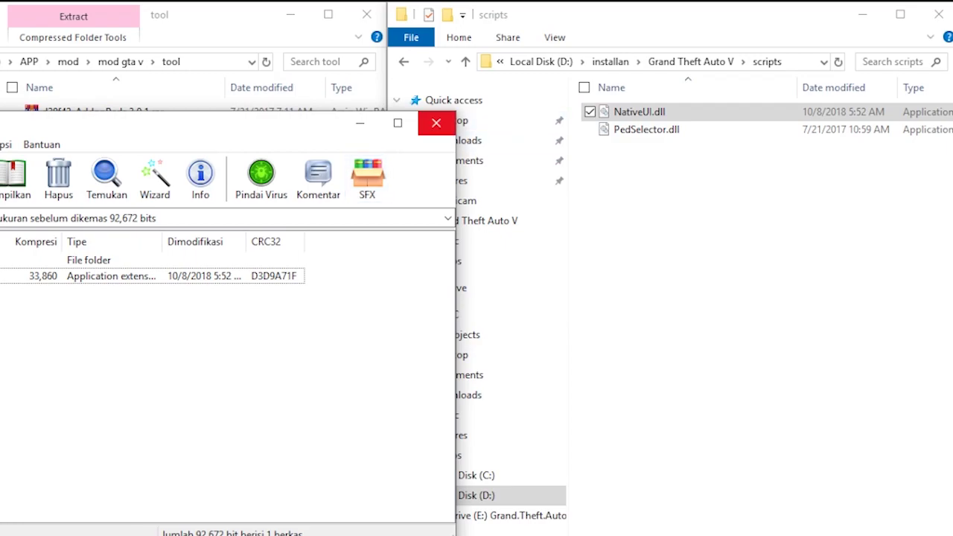
{"action": "left_click", "coordinate": [435, 123]}
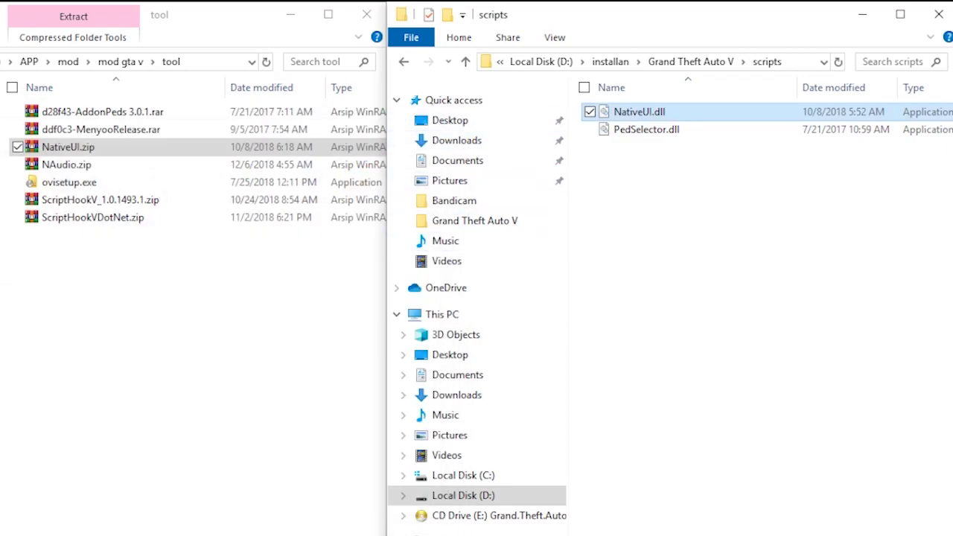
{"action": "left_click", "coordinate": [254, 305]}
{"action": "left_click", "coordinate": [655, 298]}
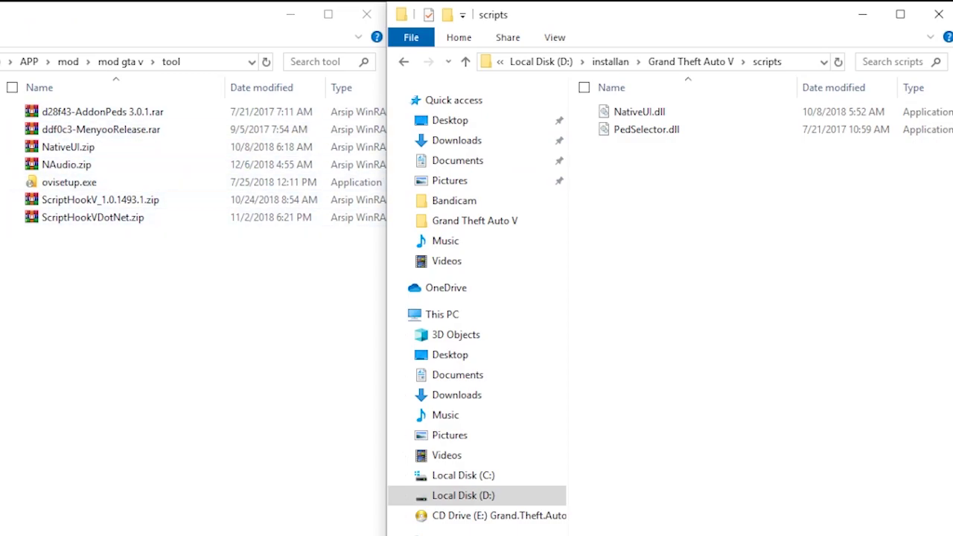
Go over the mod tool files in the tool folder one by one, finishing on NAudio.zip.
{"action": "left_click", "coordinate": [94, 217]}
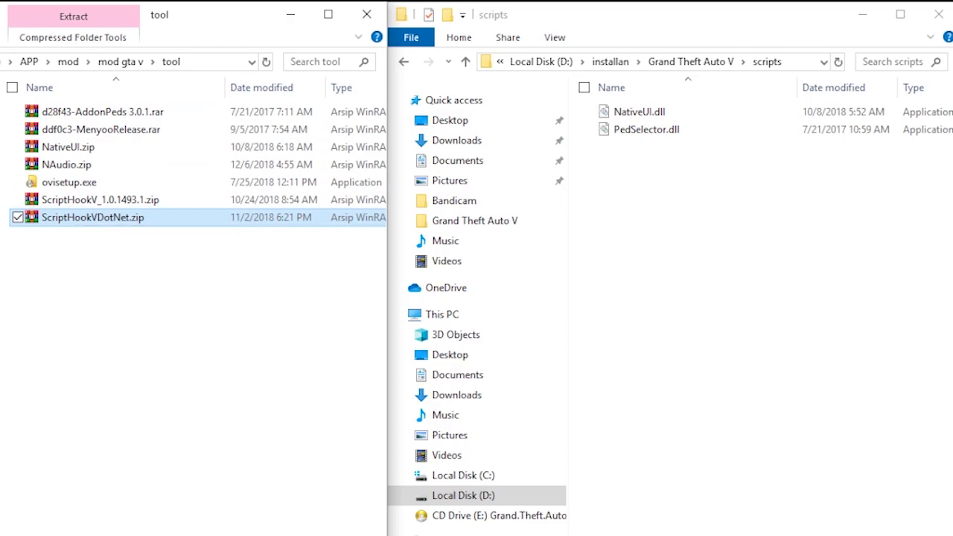
{"action": "left_click", "coordinate": [87, 182]}
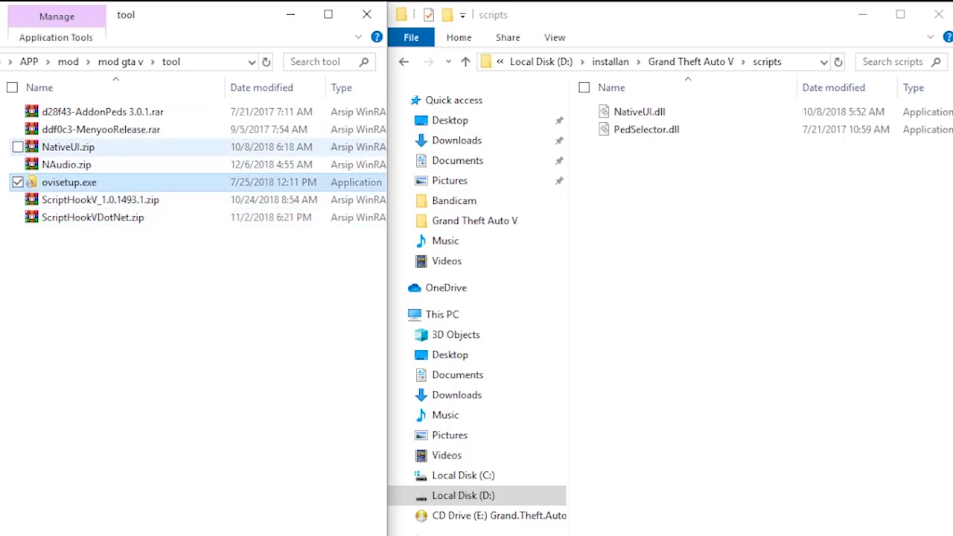
{"action": "left_click", "coordinate": [69, 147]}
{"action": "left_click", "coordinate": [100, 130]}
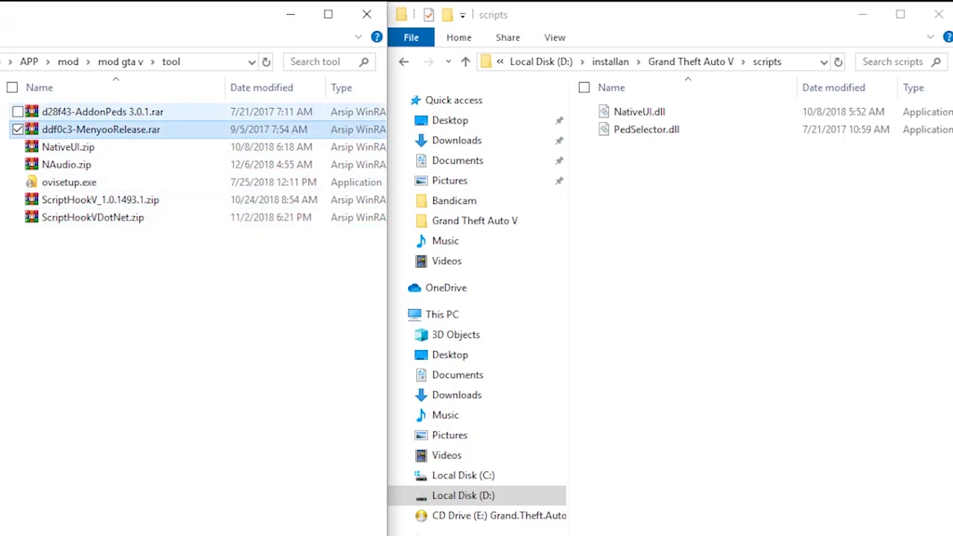
{"action": "left_click", "coordinate": [102, 112]}
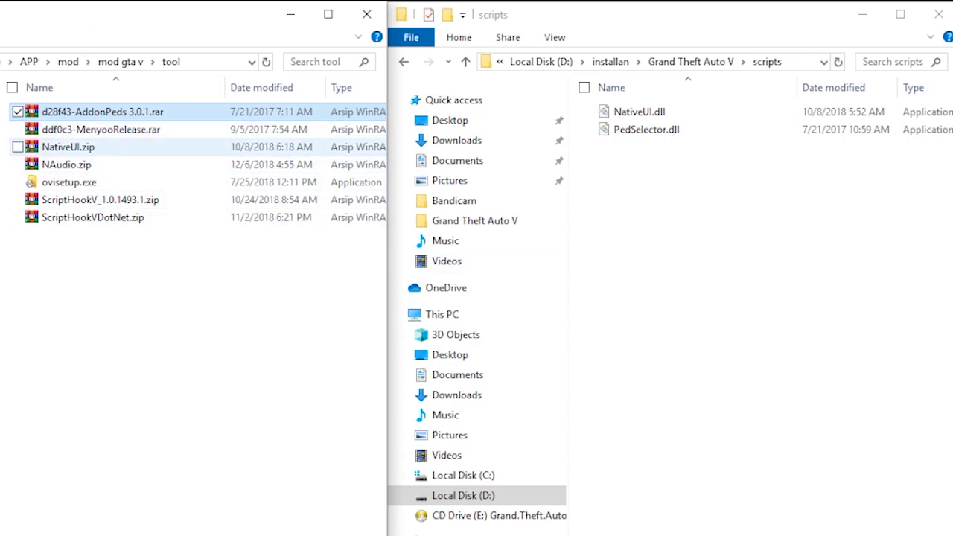
{"action": "left_click", "coordinate": [66, 164]}
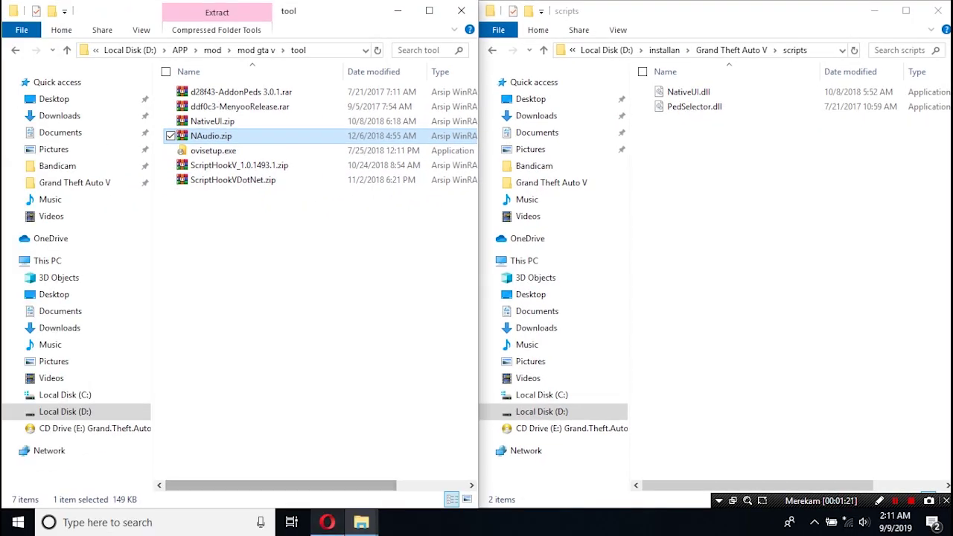
Switch to Opera, view the Ada Wong Custom Casual mod page, and minimize the browser.
{"action": "left_click", "coordinate": [326, 522]}
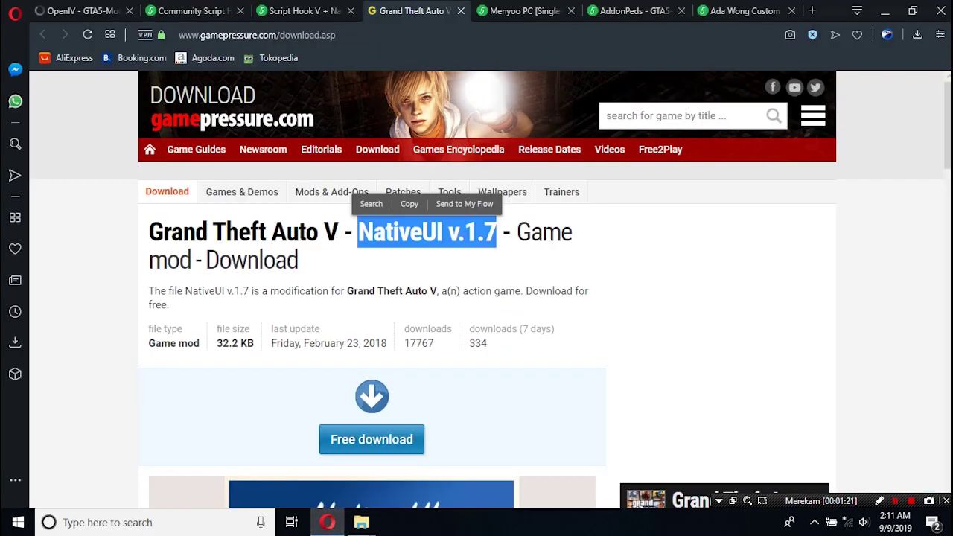
{"action": "left_click", "coordinate": [745, 11]}
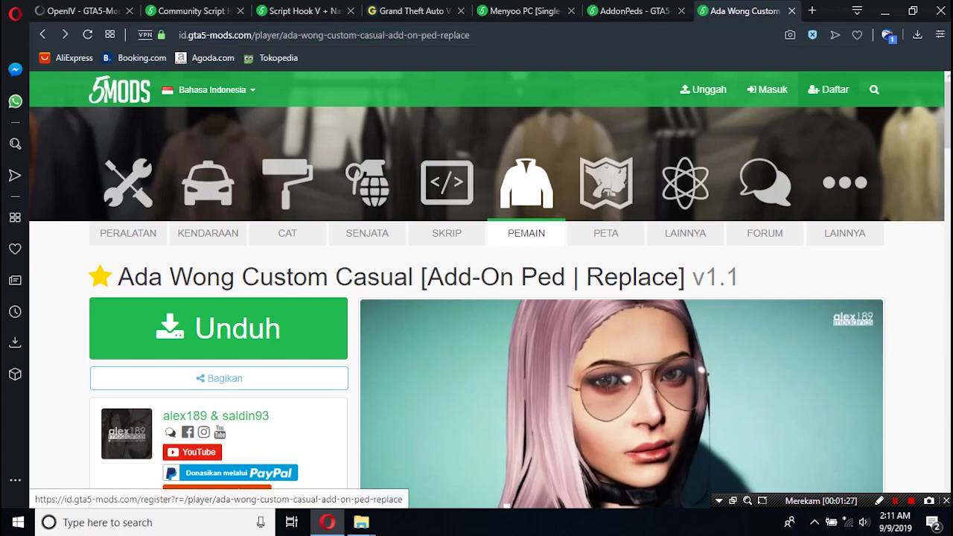
{"action": "left_click", "coordinate": [884, 10]}
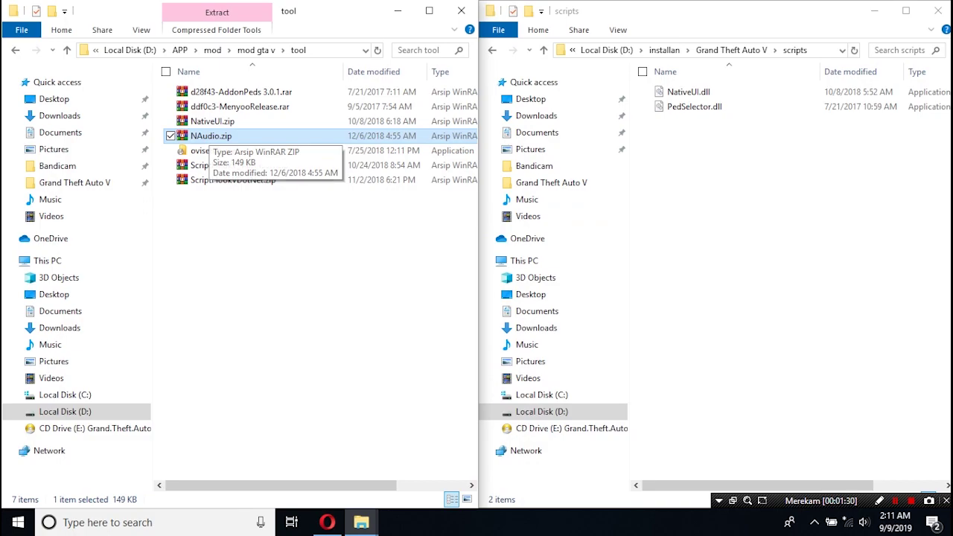
Open NAudio.zip, dismiss the WinRAR notice, and copy NAudio.dll into the scripts folder of Grand Theft Auto V.
{"action": "double_click", "coordinate": [211, 135]}
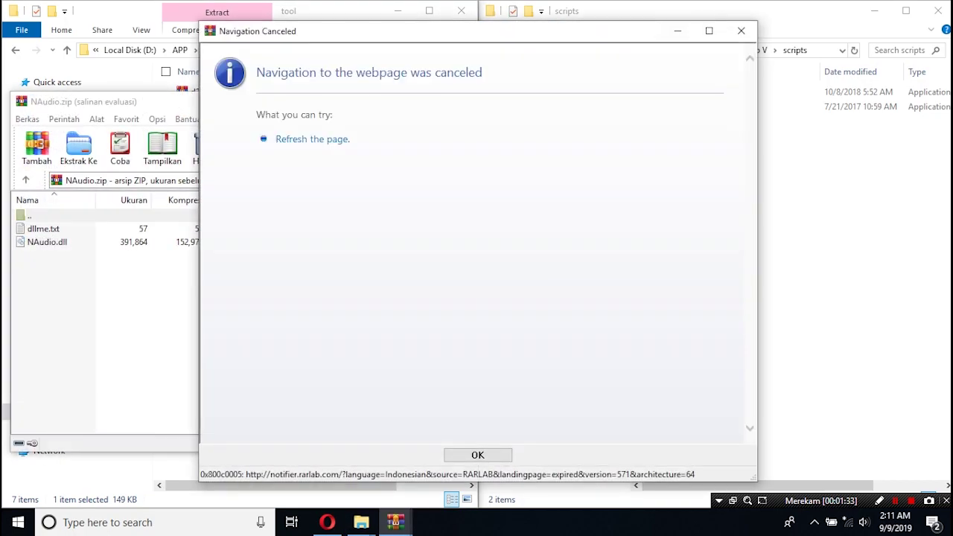
{"action": "left_click", "coordinate": [741, 30]}
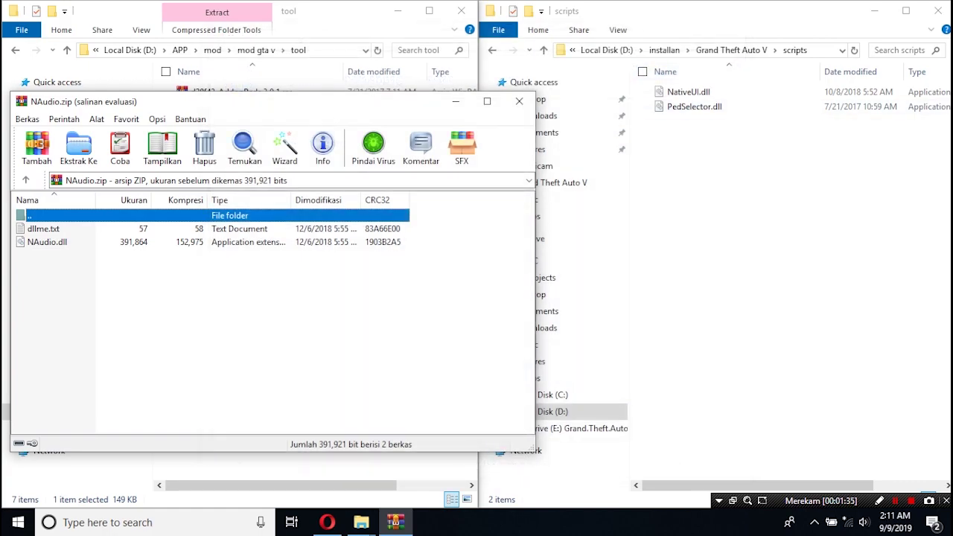
{"action": "left_click", "coordinate": [47, 241]}
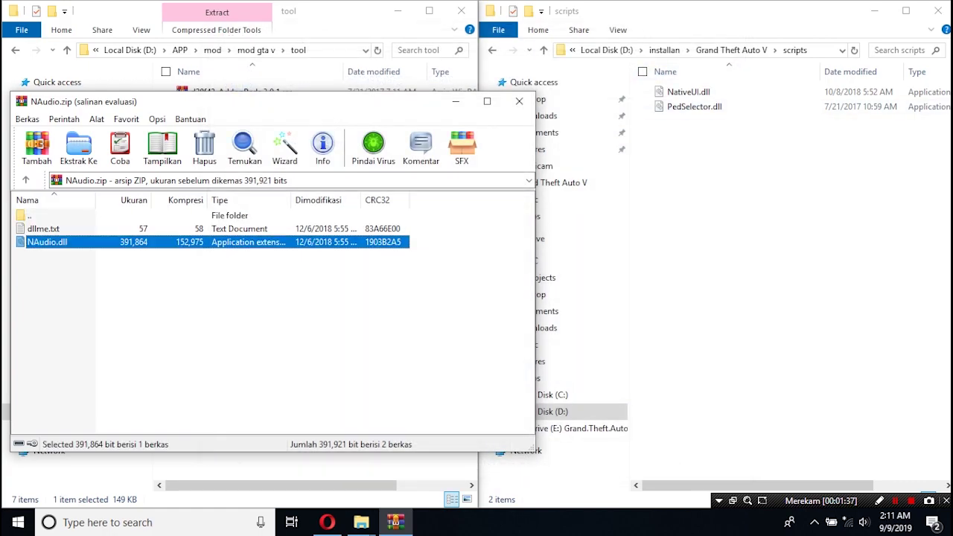
{"action": "left_click_drag", "start_coordinate": [48, 242], "coordinate": [733, 223]}
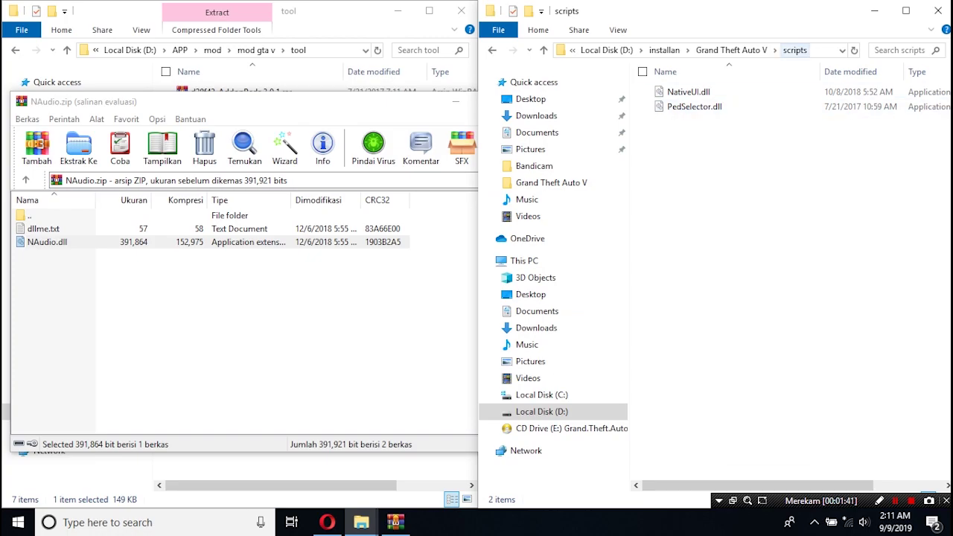
{"action": "key", "text": "ctrl+v"}
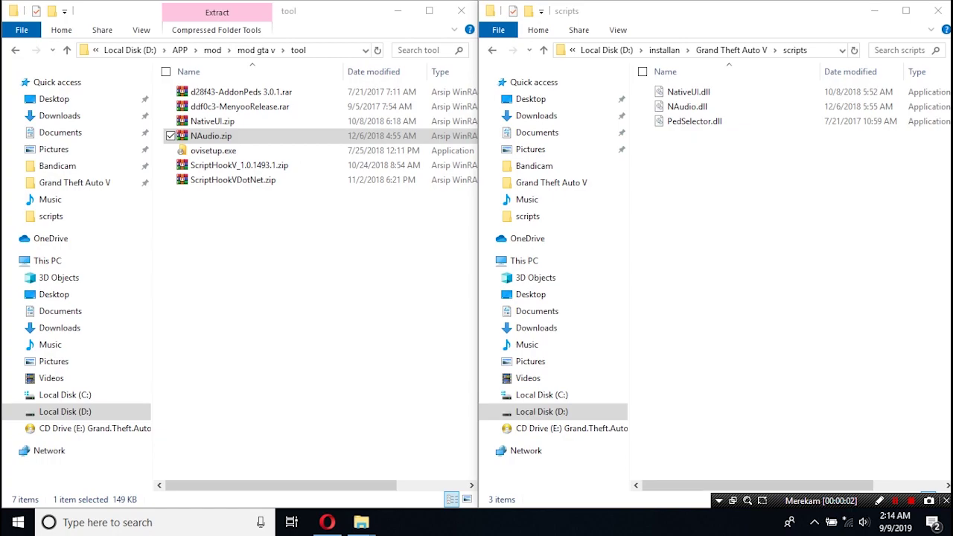
Copy update.rpf from the game's update folder into the update folder inside mods.
{"action": "left_click", "coordinate": [752, 261]}
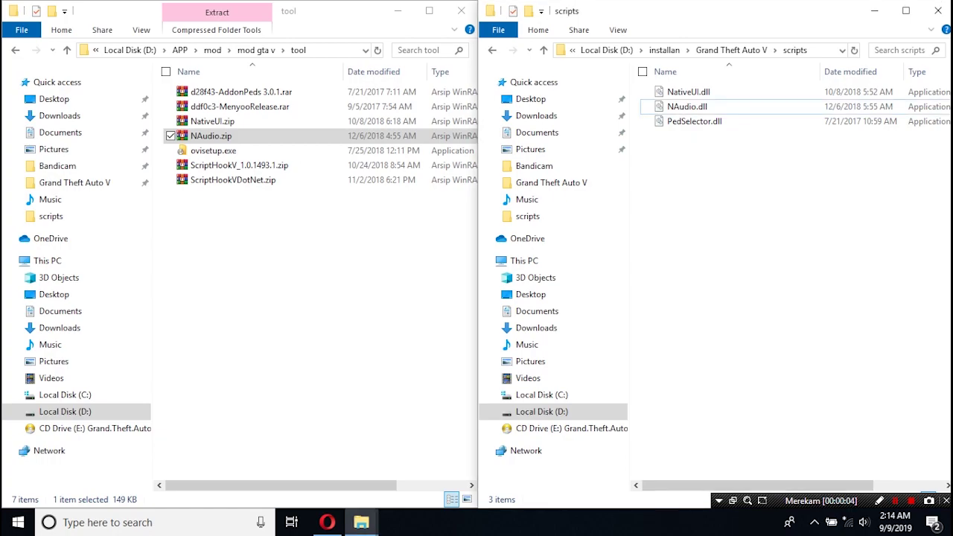
{"action": "key", "text": "alt+Up"}
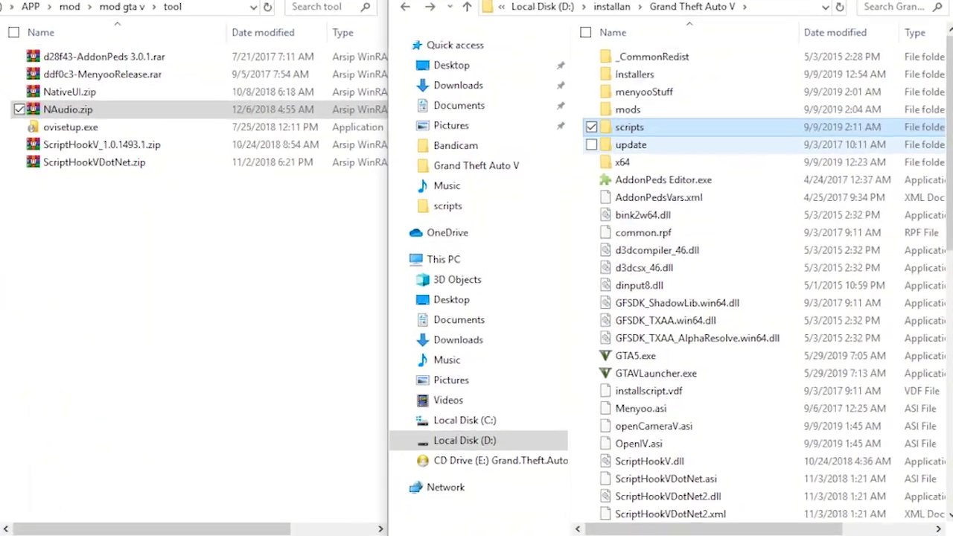
{"action": "double_click", "coordinate": [680, 165]}
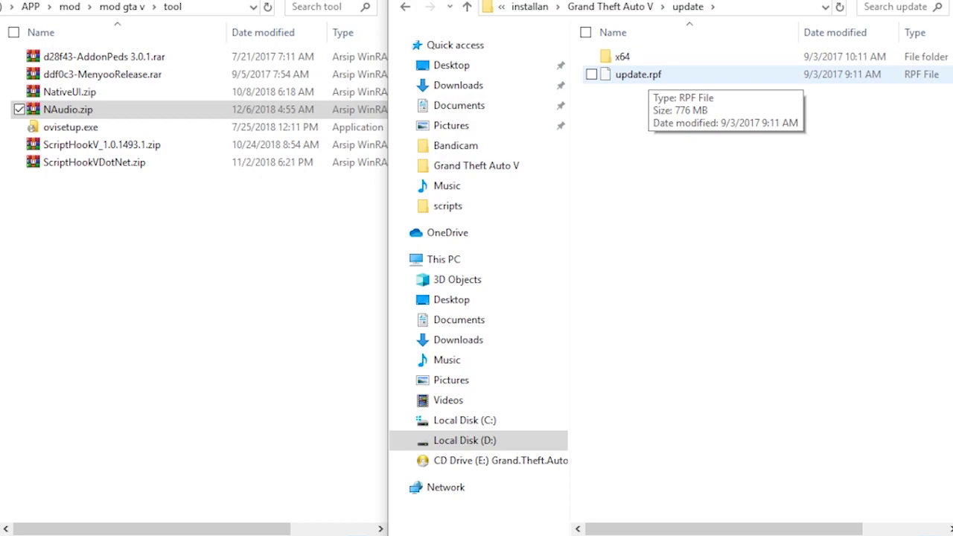
{"action": "left_click", "coordinate": [648, 75]}
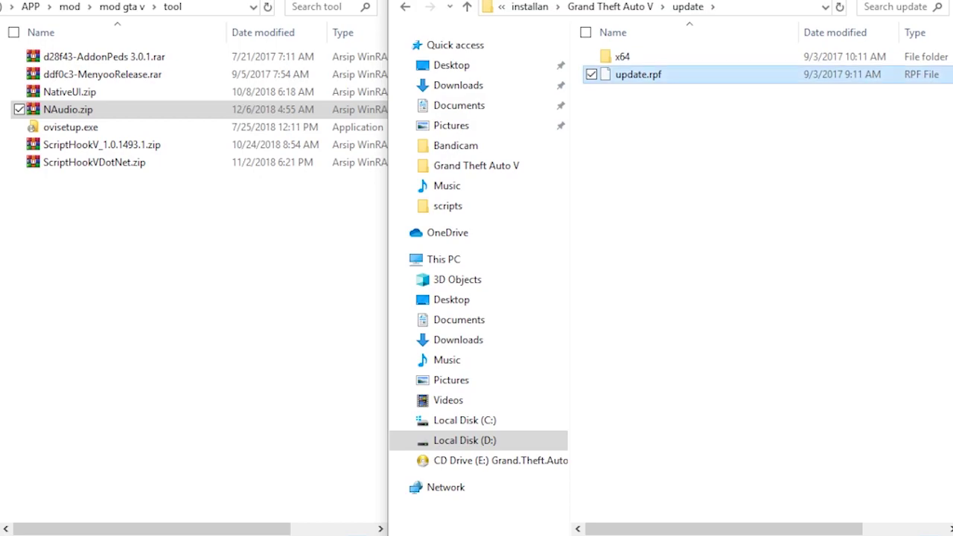
{"action": "left_click", "coordinate": [715, 186]}
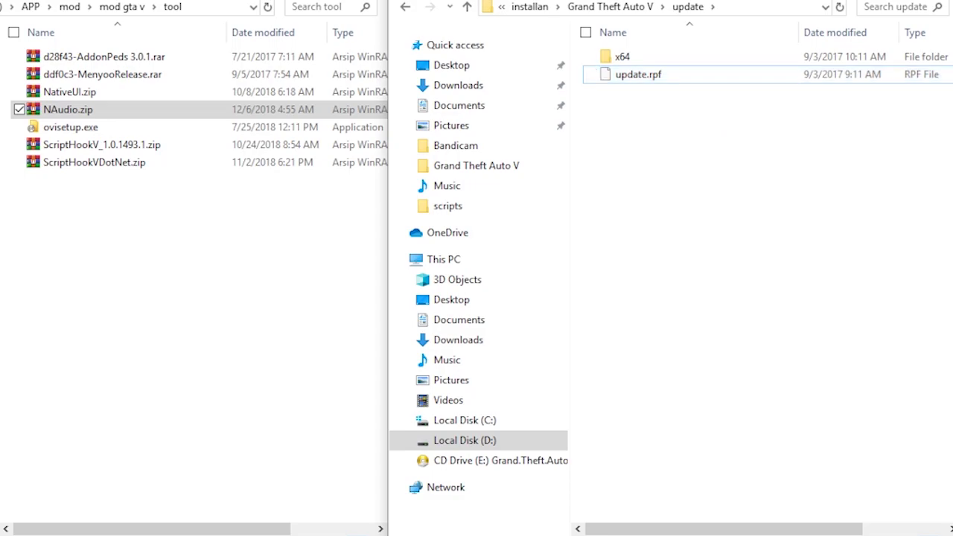
{"action": "key", "text": "BackSpace"}
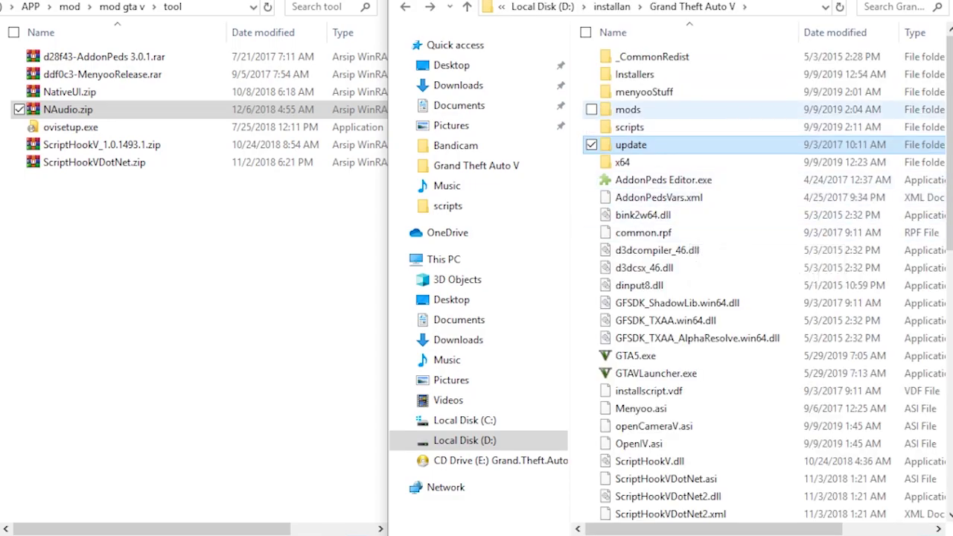
{"action": "double_click", "coordinate": [628, 110]}
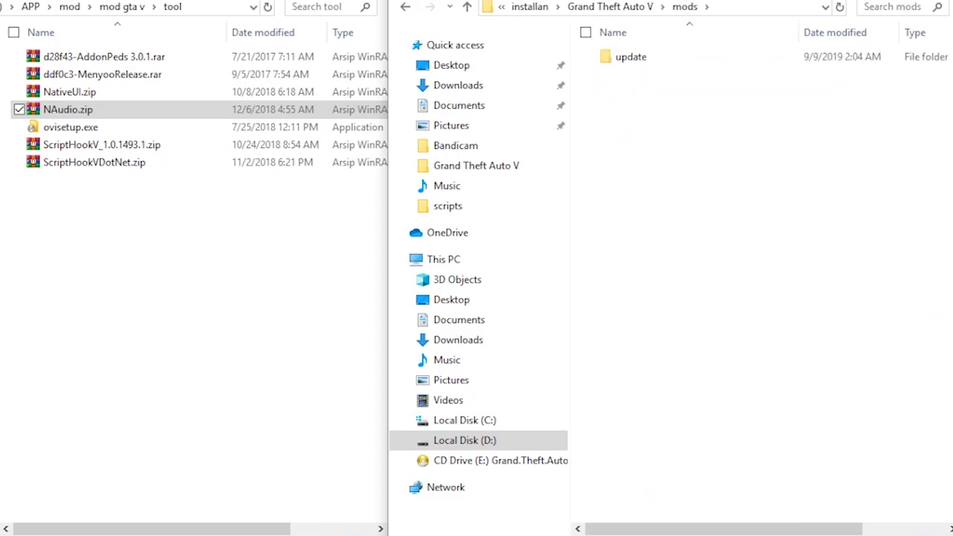
{"action": "double_click", "coordinate": [631, 56]}
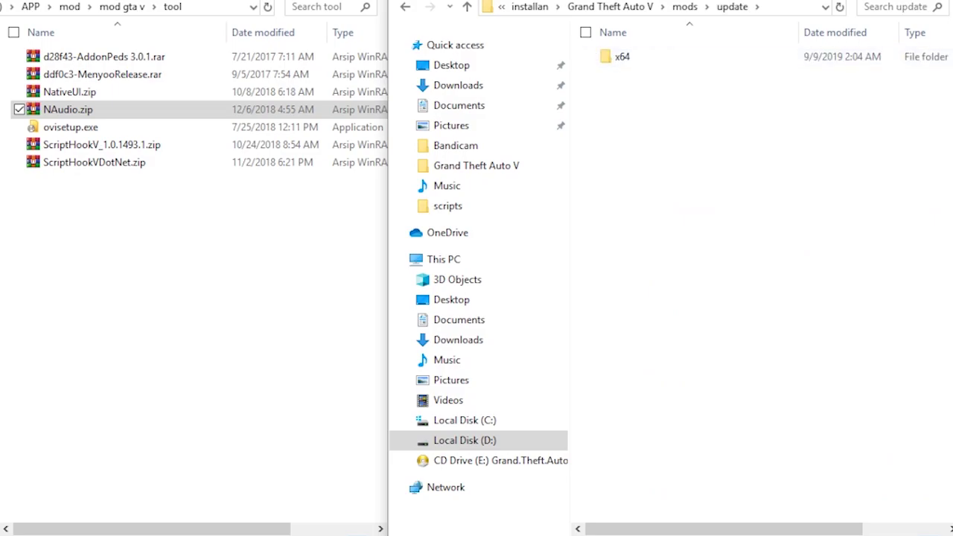
{"action": "key", "text": "ctrl+v"}
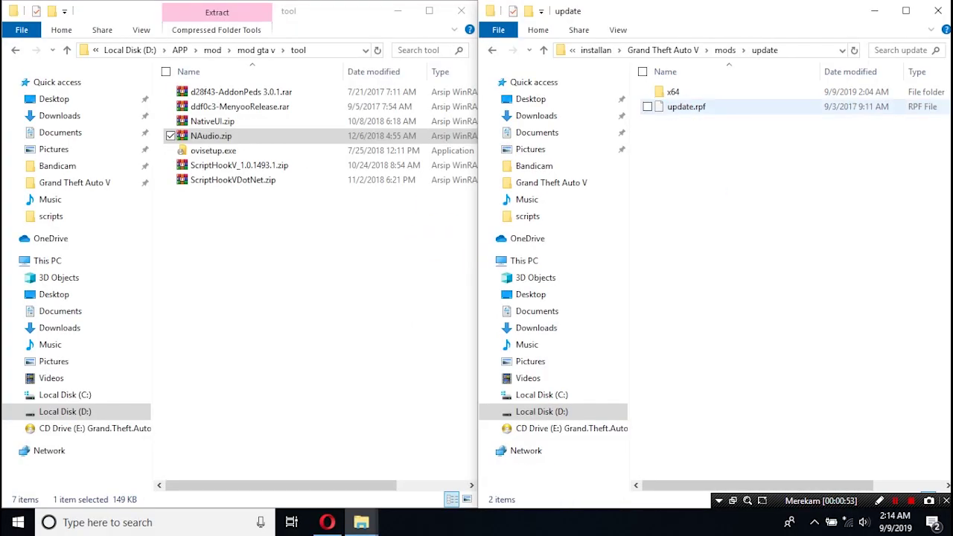
Compare the contents of the game's update folder with those of the update folder inside mods.
{"action": "key", "text": "BackSpace"}
{"action": "key", "text": "BackSpace"}
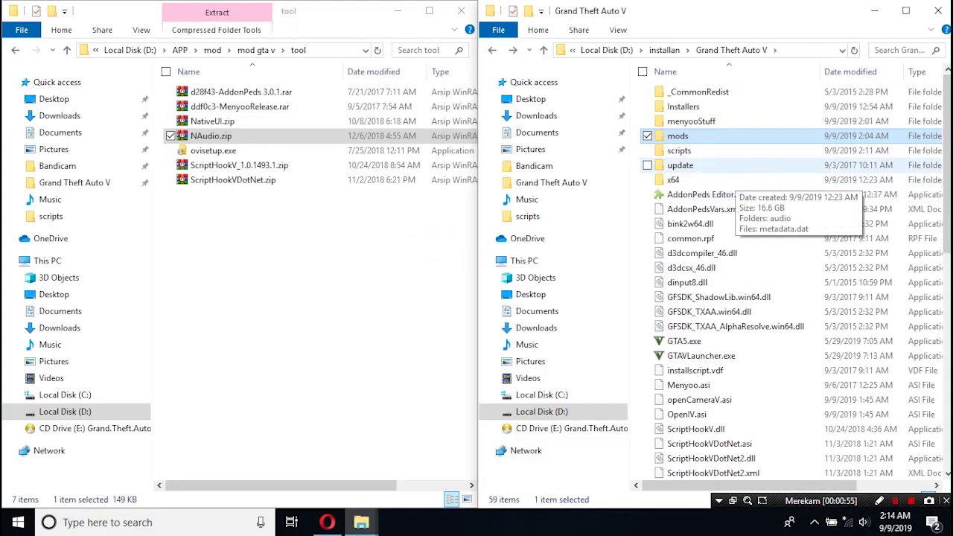
{"action": "double_click", "coordinate": [714, 165]}
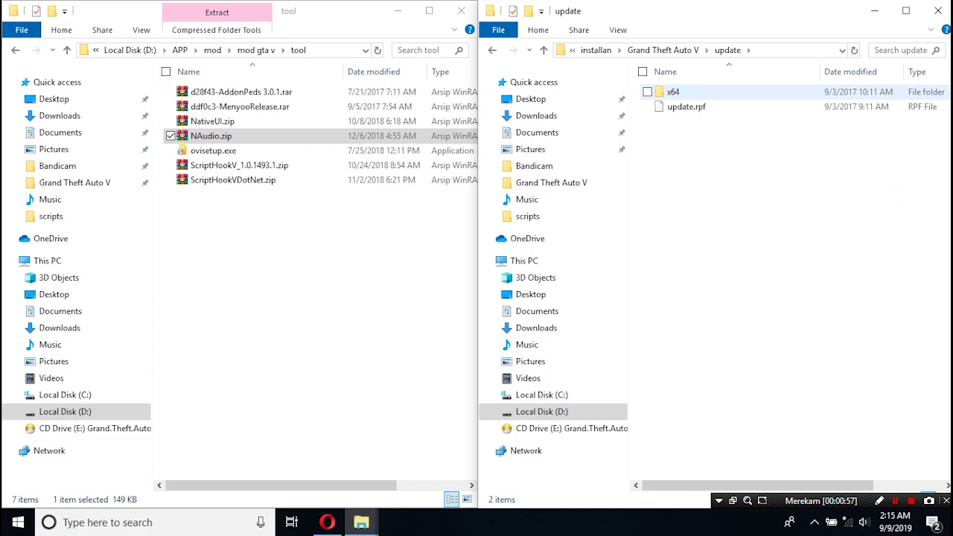
{"action": "key", "text": "BackSpace"}
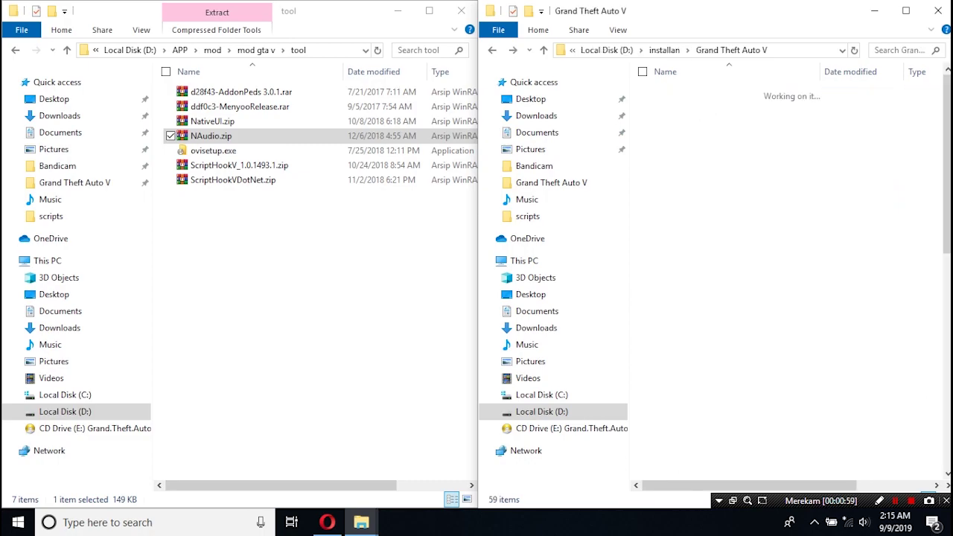
{"action": "double_click", "coordinate": [679, 136]}
{"action": "double_click", "coordinate": [680, 92]}
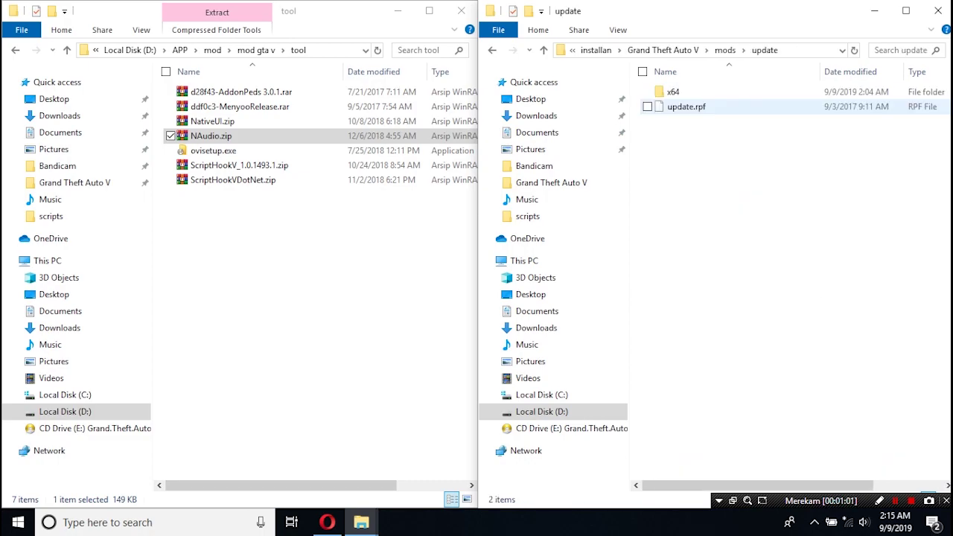
{"action": "key", "text": "F5"}
{"action": "key", "text": "BackSpace"}
{"action": "key", "text": "BackSpace"}
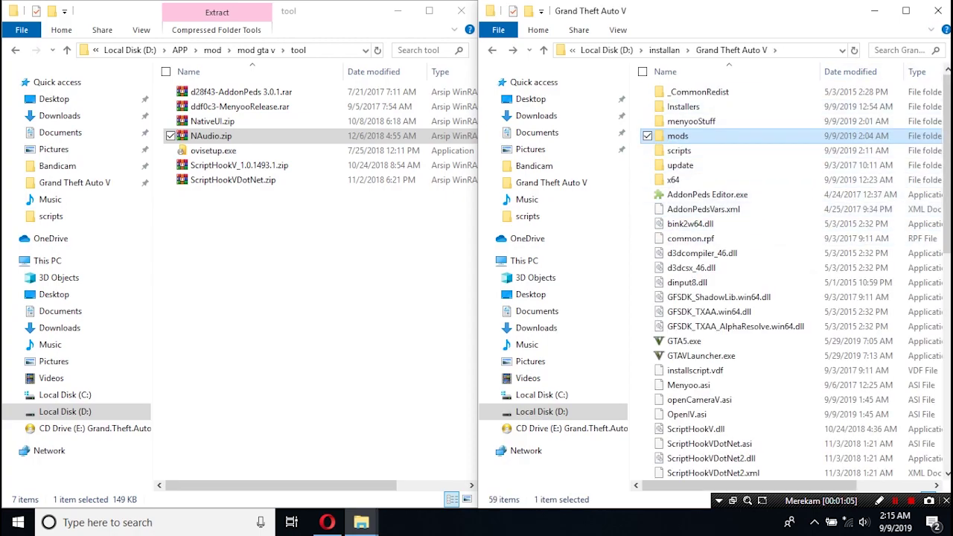
Minimize both File Explorer windows and refresh the desktop.
{"action": "left_click", "coordinate": [874, 10]}
{"action": "left_click", "coordinate": [397, 11]}
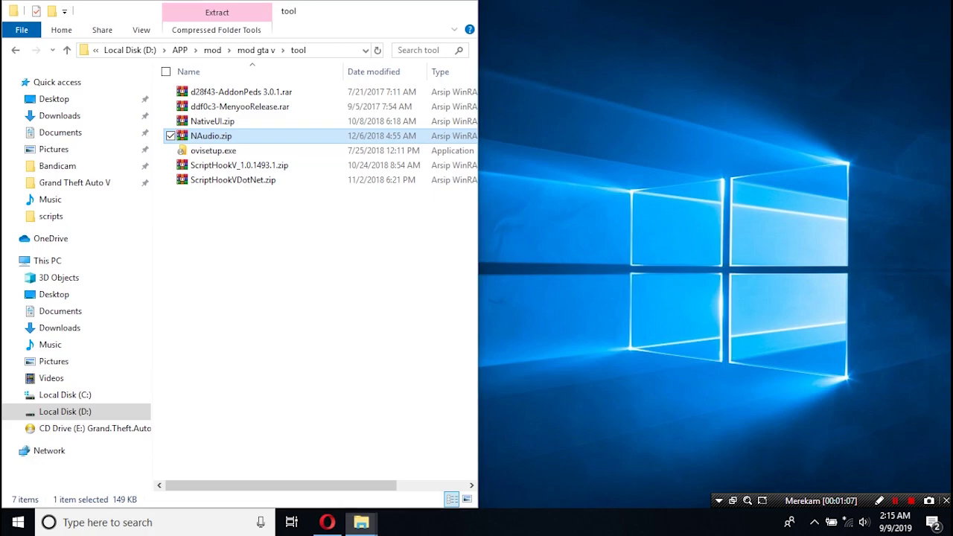
{"action": "key", "text": "super+d"}
{"action": "right_click", "coordinate": [405, 71]}
{"action": "left_click", "coordinate": [431, 112]}
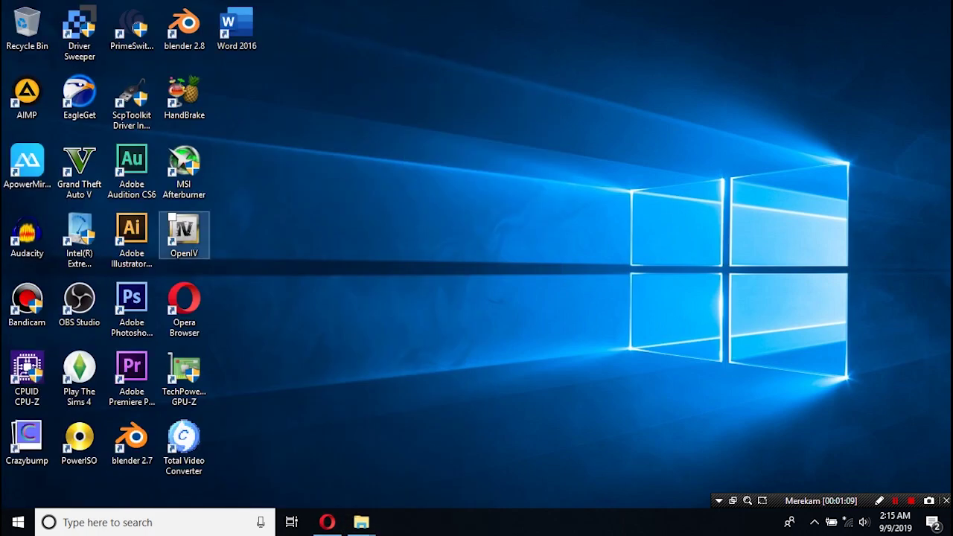
Launch OpenIV for the Windows version of Grand Theft Auto V and turn on edit mode.
{"action": "double_click", "coordinate": [184, 233]}
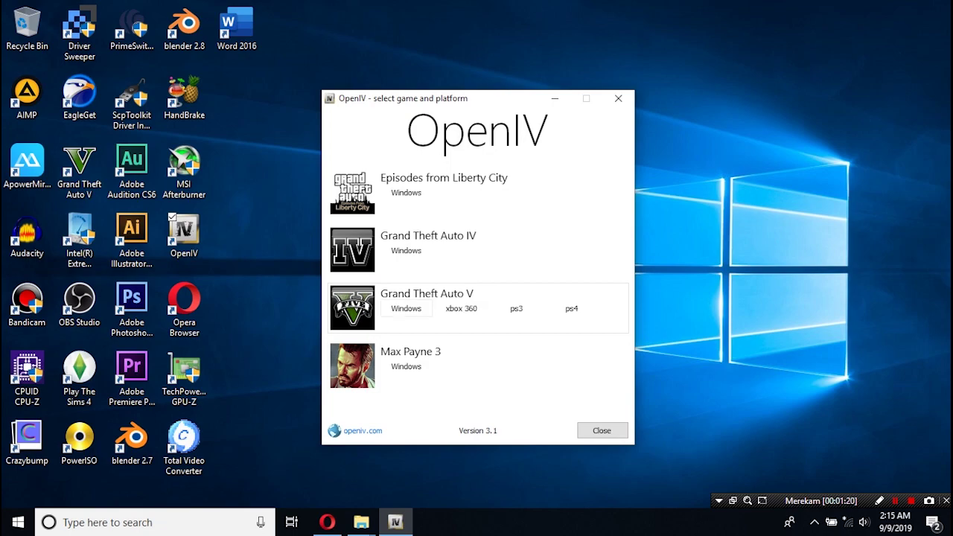
{"action": "left_click", "coordinate": [405, 308]}
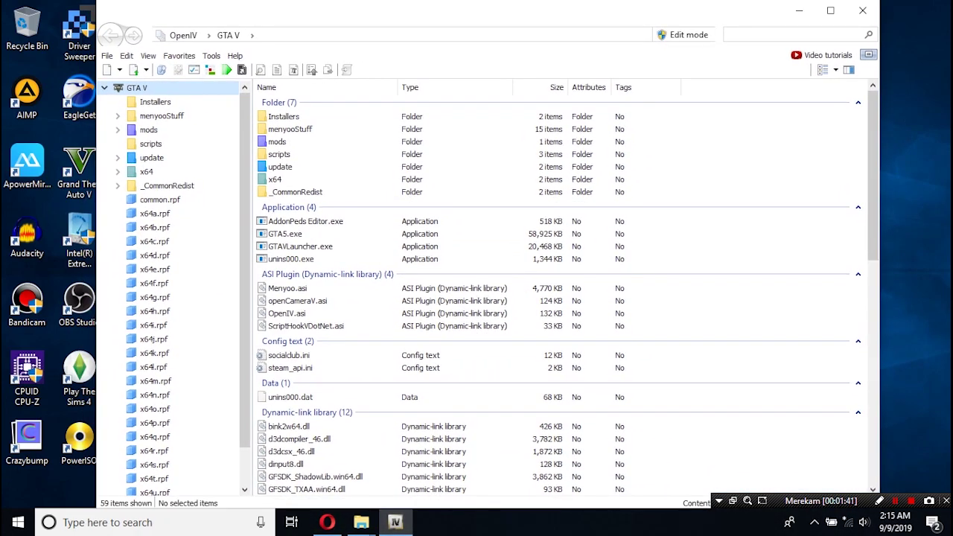
{"action": "left_click", "coordinate": [682, 35]}
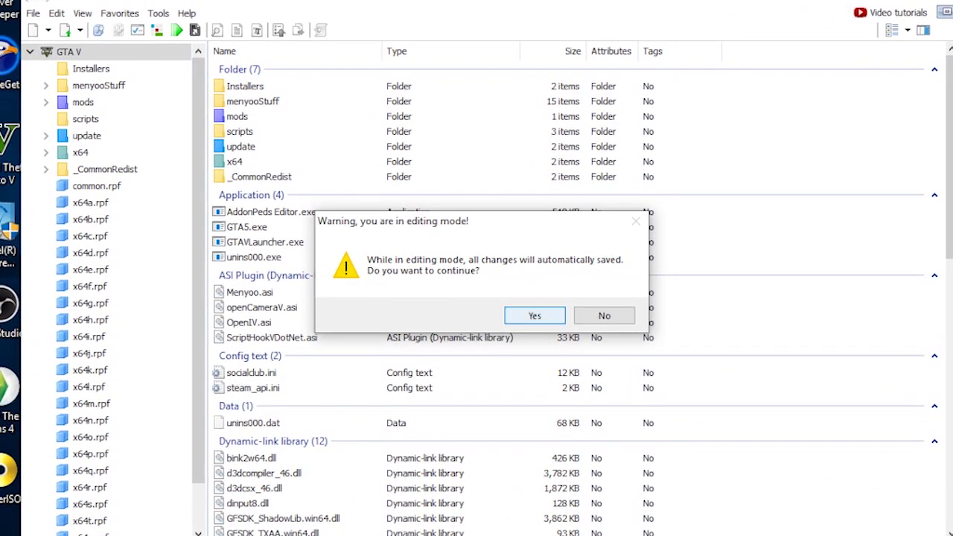
{"action": "left_click", "coordinate": [534, 319]}
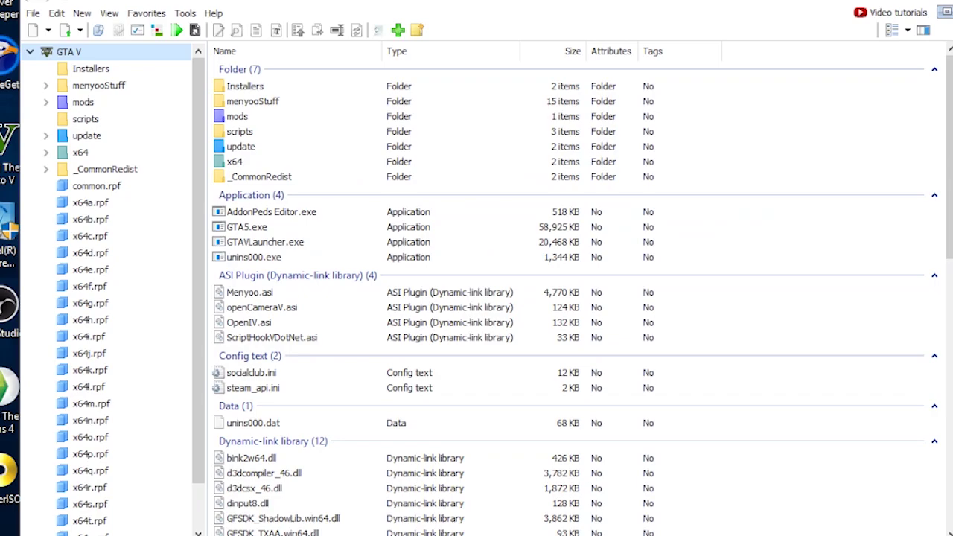
Go to the common\data folder within update.rpf in the mods\update folder.
{"action": "left_click", "coordinate": [82, 102]}
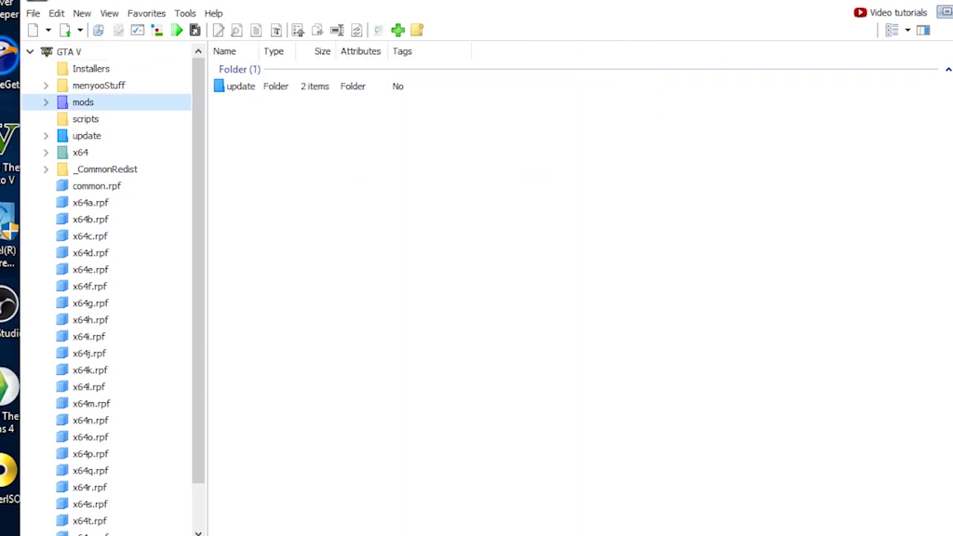
{"action": "double_click", "coordinate": [241, 87]}
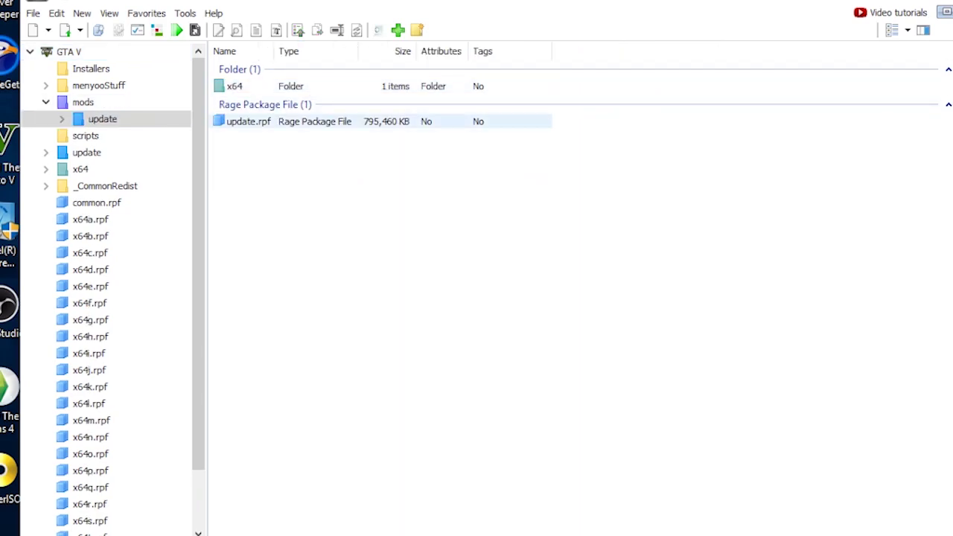
{"action": "left_click", "coordinate": [247, 122]}
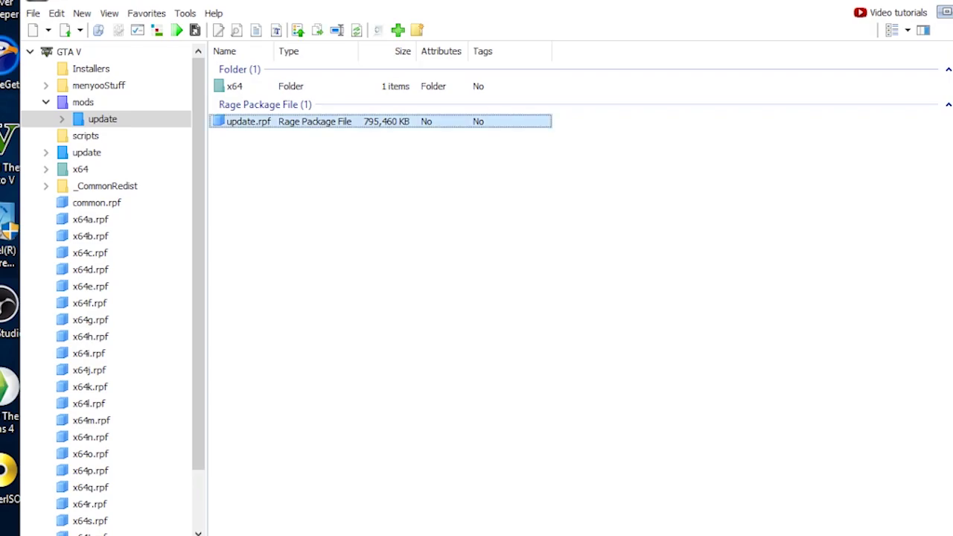
{"action": "double_click", "coordinate": [248, 122]}
{"action": "double_click", "coordinate": [243, 86]}
{"action": "double_click", "coordinate": [237, 86]}
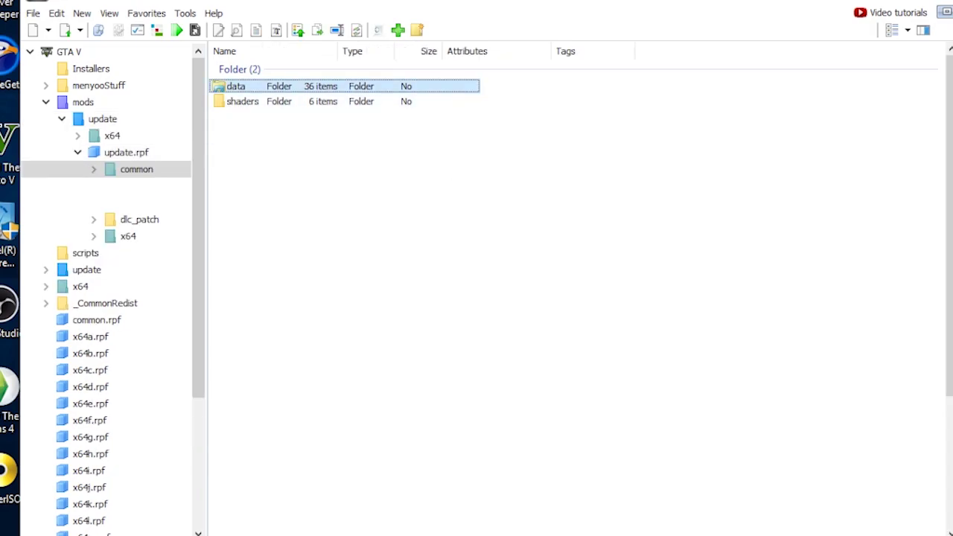
{"action": "key", "text": "Return"}
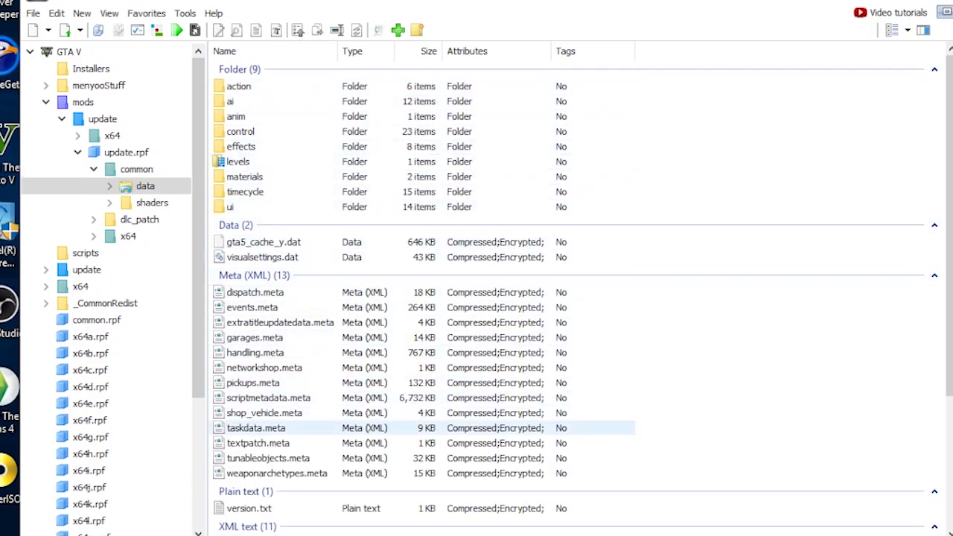
Open dlclist.xml from the data folder for editing in the text editor.
{"action": "left_click", "coordinate": [256, 428]}
{"action": "scroll", "coordinate": [256, 426], "scroll_direction": "down", "scroll_amount": 2}
{"action": "scroll", "coordinate": [256, 419], "scroll_direction": "down", "scroll_amount": 2}
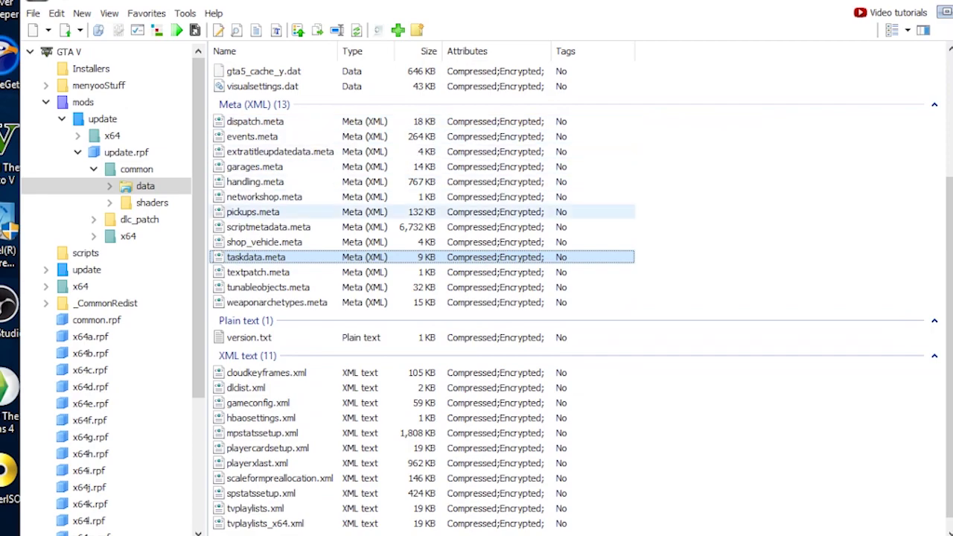
{"action": "left_click", "coordinate": [247, 388]}
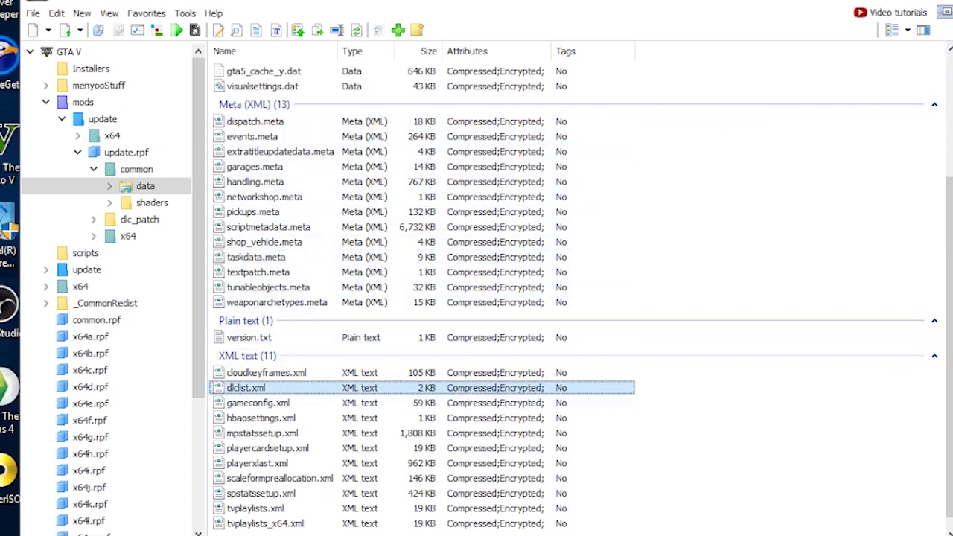
{"action": "right_click", "coordinate": [252, 387]}
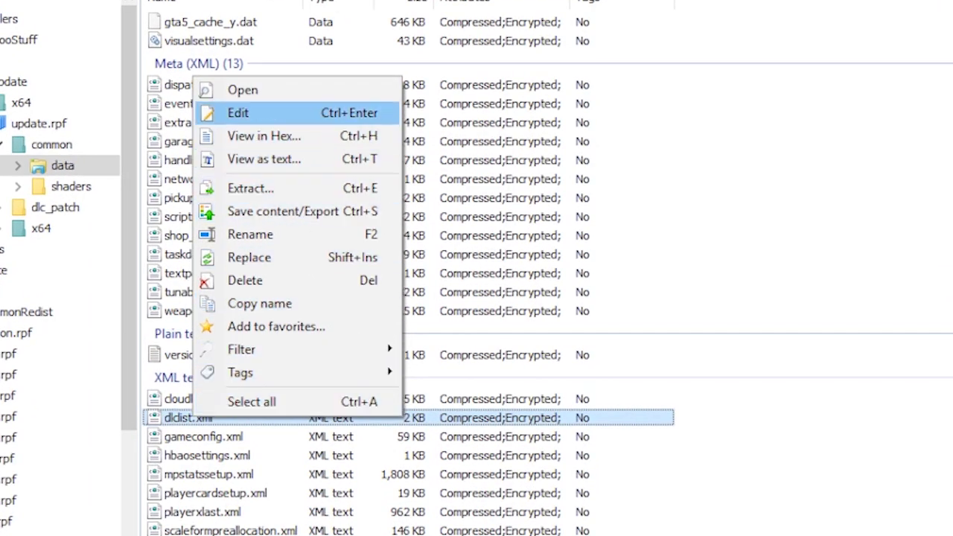
{"action": "left_click", "coordinate": [238, 112]}
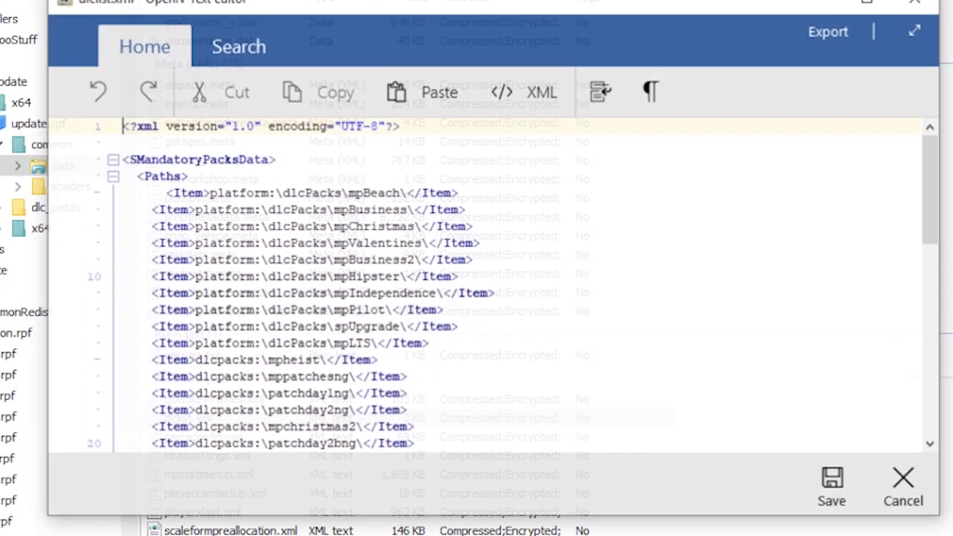
Duplicate the final patchday16ng Item line onto a new line directly below it in dlclist.xml.
{"action": "left_click_drag", "start_coordinate": [931, 189], "coordinate": [931, 381]}
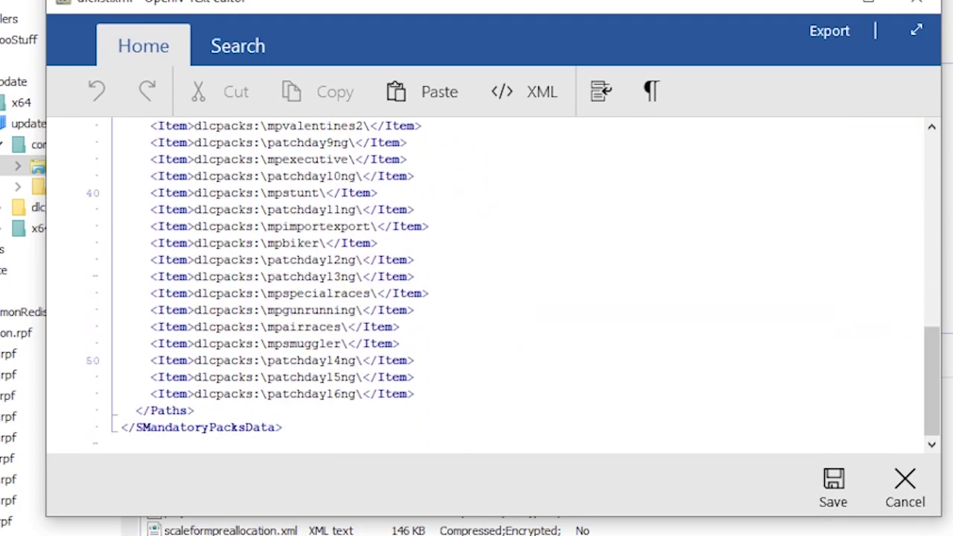
{"action": "left_click", "coordinate": [415, 394]}
{"action": "left_click_drag", "start_coordinate": [415, 393], "coordinate": [151, 394]}
{"action": "key", "text": "ctrl+c"}
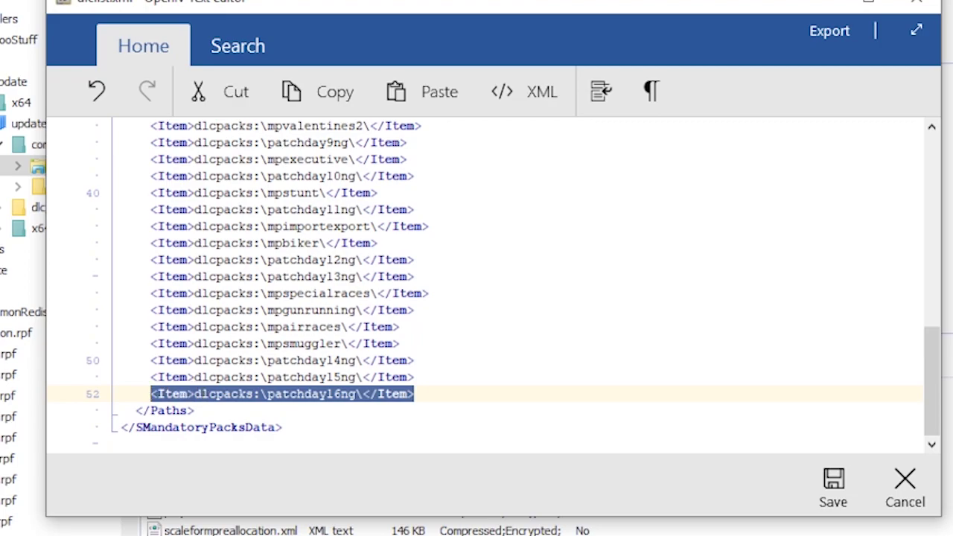
{"action": "left_click", "coordinate": [436, 393]}
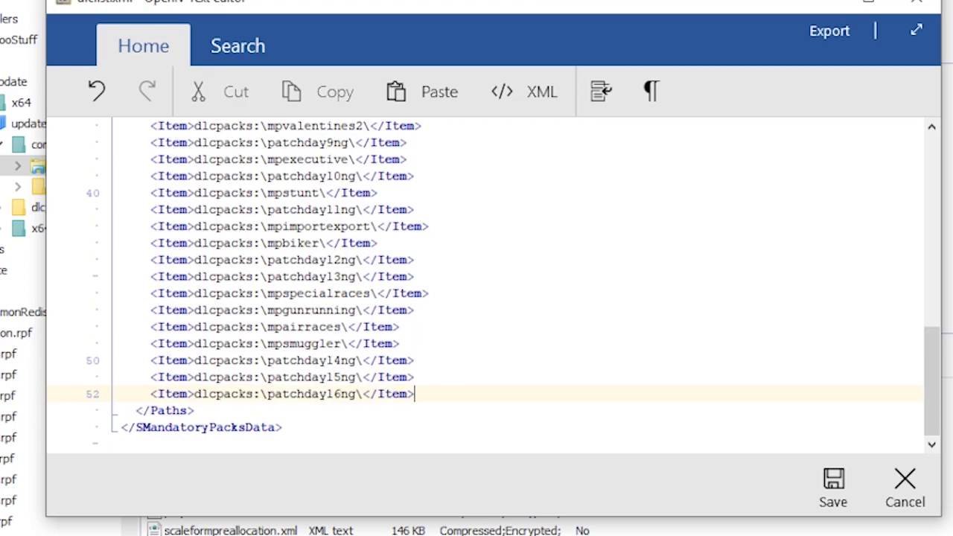
{"action": "key", "text": "Return"}
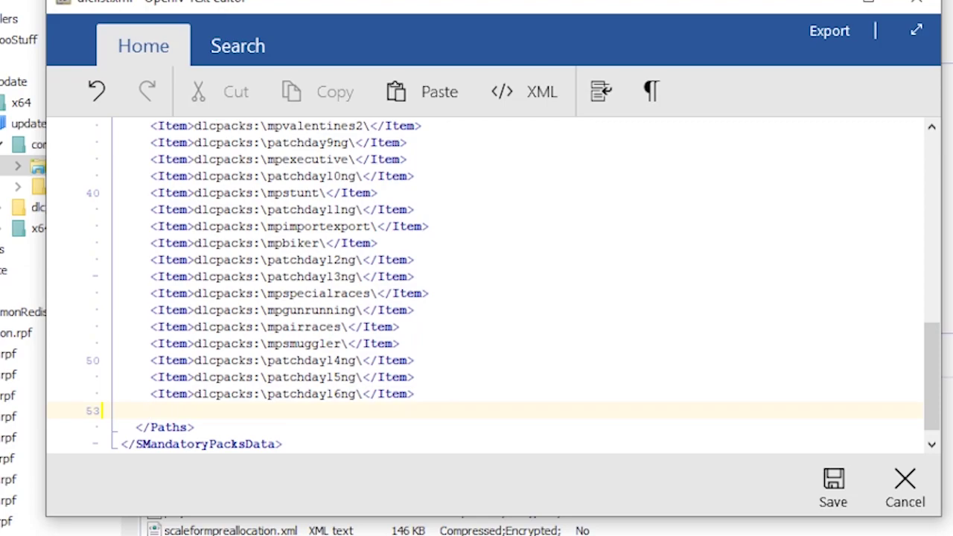
{"action": "key", "text": "ctrl+v"}
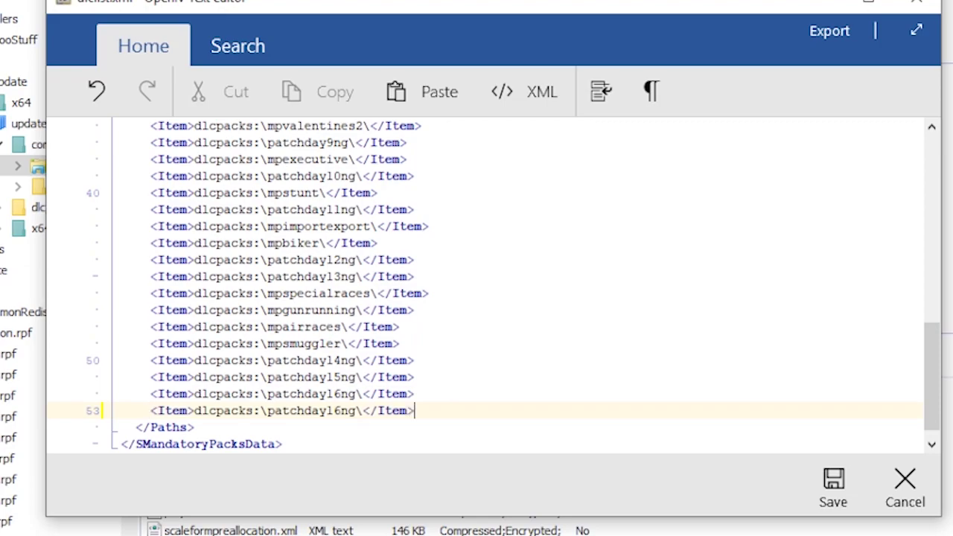
Change the duplicated last Item line to dlcpacks:\addonpeds\ and save dlclist.xml.
{"action": "left_click", "coordinate": [356, 411]}
{"action": "key", "text": "BackSpace"}
{"action": "key", "text": "BackSpace"}
{"action": "key", "text": "BackSpace"}
{"action": "key", "text": "BackSpace"}
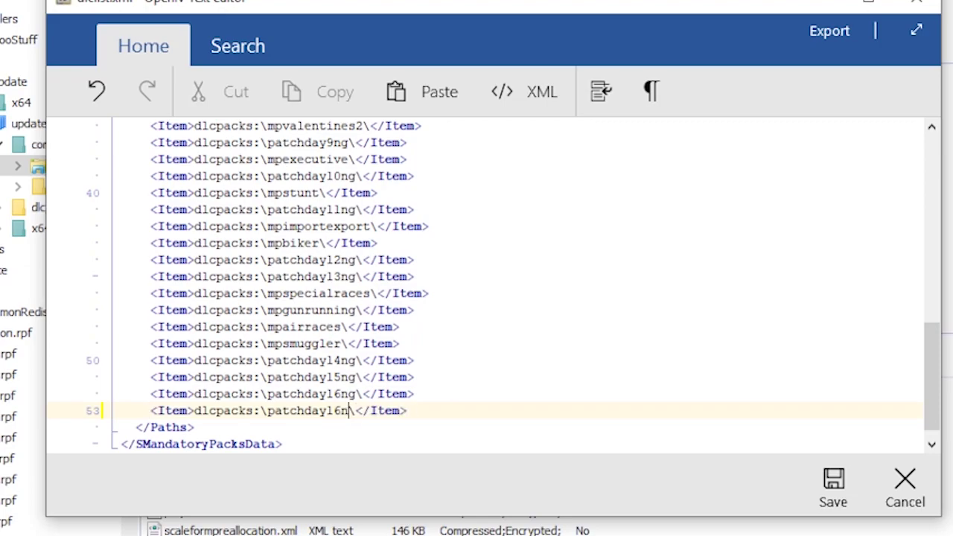
{"action": "key", "text": "BackSpace"}
{"action": "key", "text": "BackSpace"}
{"action": "key", "text": "BackSpace"}
{"action": "key", "text": "BackSpace"}
{"action": "key", "text": "BackSpace"}
{"action": "key", "text": "BackSpace"}
{"action": "key", "text": "BackSpace"}
{"action": "key", "text": "BackSpace"}
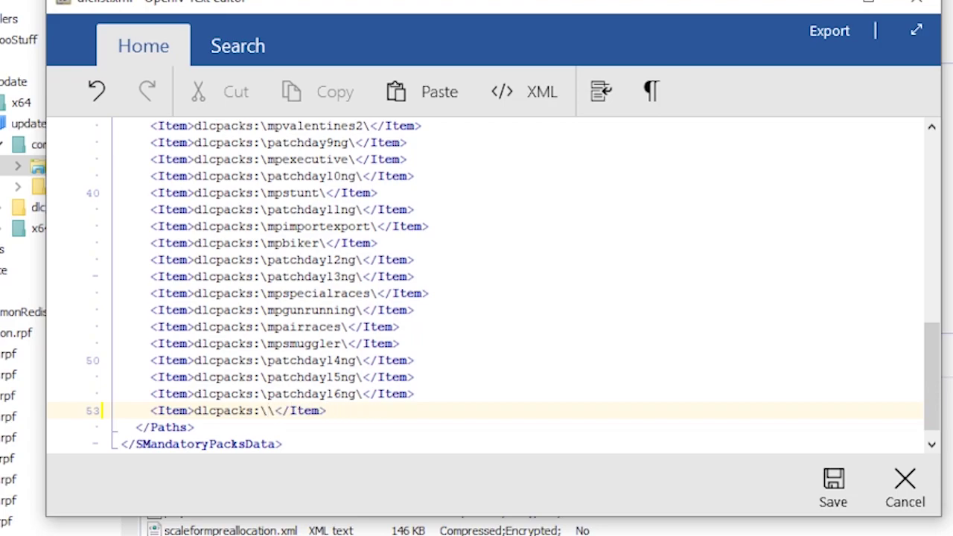
{"action": "type", "text": "addonpe\\"}
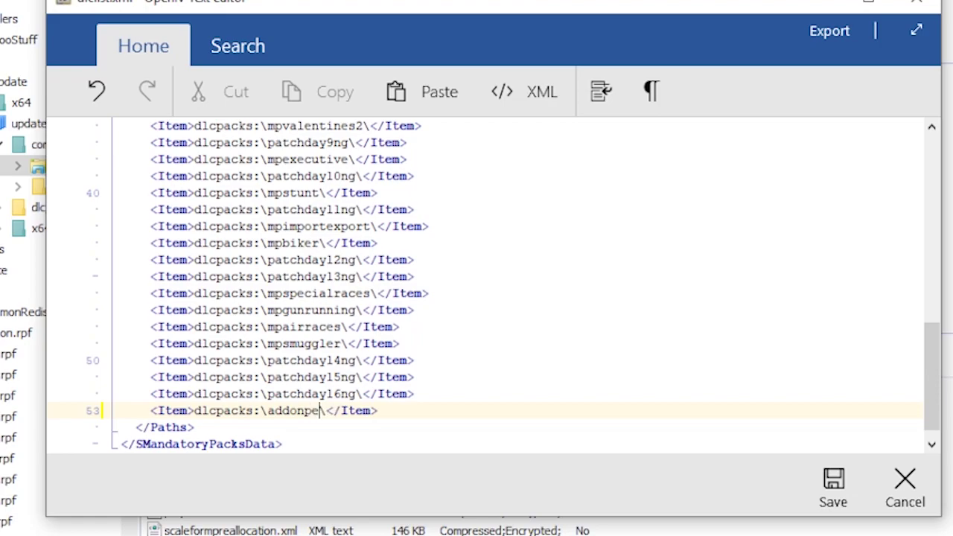
{"action": "type", "text": "ds"}
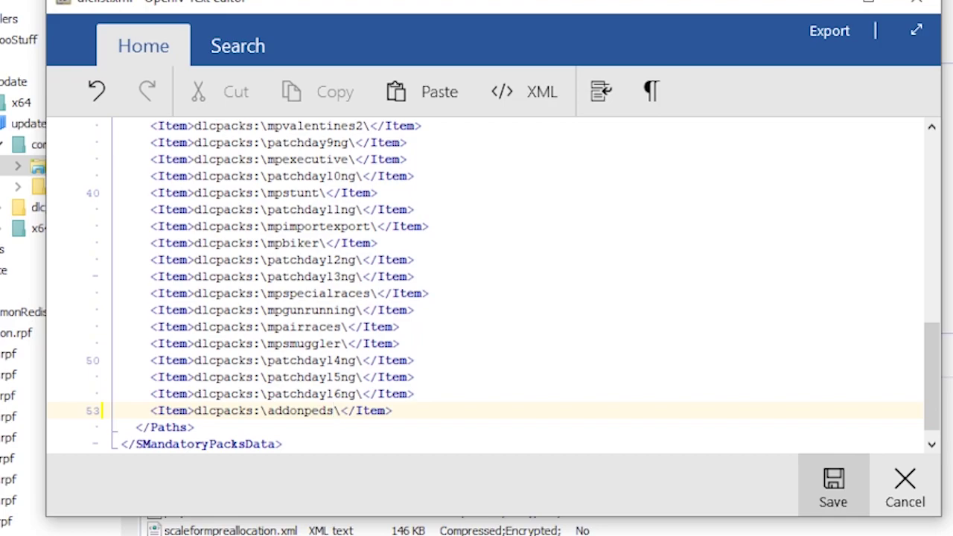
{"action": "left_click", "coordinate": [833, 488]}
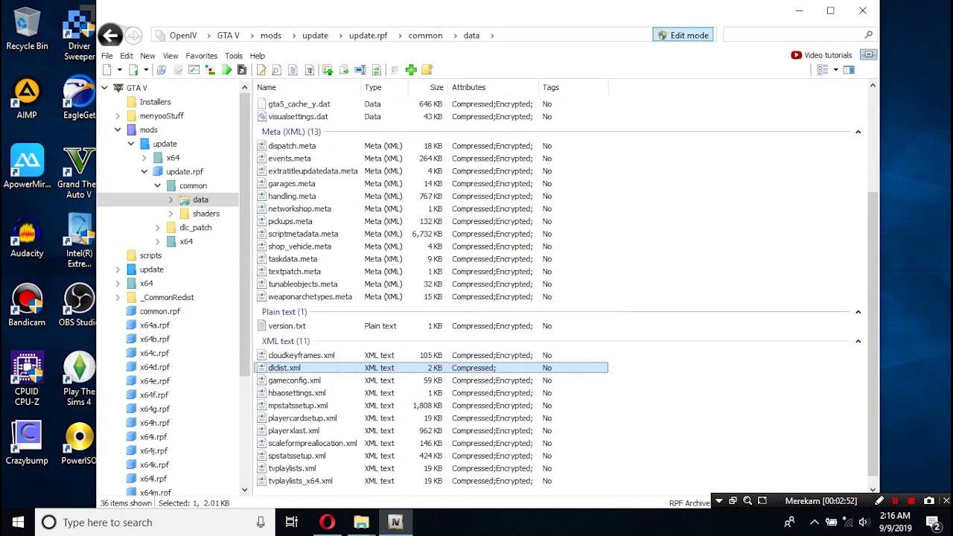
Turn off edit mode in OpenIV, minimize it and switch to the File Explorer windows.
{"action": "left_click", "coordinate": [682, 35]}
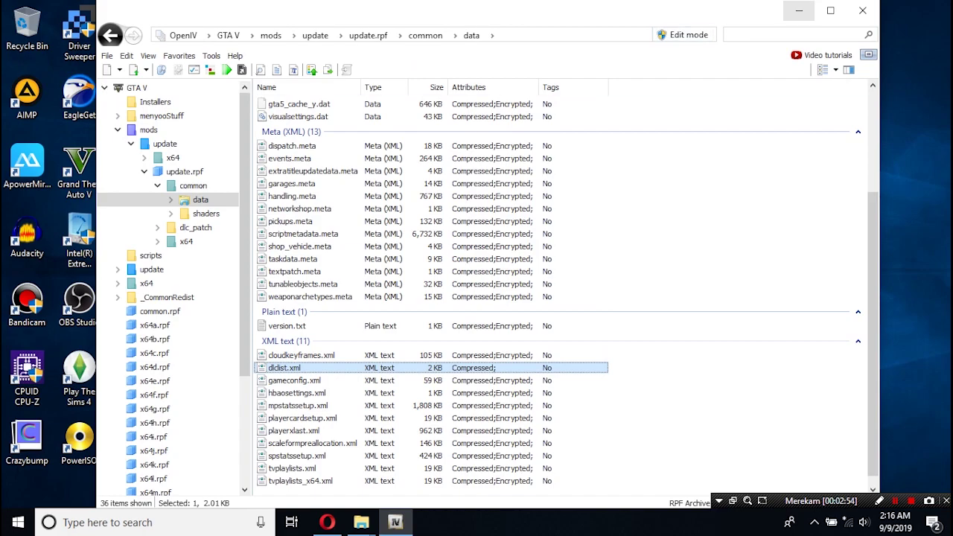
{"action": "left_click", "coordinate": [798, 10]}
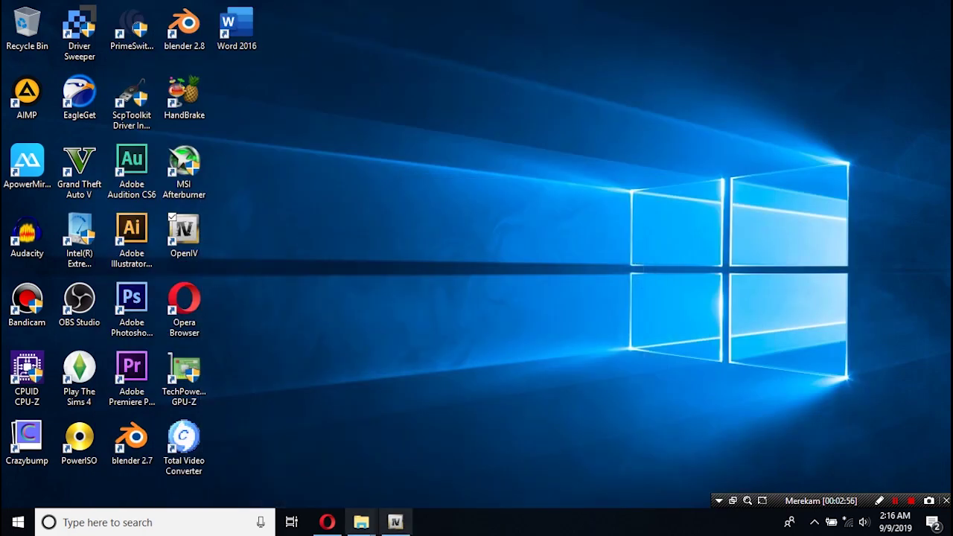
{"action": "mouse_move", "coordinate": [361, 522]}
{"action": "left_click", "coordinate": [315, 439]}
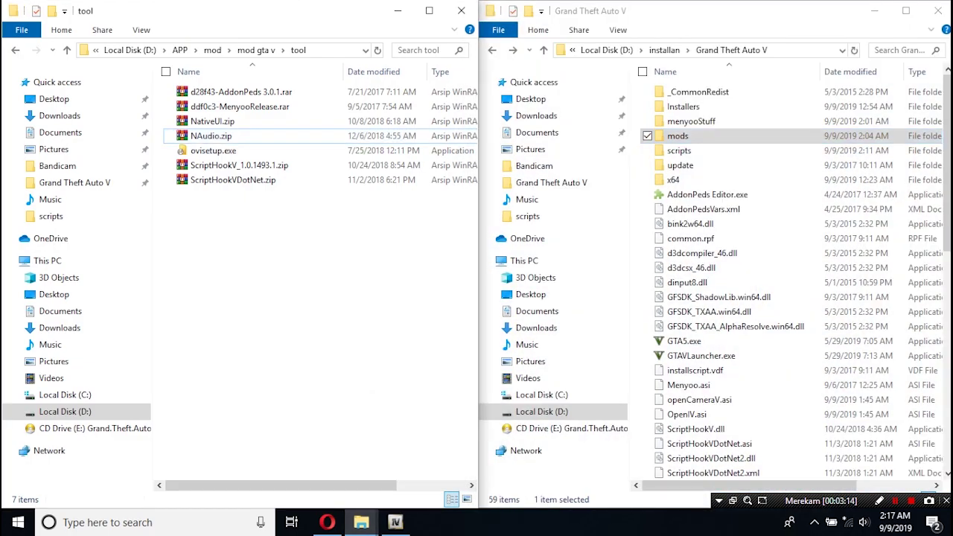
Open 660e61-Ada_Casual_V_v1.1.zip from the mod skin folder in WinRAR and dismiss the web notice.
{"action": "key", "text": "alt+Left"}
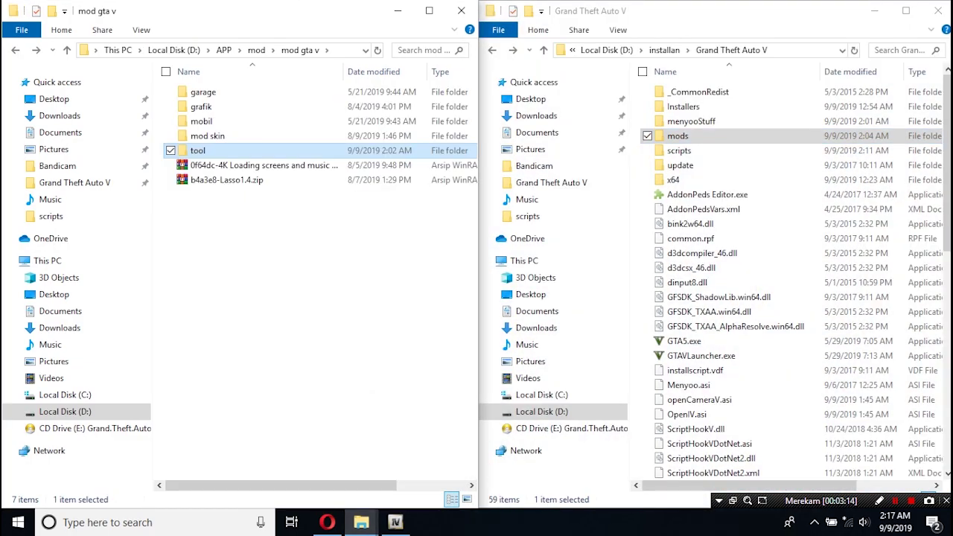
{"action": "double_click", "coordinate": [207, 135]}
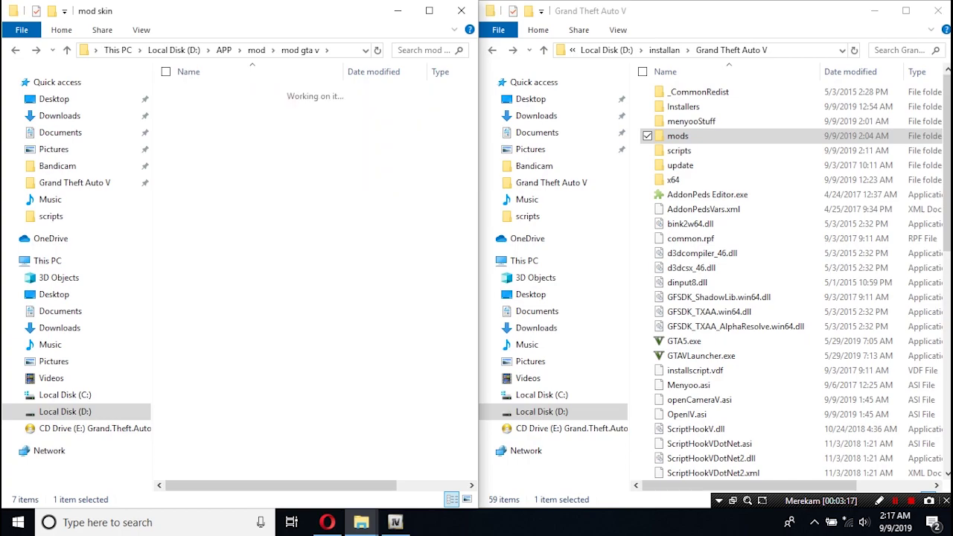
{"action": "double_click", "coordinate": [246, 106]}
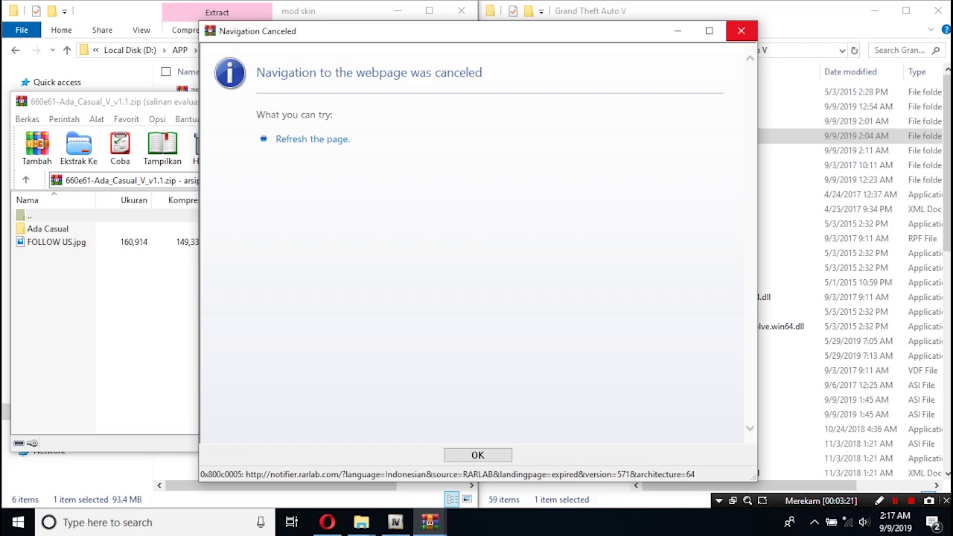
{"action": "left_click", "coordinate": [741, 30]}
{"action": "left_click_drag", "start_coordinate": [171, 101], "coordinate": [298, 88]}
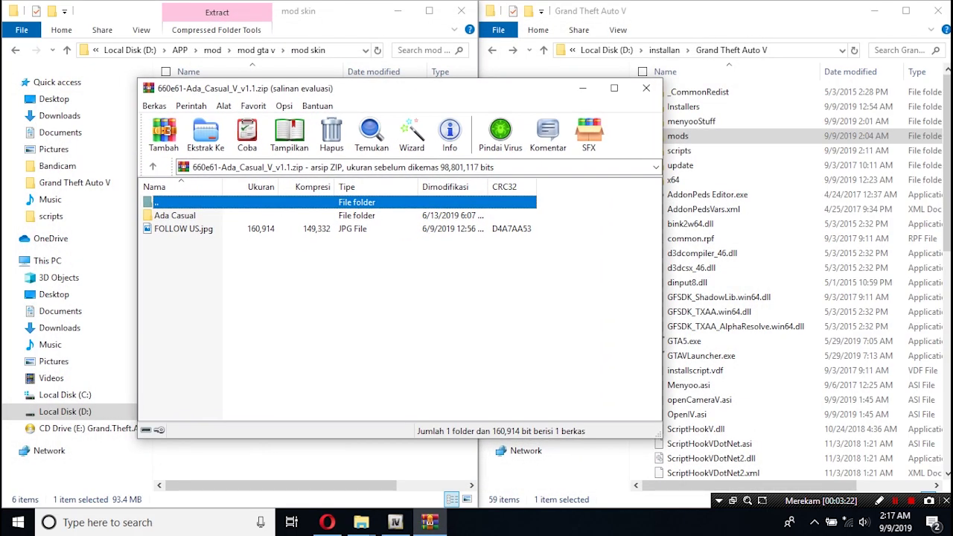
Switch to the Opera browser and view the Ada Wong Custom Casual [Add-On Ped | Replace] mod page.
{"action": "left_click", "coordinate": [328, 522]}
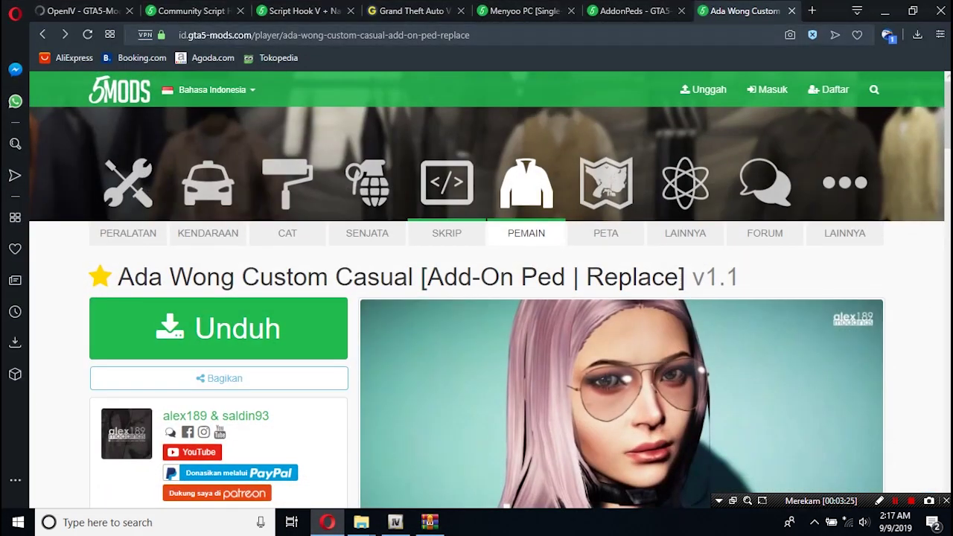
{"action": "left_click_drag", "start_coordinate": [148, 277], "coordinate": [664, 277]}
{"action": "left_click", "coordinate": [670, 277]}
{"action": "mouse_move", "coordinate": [948, 115]}
{"action": "left_mouse_down"}
{"action": "mouse_move", "coordinate": [948, 244]}
{"action": "mouse_move", "coordinate": [948, 115]}
{"action": "left_mouse_up"}
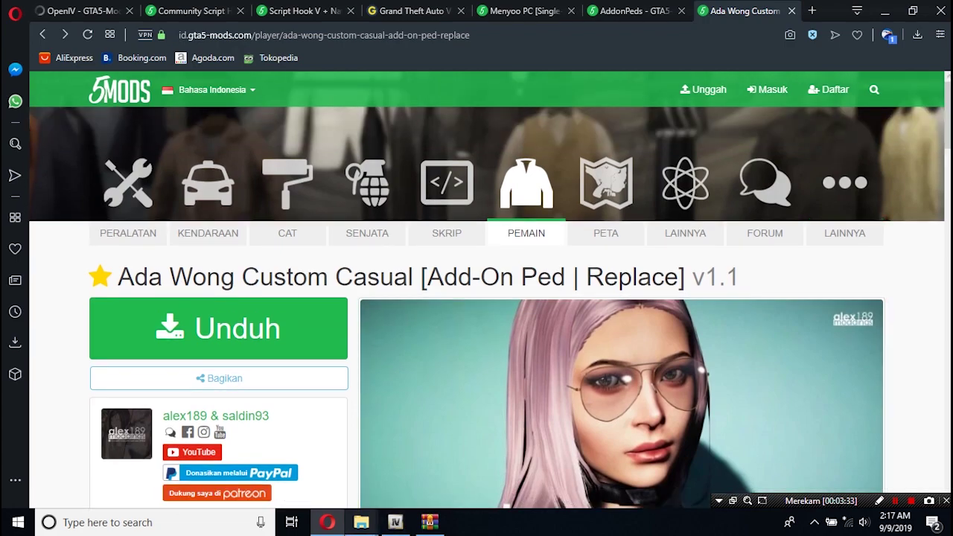
Return to the File Explorer windows and bring the Ada_Casual archive in WinRAR to the front.
{"action": "left_click", "coordinate": [361, 523]}
{"action": "left_click", "coordinate": [318, 457]}
{"action": "left_click", "coordinate": [361, 522]}
{"action": "left_click", "coordinate": [404, 457]}
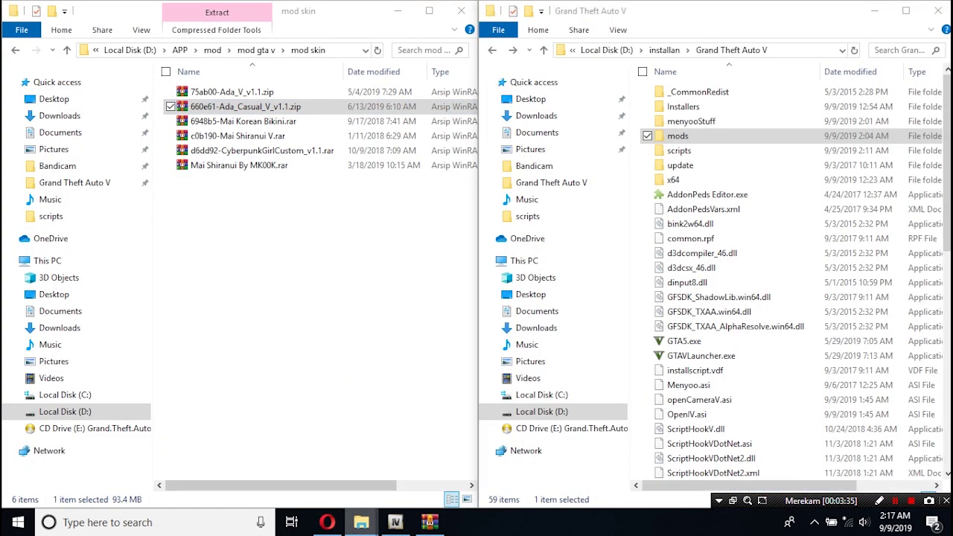
{"action": "left_click", "coordinate": [429, 522]}
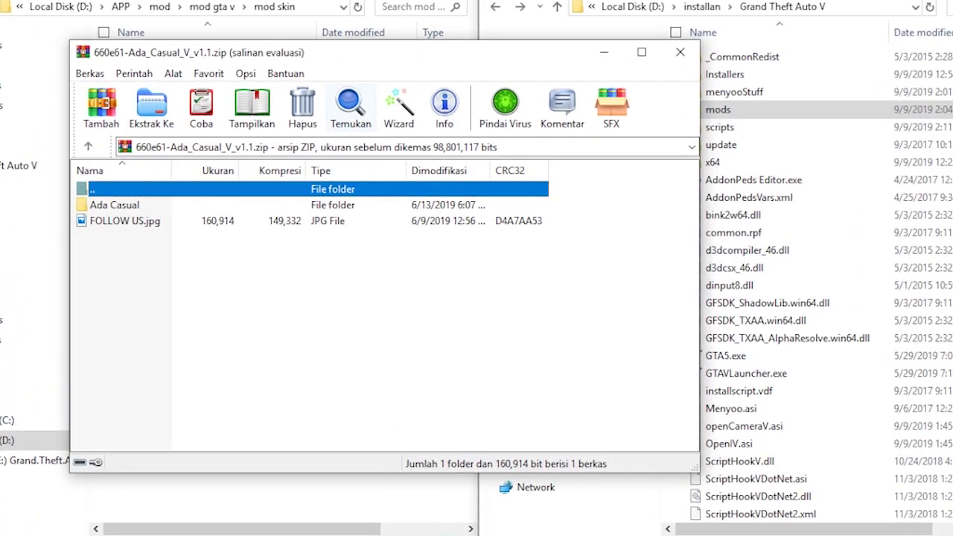
{"action": "left_click_drag", "start_coordinate": [348, 53], "coordinate": [205, 36]}
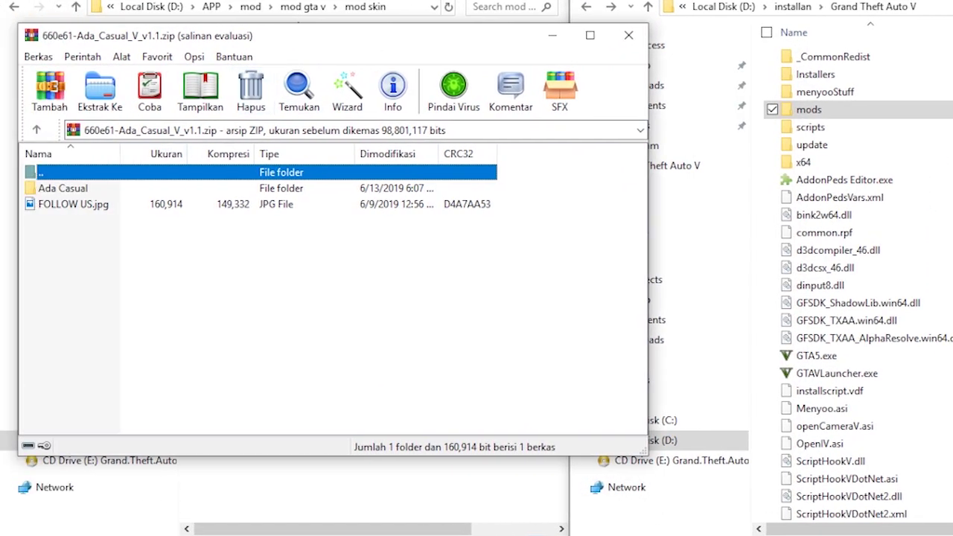
Go to the SET B folder within the archive's Ada Casual folder.
{"action": "double_click", "coordinate": [63, 188]}
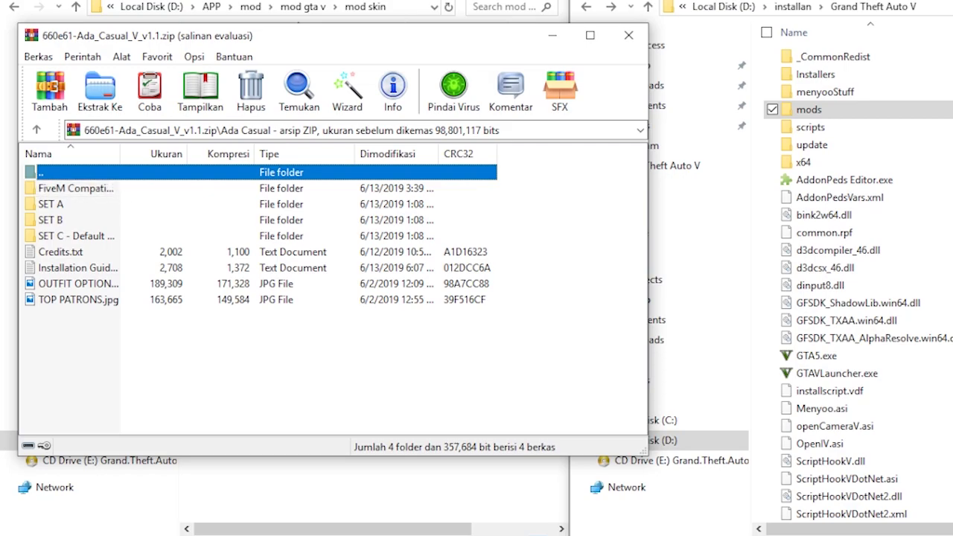
{"action": "left_click", "coordinate": [52, 204]}
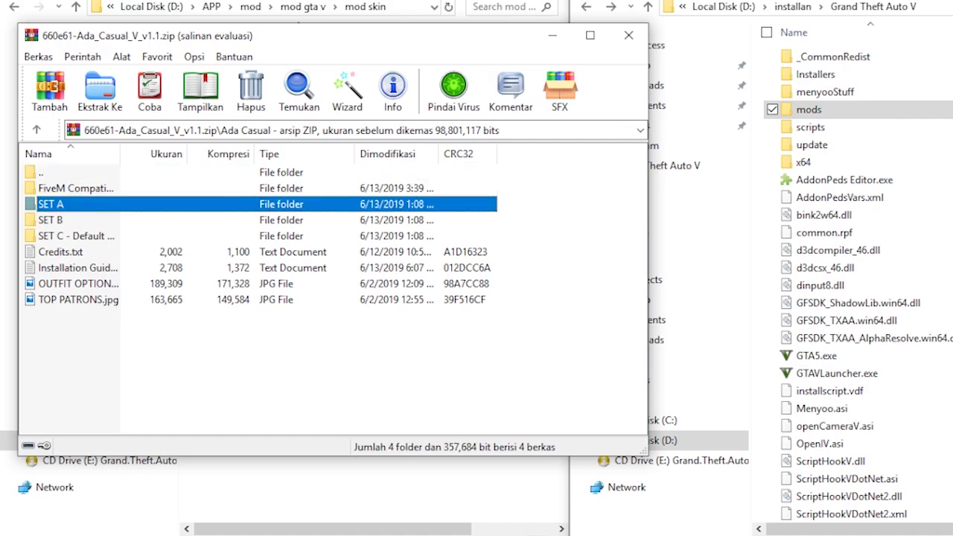
{"action": "left_click", "coordinate": [52, 219]}
{"action": "left_click", "coordinate": [69, 236]}
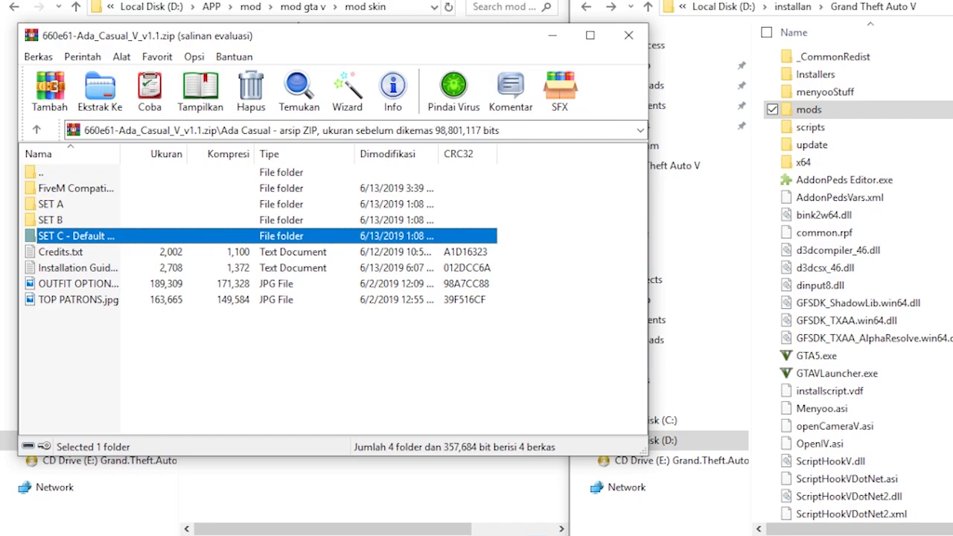
{"action": "left_click", "coordinate": [52, 220]}
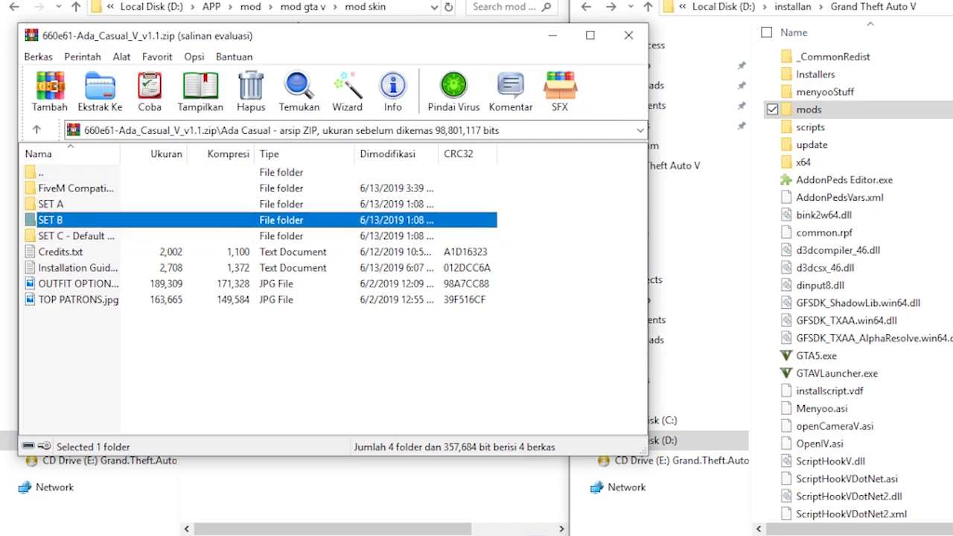
{"action": "key", "text": "Return"}
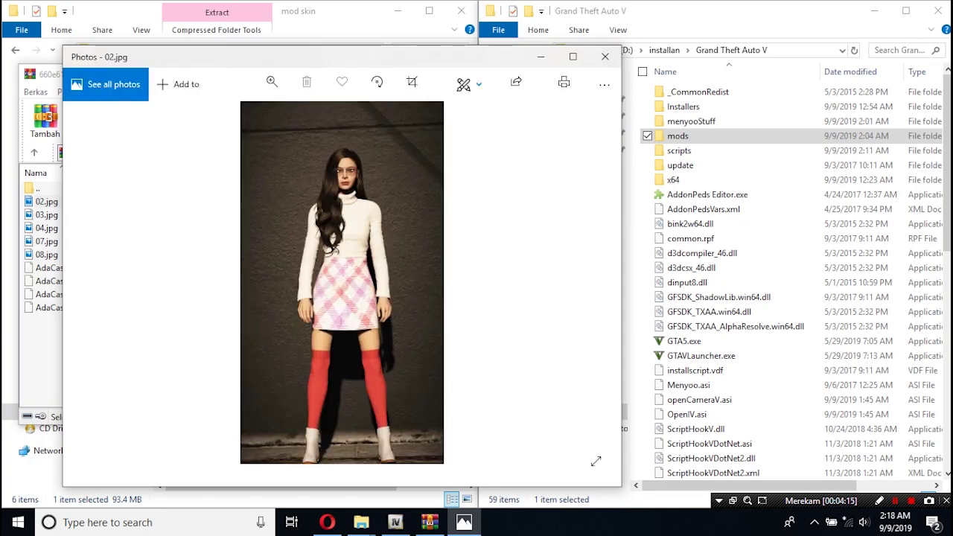
Close the 02.jpg outfit preview and select the AdaCasualB .ydd, .yft, .ymt and .ytd files in SET B.
{"action": "left_click", "coordinate": [605, 56]}
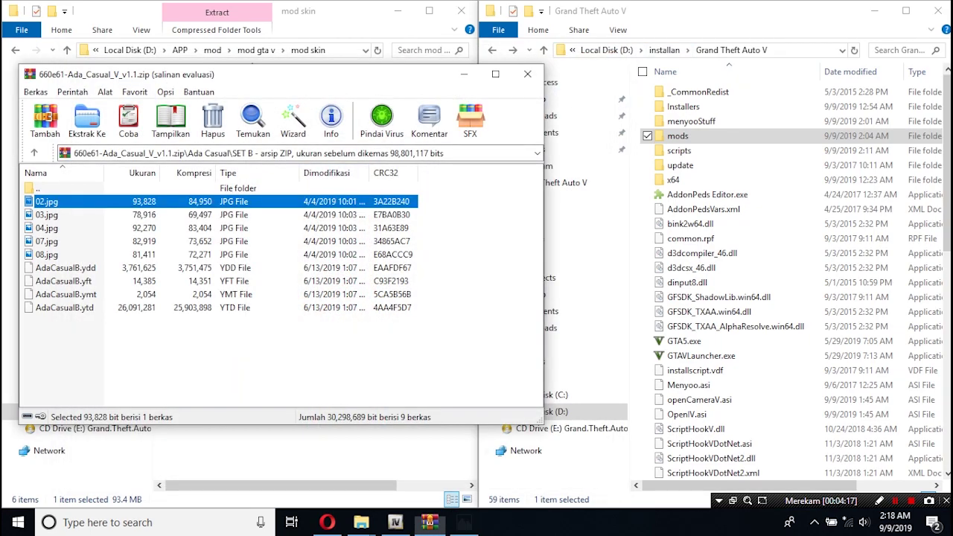
{"action": "left_click", "coordinate": [37, 187]}
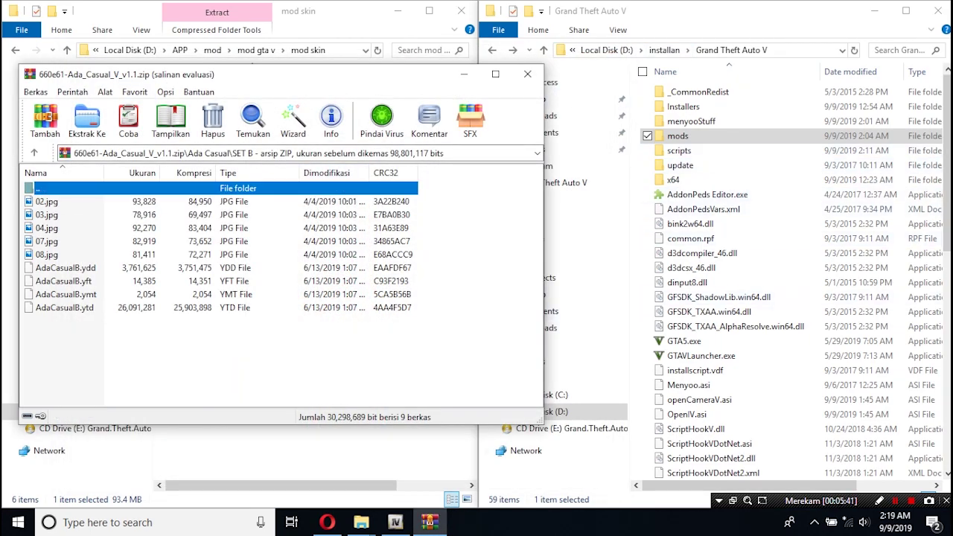
{"action": "left_click_drag", "start_coordinate": [55, 326], "coordinate": [55, 268]}
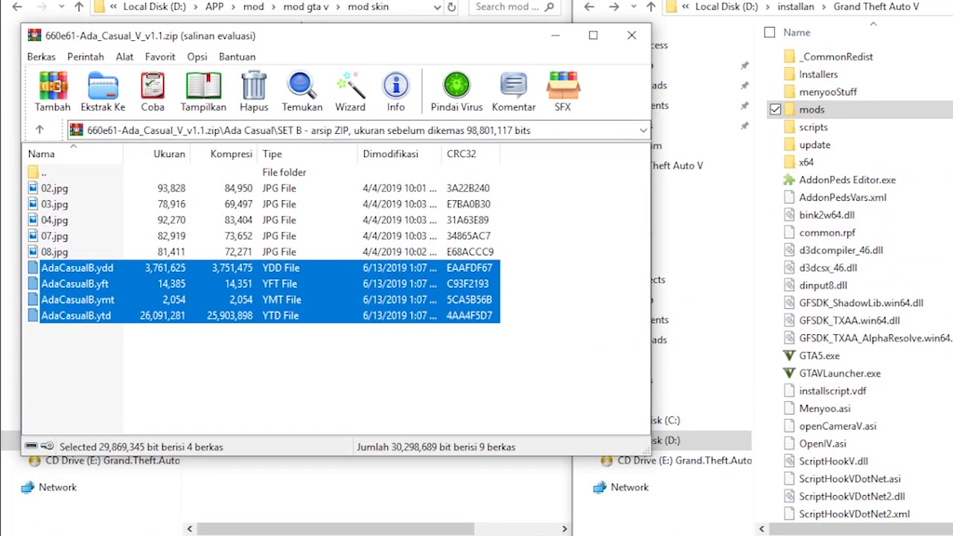
Switch to OpenIV, placed beside the archive's file list, and open dlc.rpf in mods\update\x64\dlcpacks\addonpeds.
{"action": "key", "text": "alt+Tab"}
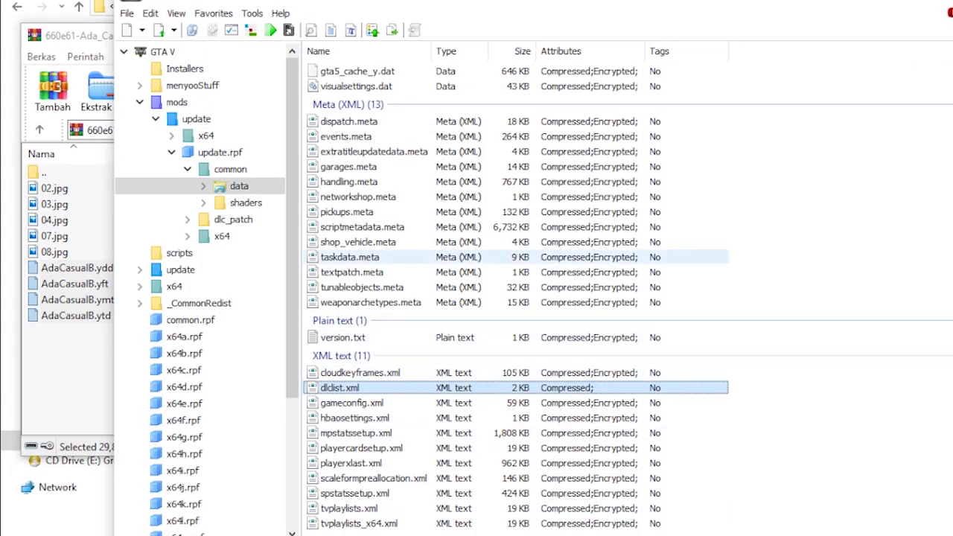
{"action": "left_click_drag", "start_coordinate": [521, 0], "coordinate": [539, 9]}
{"action": "left_click_drag", "start_coordinate": [147, 3], "coordinate": [142, 3]}
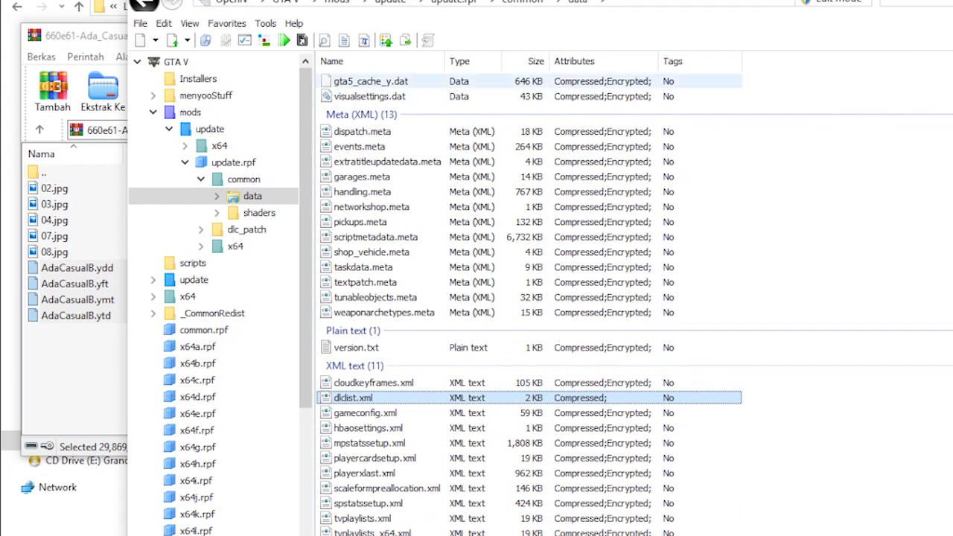
{"action": "left_click", "coordinate": [153, 112]}
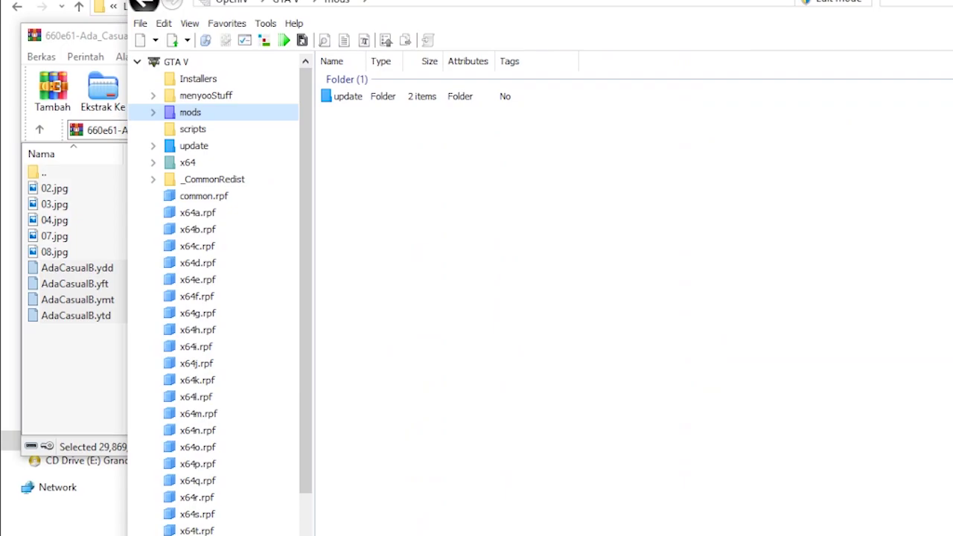
{"action": "key", "text": "Return"}
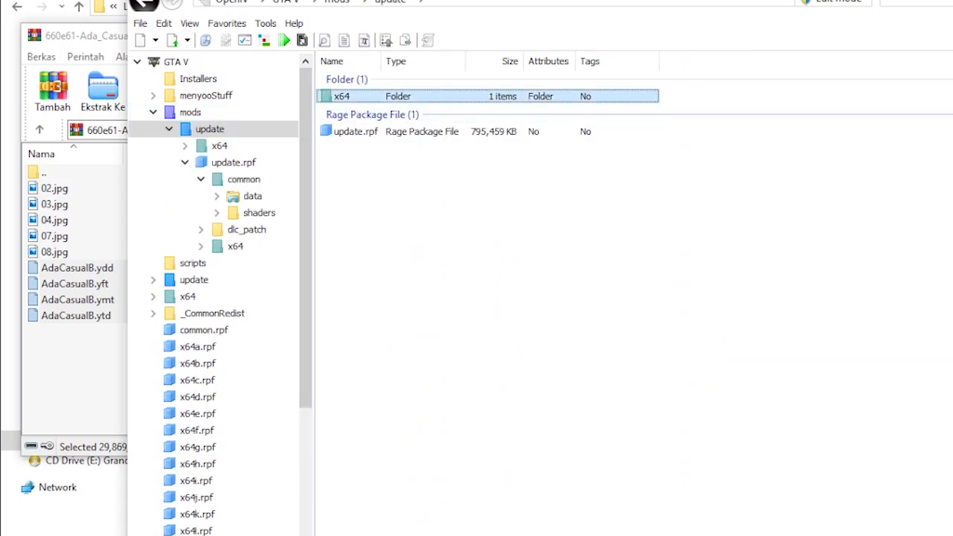
{"action": "key", "text": "Return"}
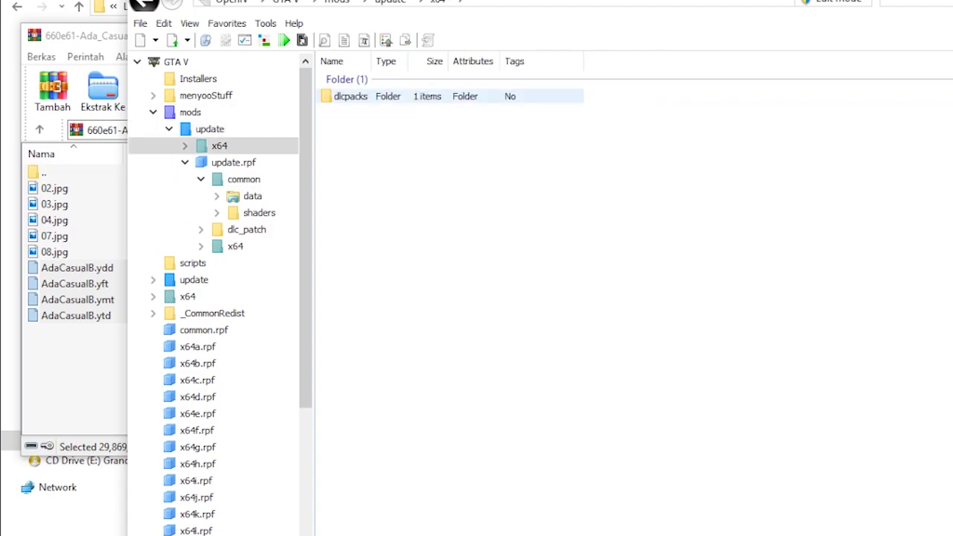
{"action": "key", "text": "Return"}
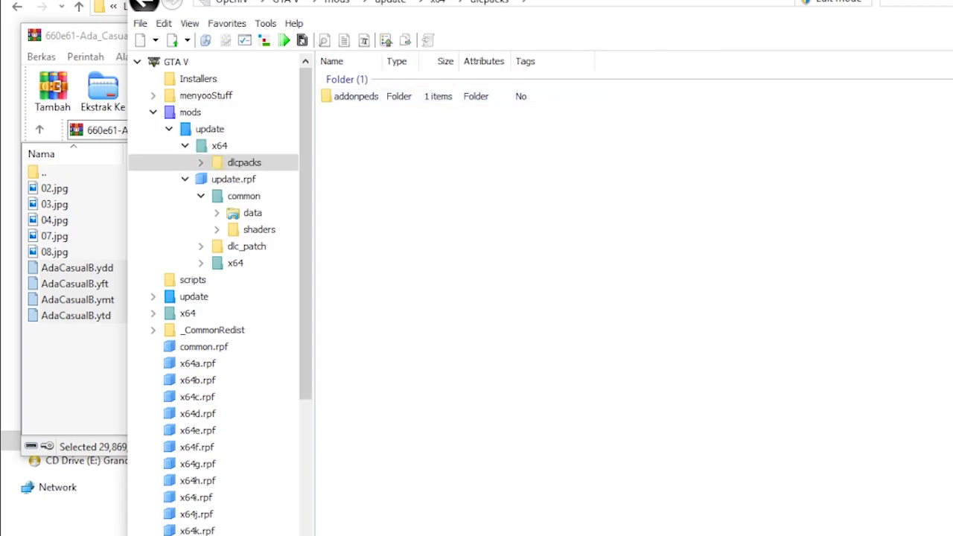
{"action": "key", "text": "Return"}
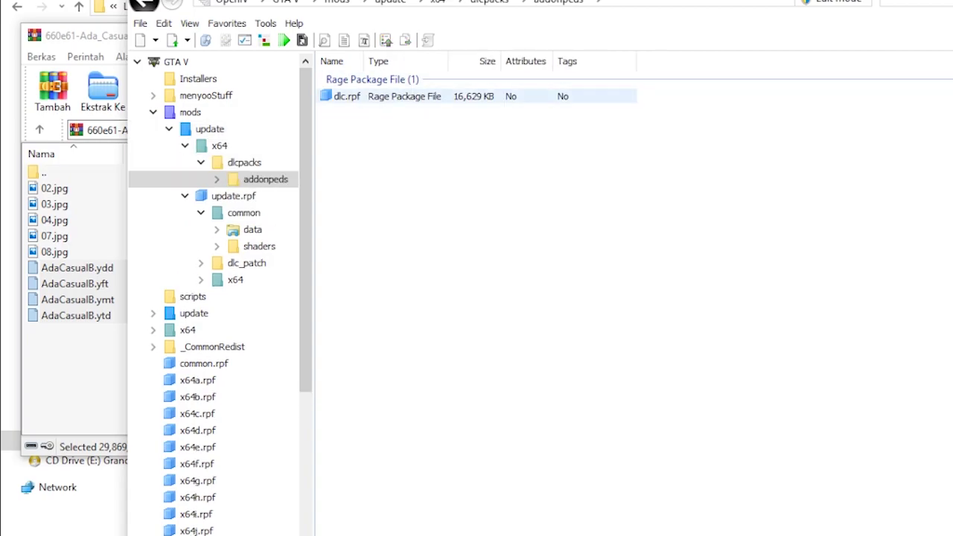
{"action": "left_click", "coordinate": [347, 96]}
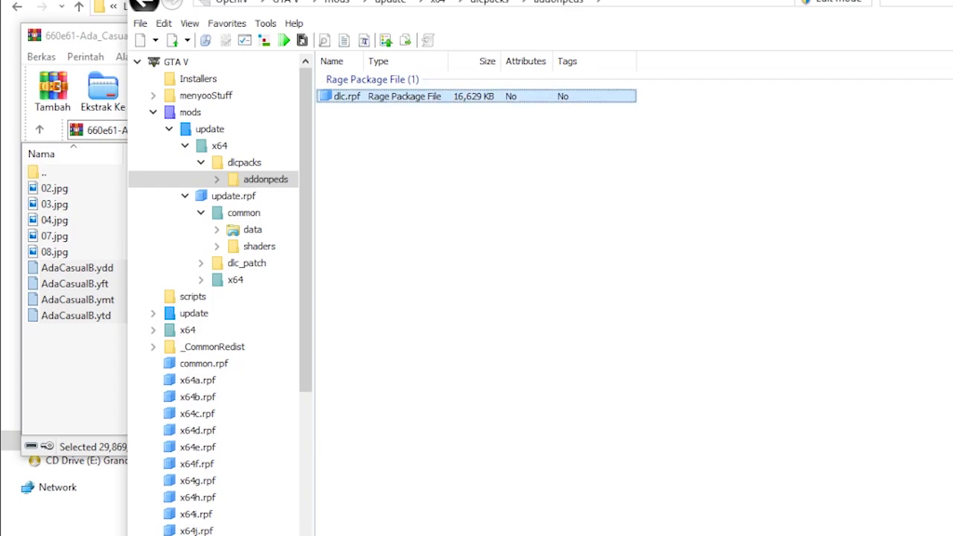
{"action": "key", "text": "Return"}
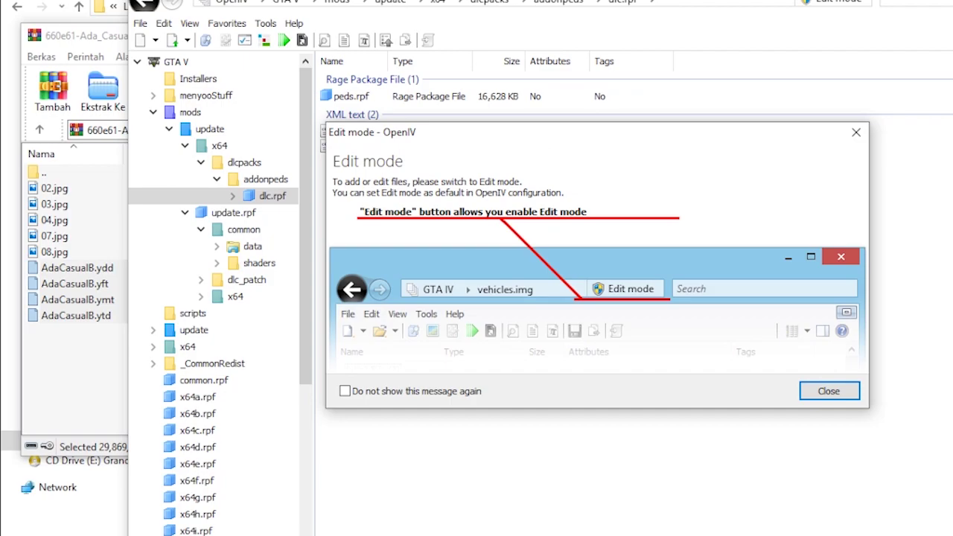
Dismiss the edit mode notice, enable Edit mode in OpenIV and open peds.rpf inside dlc.rpf.
{"action": "key", "text": "Return"}
{"action": "left_click", "coordinate": [832, 43]}
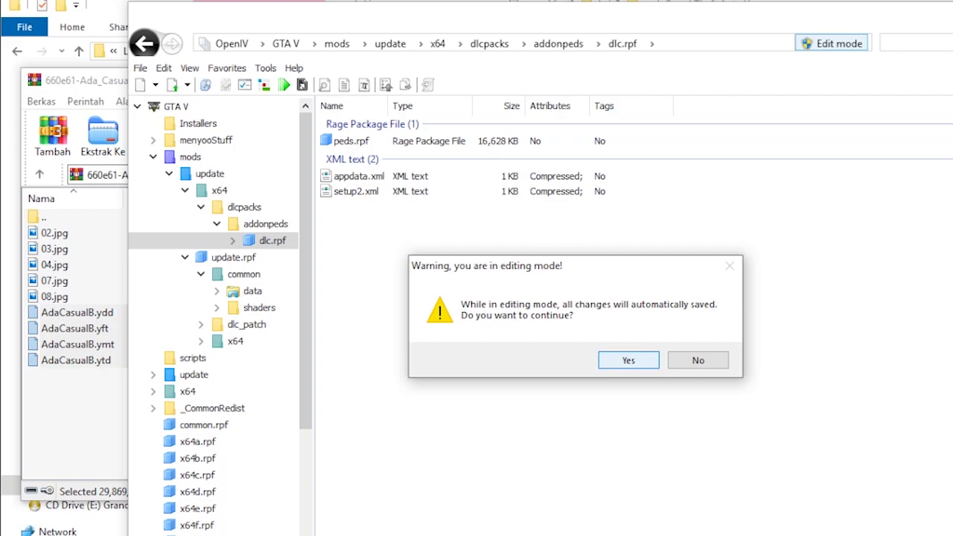
{"action": "key", "text": "Return"}
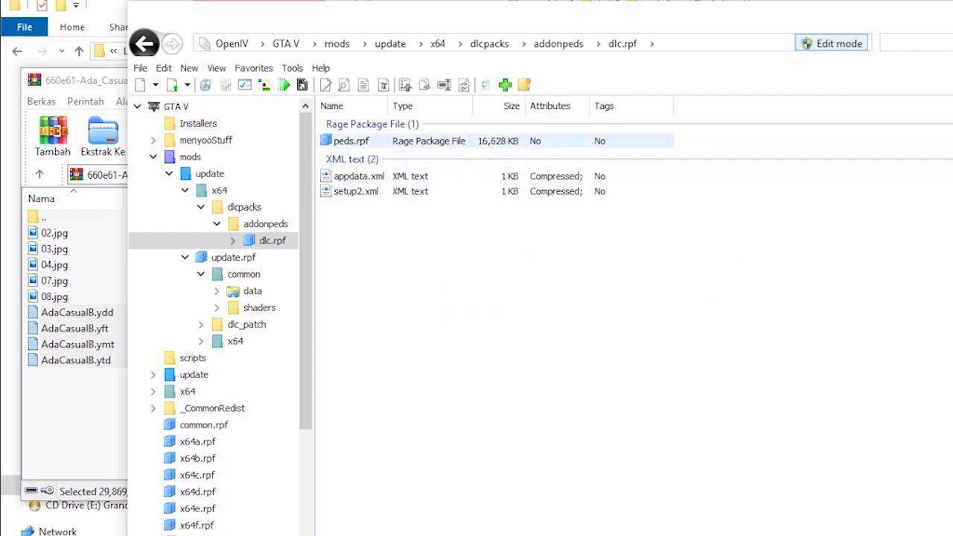
{"action": "double_click", "coordinate": [350, 140]}
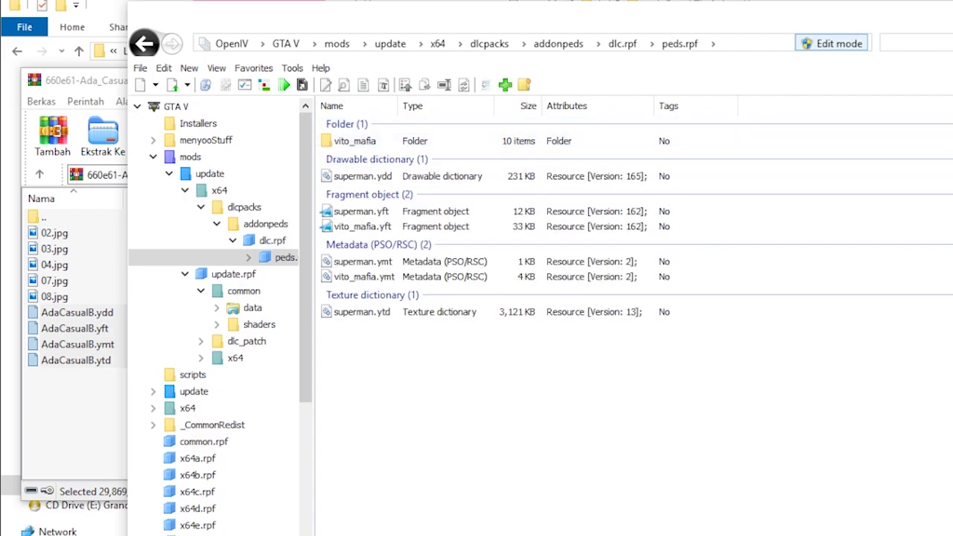
Add the four AdaCasualB .ydd, .yft, .ymt and .ytd files from the WinRAR archive to peds.rpf, and close OpenIV.
{"action": "left_click", "coordinate": [84, 391]}
{"action": "left_click_drag", "start_coordinate": [84, 392], "coordinate": [66, 314]}
{"action": "left_click_drag", "start_coordinate": [66, 367], "coordinate": [66, 366]}
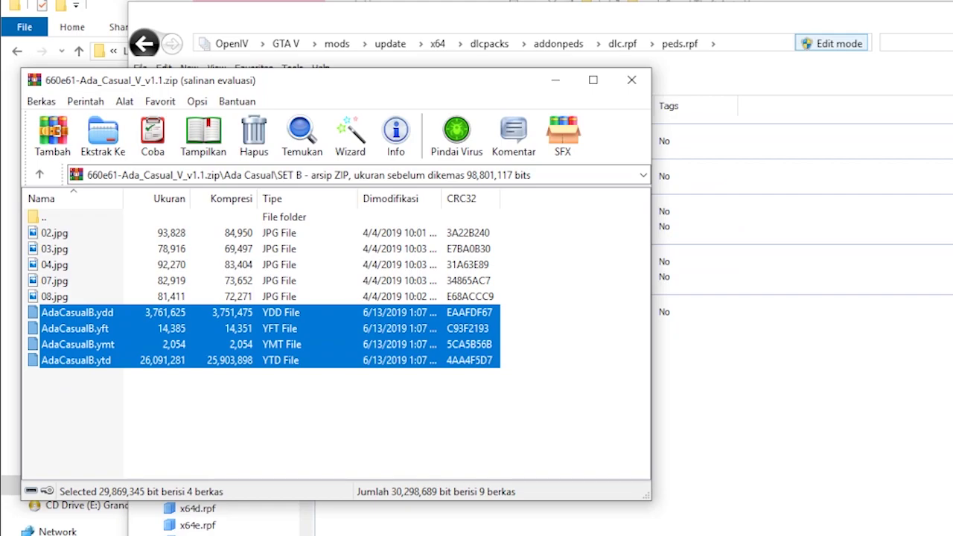
{"action": "key", "text": "alt+Tab"}
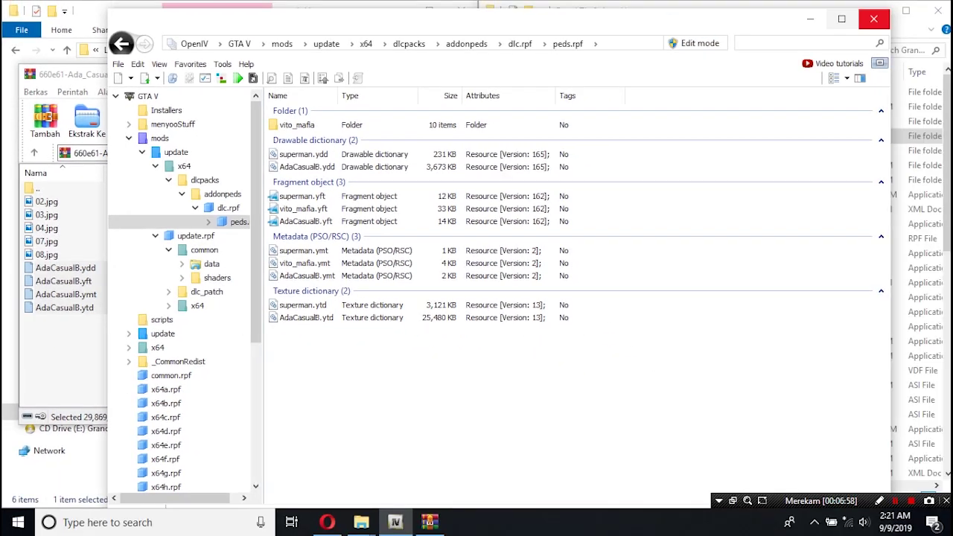
{"action": "left_click", "coordinate": [873, 19]}
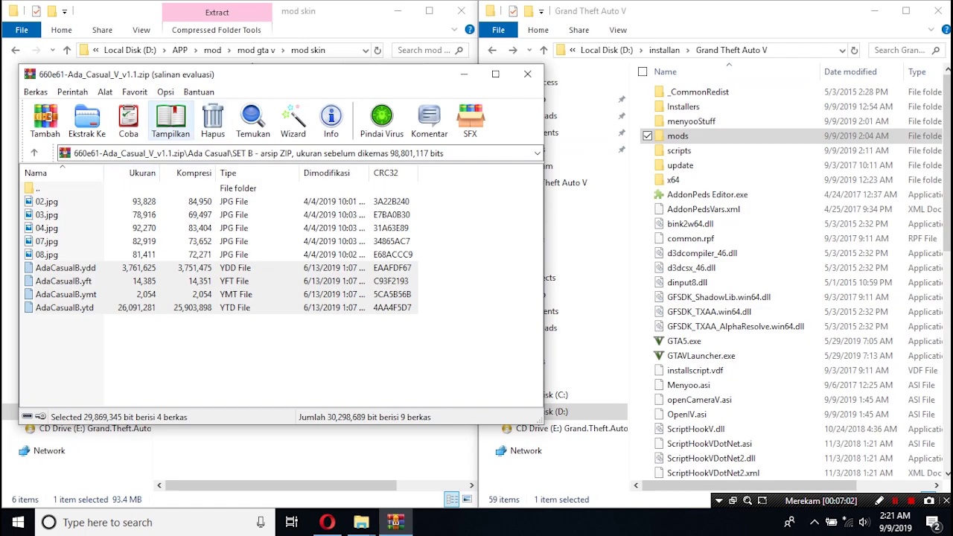
Minimize the archive window, run AddonPeds Editor.exe from the Grand Theft Auto V folder as administrator and accept its first-run setup.
{"action": "left_click_drag", "start_coordinate": [245, 75], "coordinate": [287, 76]}
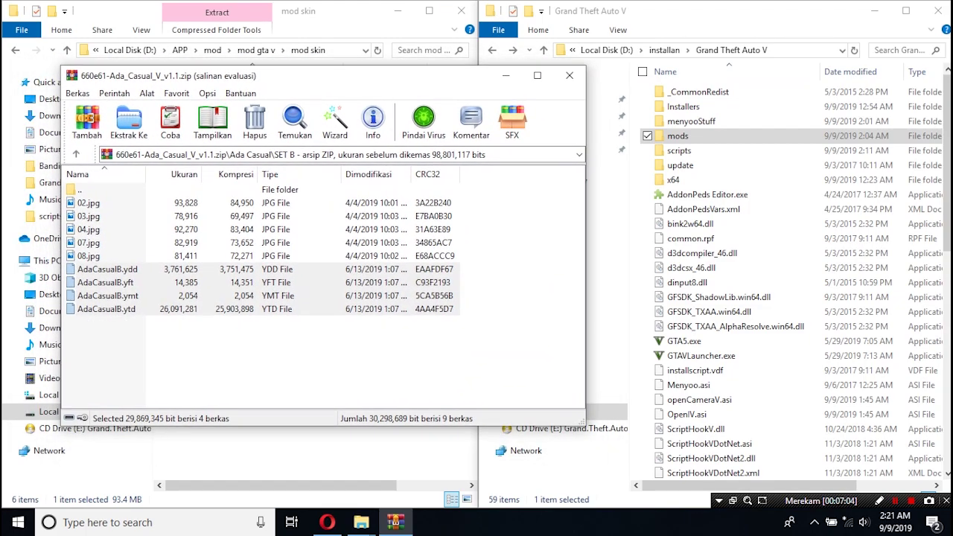
{"action": "left_click", "coordinate": [493, 76]}
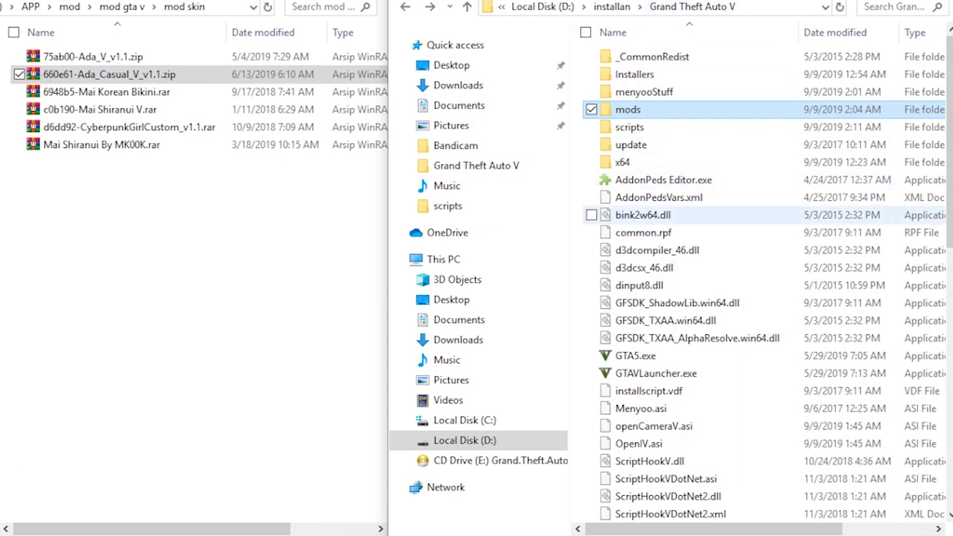
{"action": "left_click", "coordinate": [663, 180]}
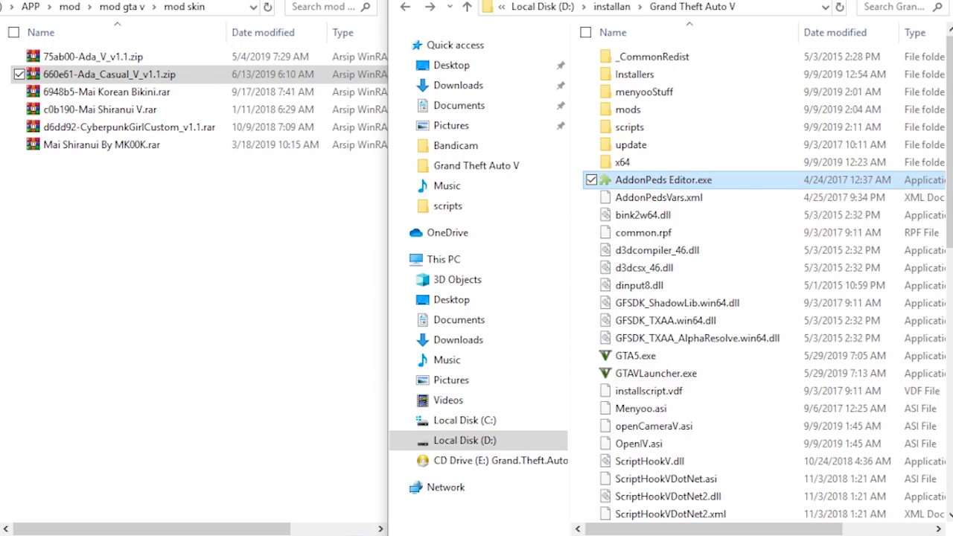
{"action": "right_click", "coordinate": [649, 179]}
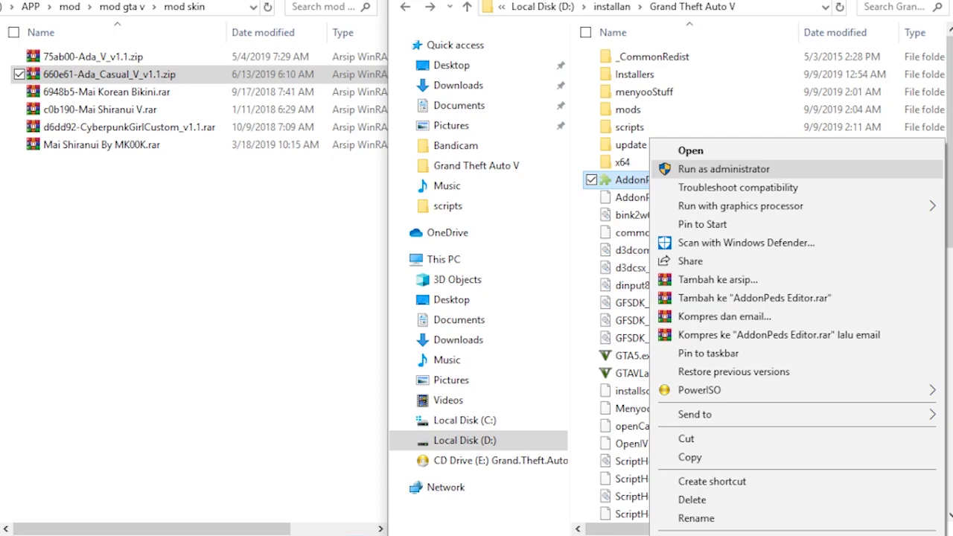
{"action": "left_click", "coordinate": [724, 169]}
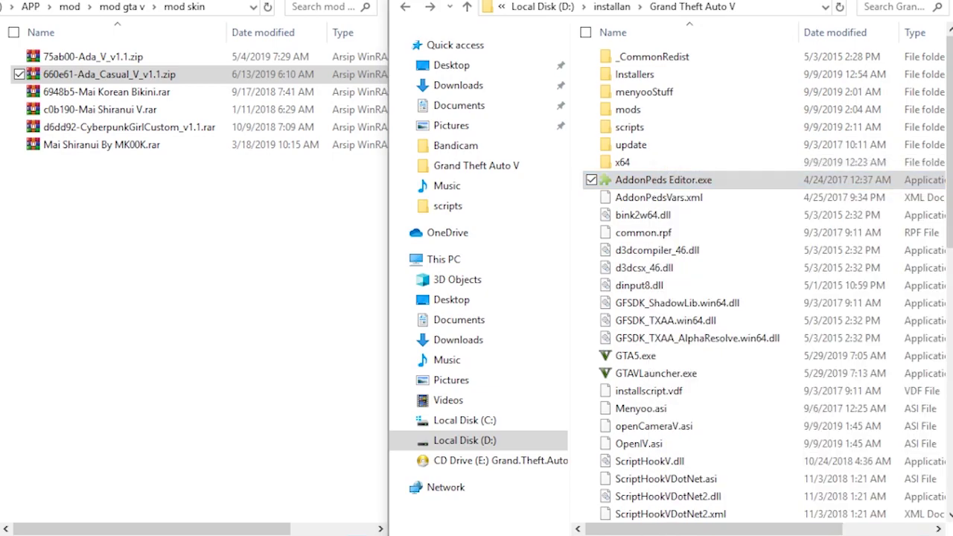
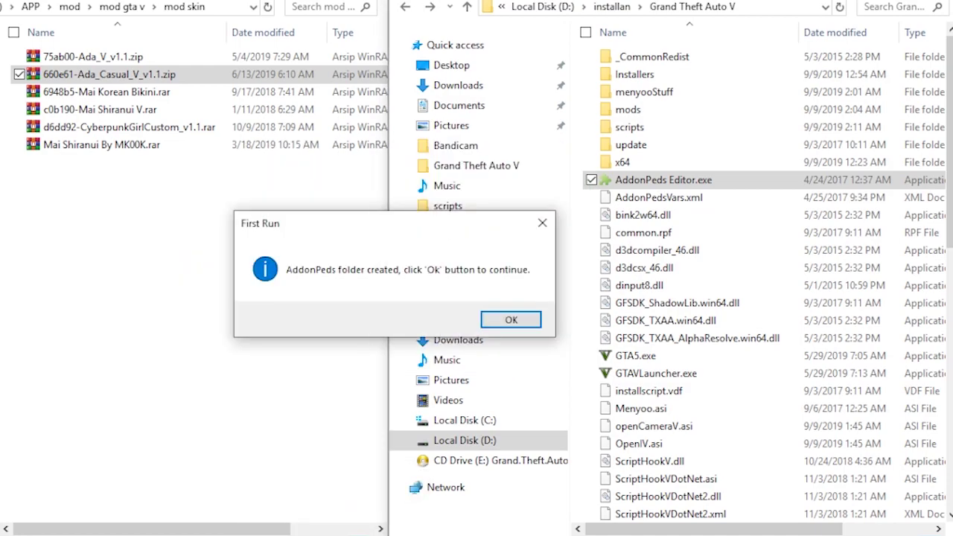
{"action": "key", "text": "Return"}
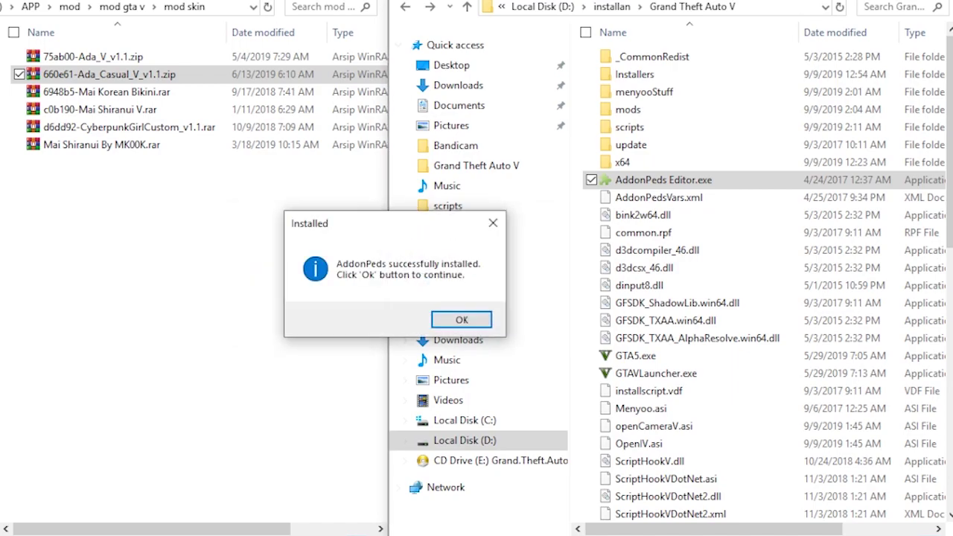
{"action": "key", "text": "Return"}
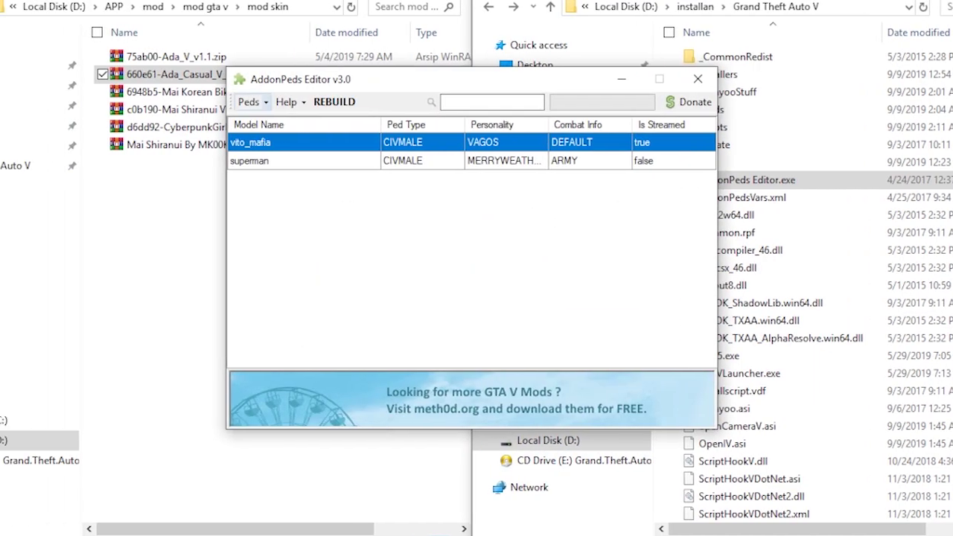
Start a new ped entry and copy the name AdaCasualB, without its extension, from the .ydd file in the WinRAR archive.
{"action": "left_click", "coordinate": [252, 102]}
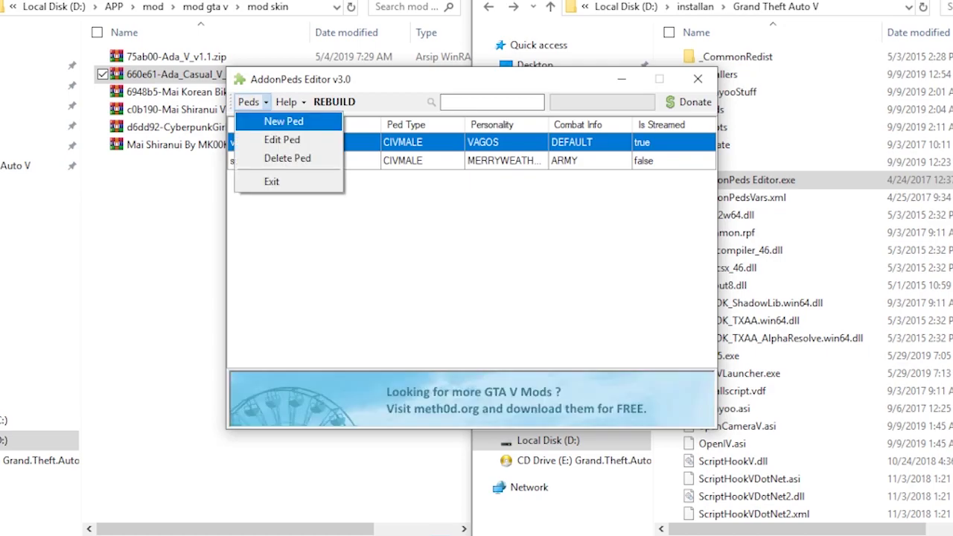
{"action": "left_click", "coordinate": [284, 121]}
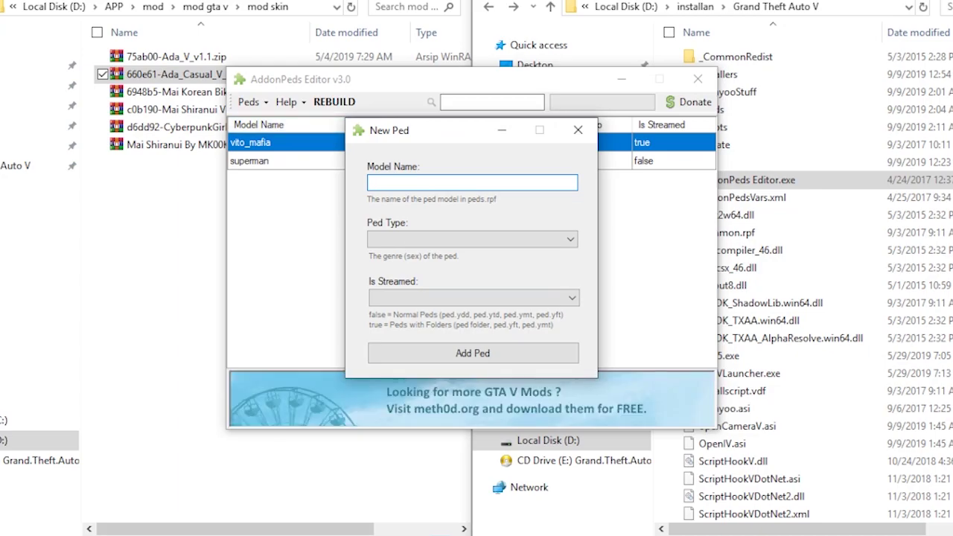
{"action": "left_click", "coordinate": [375, 534]}
{"action": "mouse_move", "coordinate": [357, 37]}
{"action": "left_mouse_down"}
{"action": "mouse_move", "coordinate": [377, 31]}
{"action": "mouse_move", "coordinate": [369, 29]}
{"action": "left_mouse_up"}
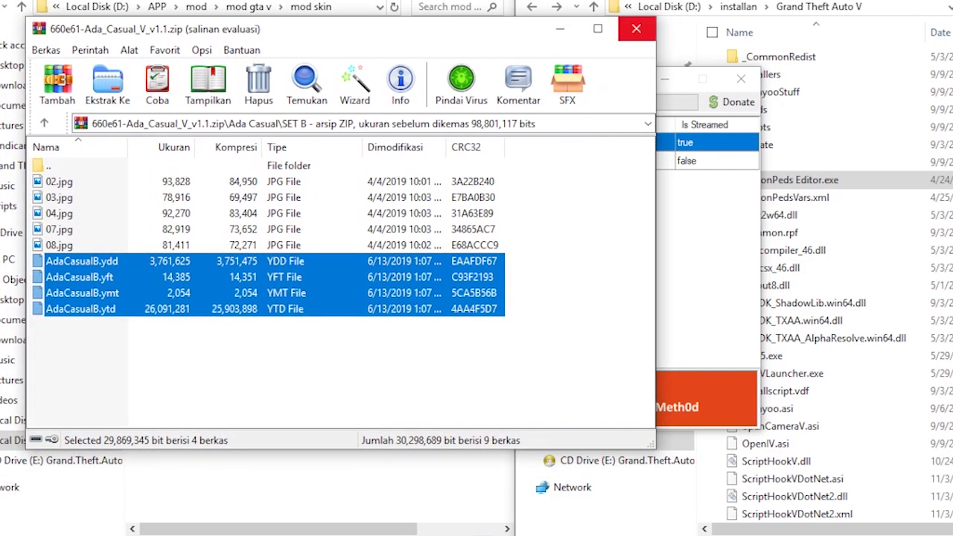
{"action": "left_click", "coordinate": [538, 339]}
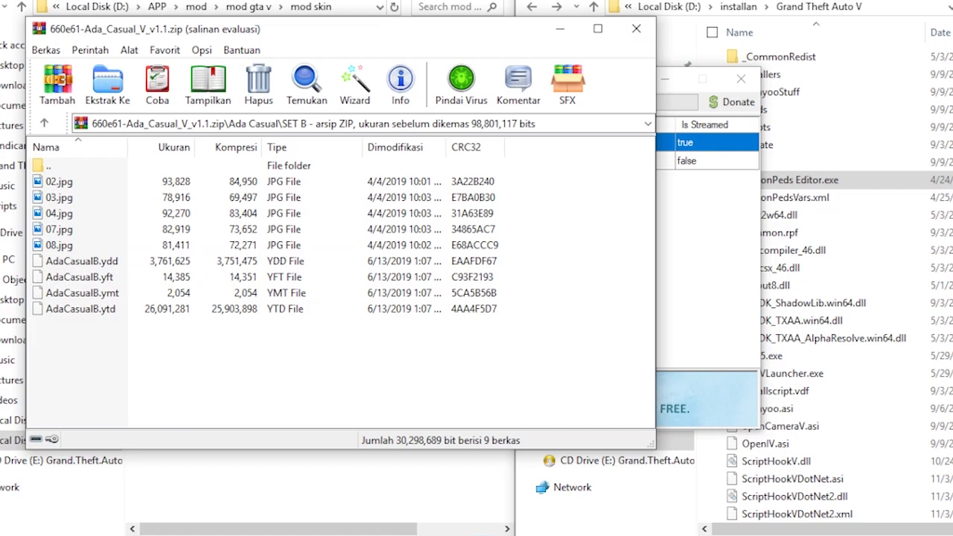
{"action": "left_click", "coordinate": [82, 261]}
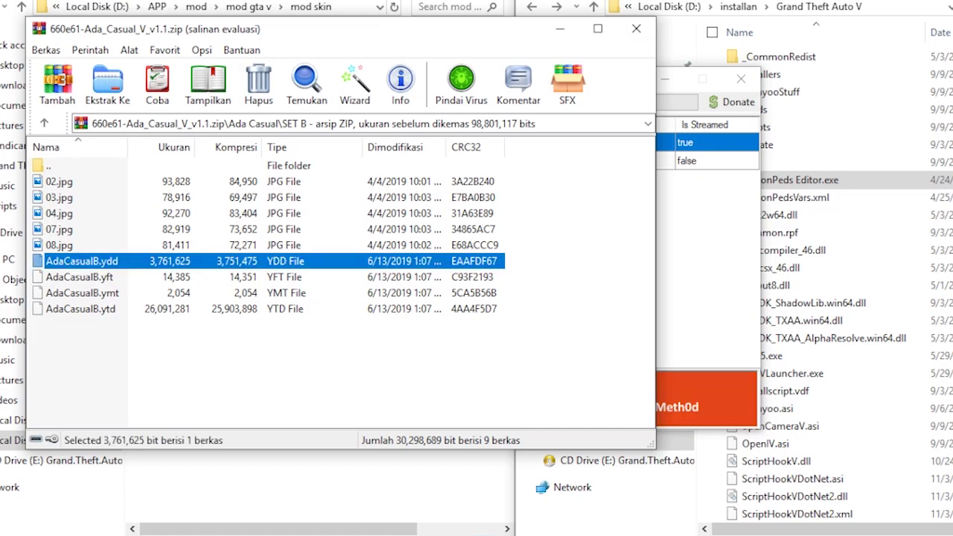
{"action": "key", "text": "F2"}
{"action": "left_click", "coordinate": [100, 261]}
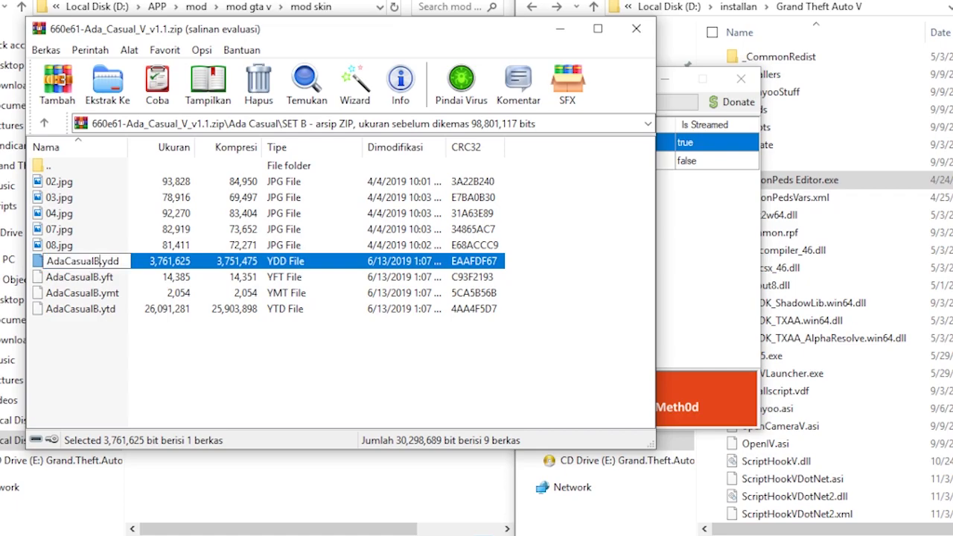
{"action": "left_click_drag", "start_coordinate": [95, 260], "coordinate": [46, 261]}
{"action": "key", "text": "ctrl+c"}
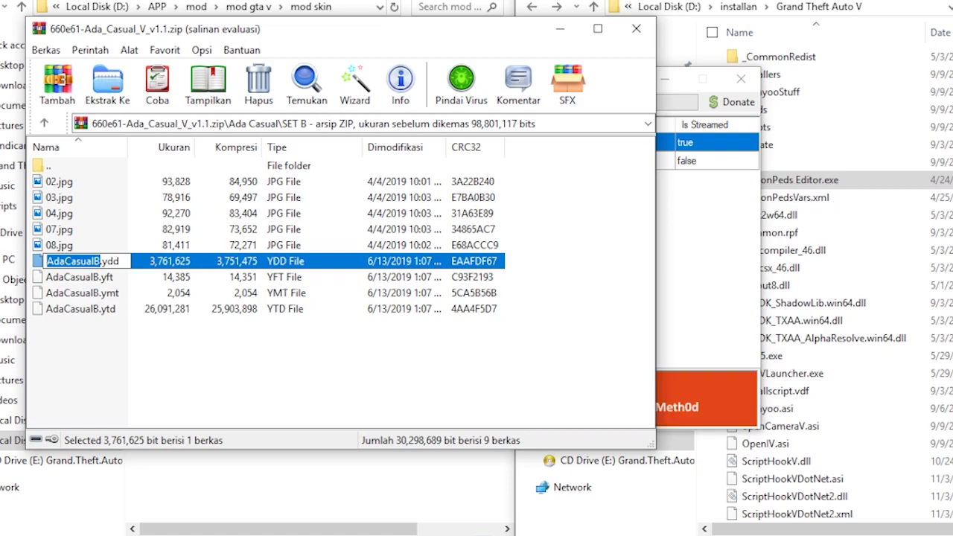
Switch back to the New Ped form in AddonPeds Editor and paste AdaCasualB as the model name.
{"action": "key", "text": "alt+Tab"}
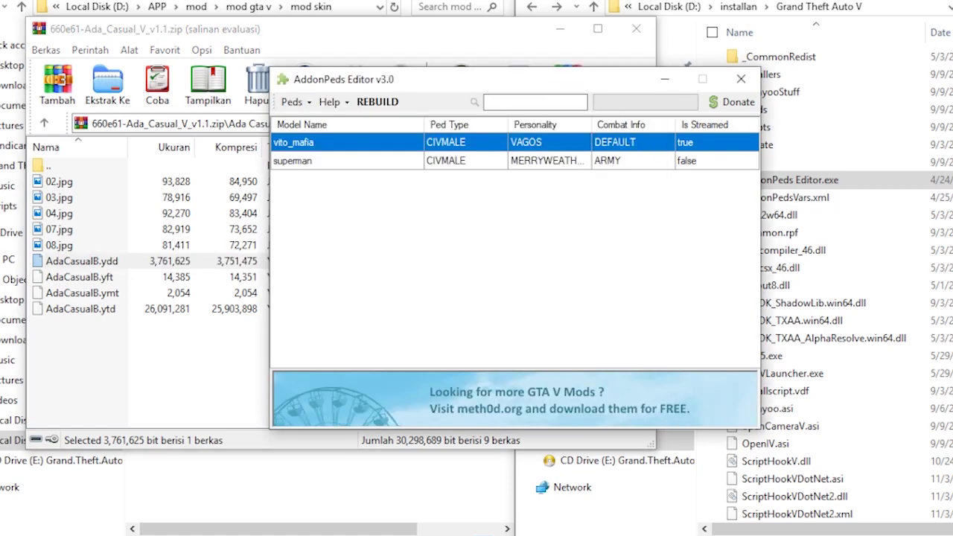
{"action": "left_click", "coordinate": [458, 534]}
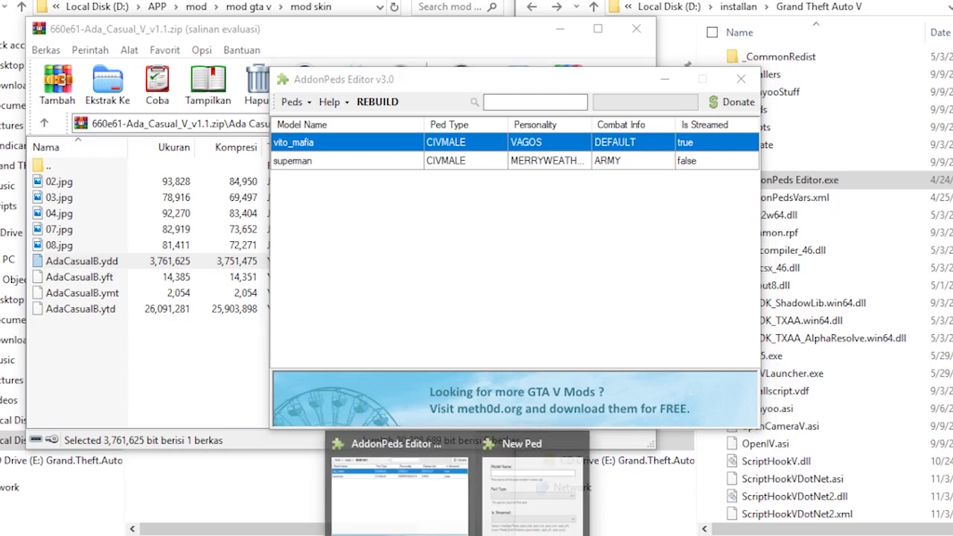
{"action": "left_click", "coordinate": [532, 488]}
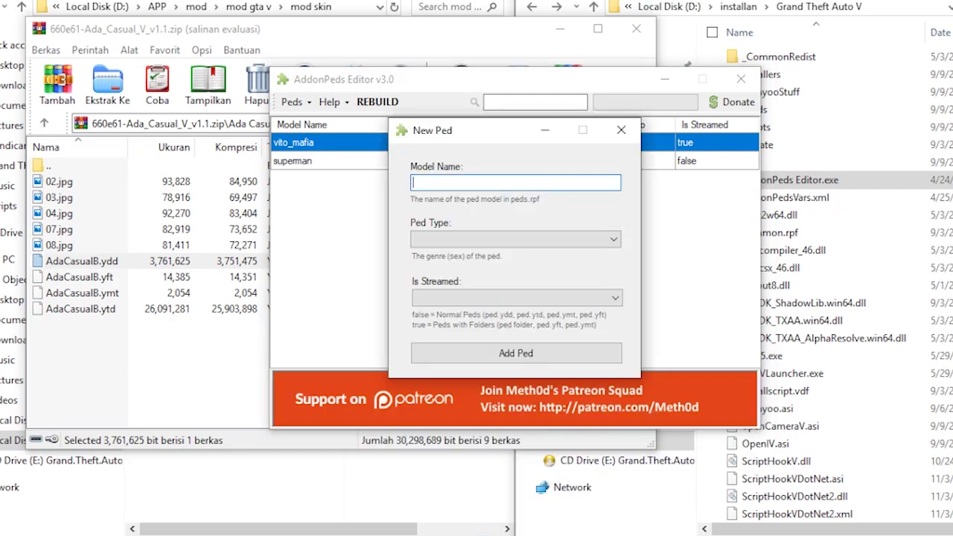
{"action": "key", "text": "ctrl+v"}
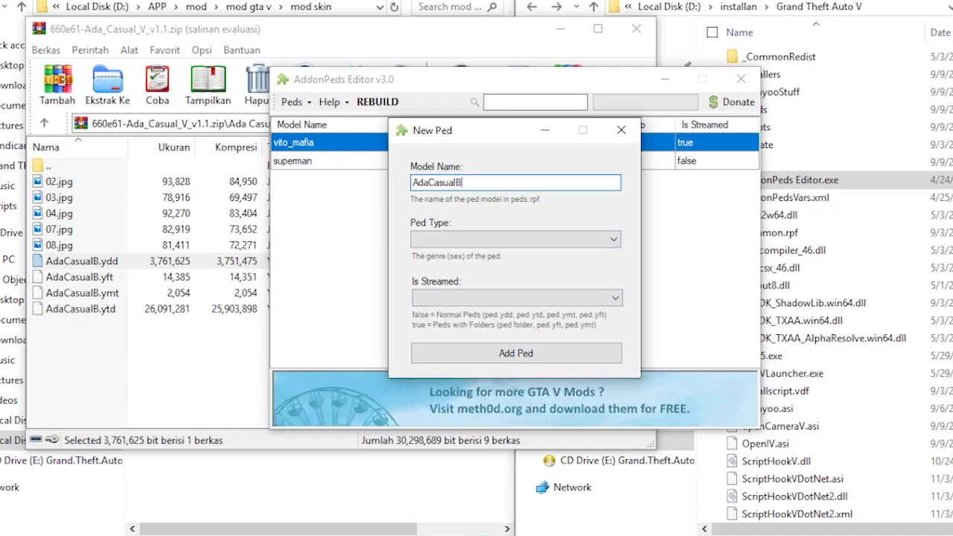
Set the ped type to Female and Is Streamed to false, and add the ped to the list.
{"action": "left_click", "coordinate": [515, 239]}
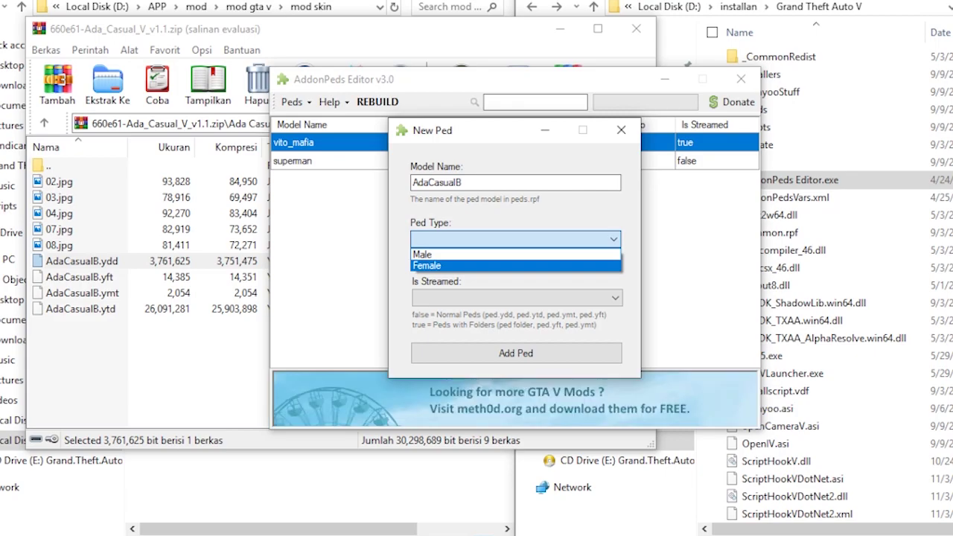
{"action": "key", "text": "Return"}
{"action": "key", "text": "Tab"}
{"action": "key", "text": "alt+Down"}
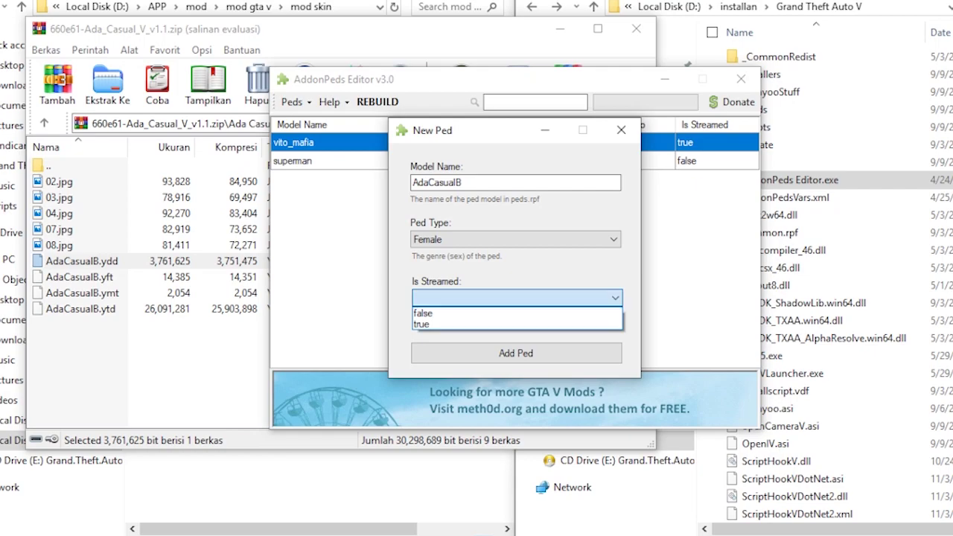
{"action": "key", "text": "Down"}
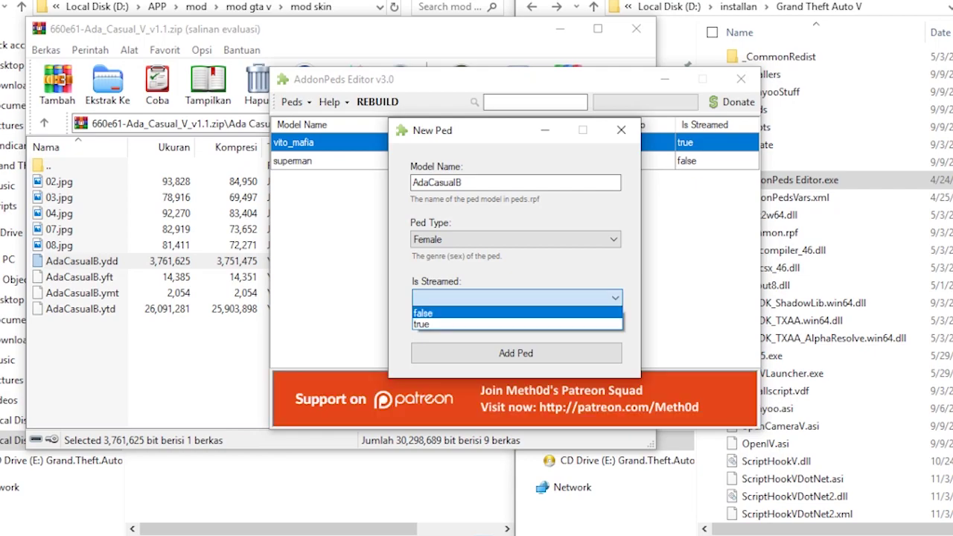
{"action": "key", "text": "Return"}
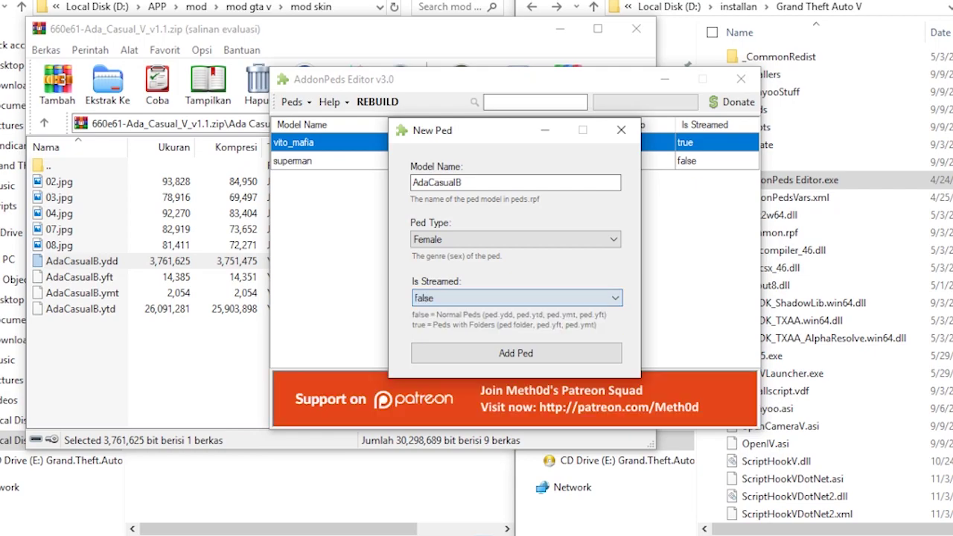
{"action": "key", "text": "Tab"}
{"action": "key", "text": "Return"}
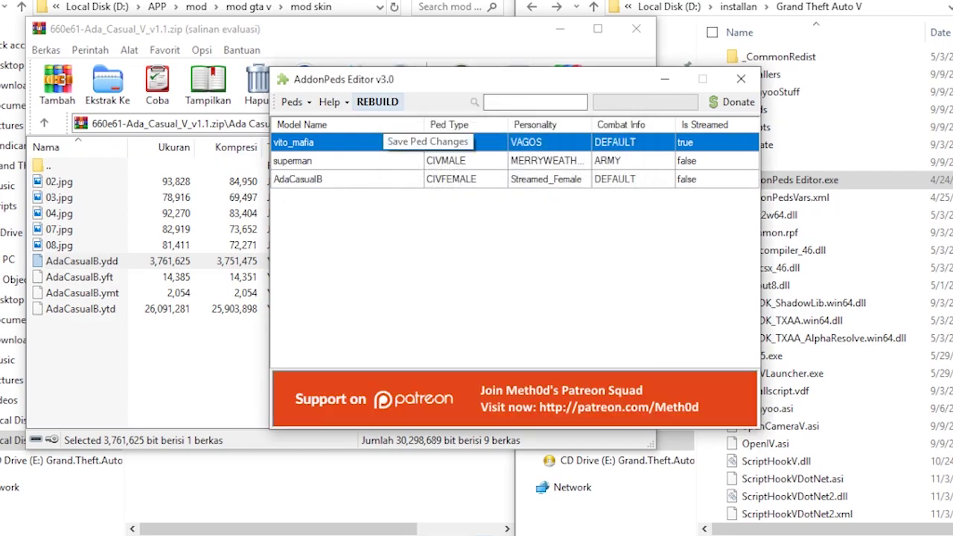
Rebuild the addon peds to save the changes, and close AddonPeds Editor.
{"action": "left_click", "coordinate": [377, 102]}
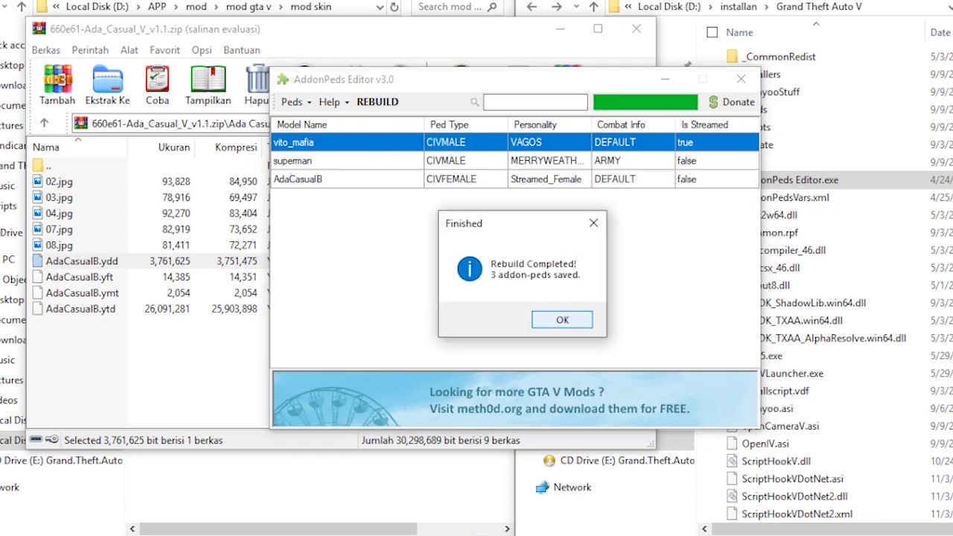
{"action": "key", "text": "Return"}
{"action": "left_click", "coordinate": [740, 78]}
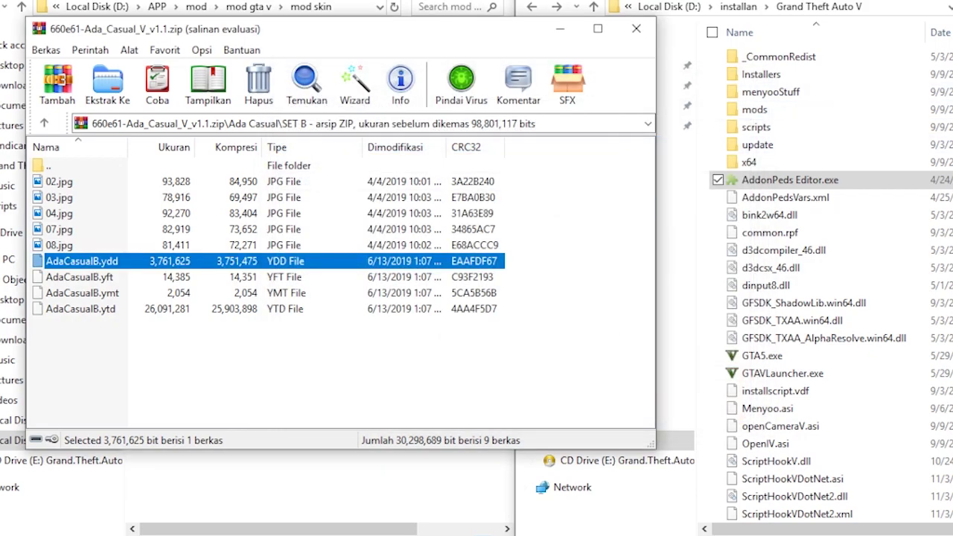
Close the WinRAR archive and both File Explorer windows, and minimize the Opera browser to reveal the desktop.
{"action": "left_click", "coordinate": [637, 28]}
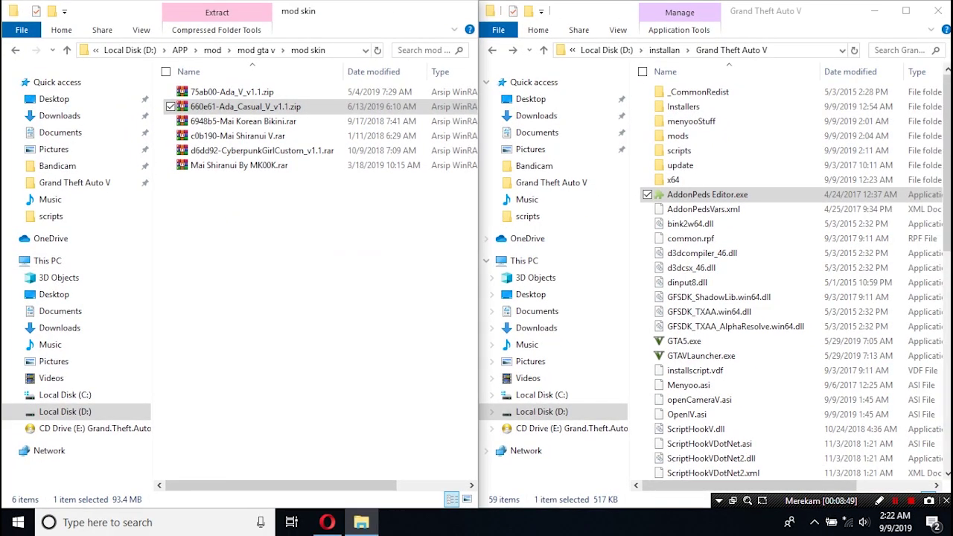
{"action": "left_click", "coordinate": [461, 11]}
{"action": "left_click", "coordinate": [938, 11]}
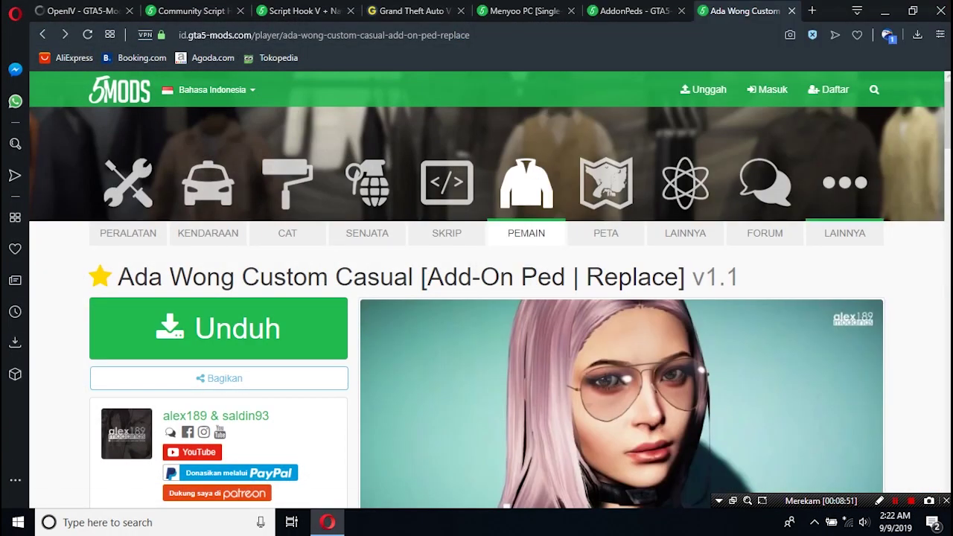
{"action": "left_click", "coordinate": [885, 11]}
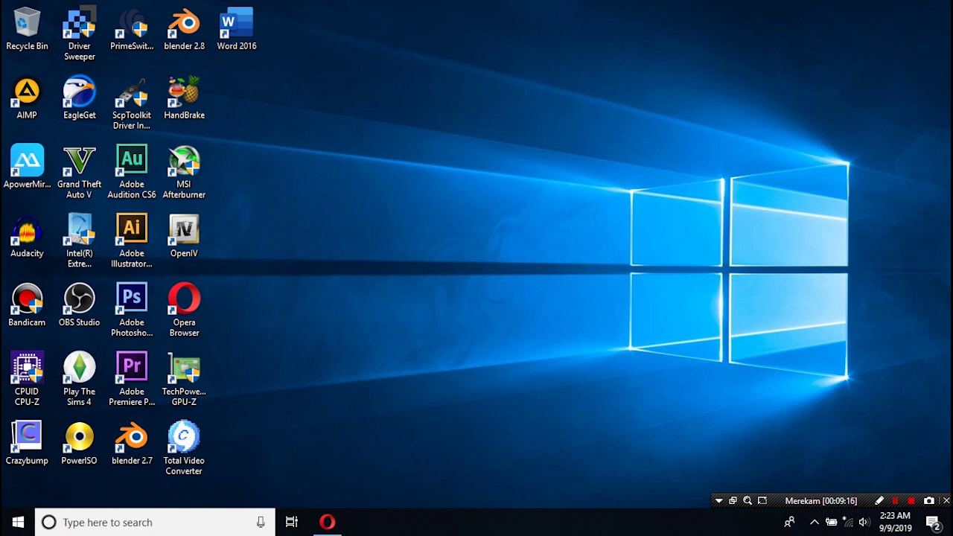
Launch Grand Theft Auto V and bring up the Addon Peds list in the in-game Ped Selector.
{"action": "left_click", "coordinate": [79, 167]}
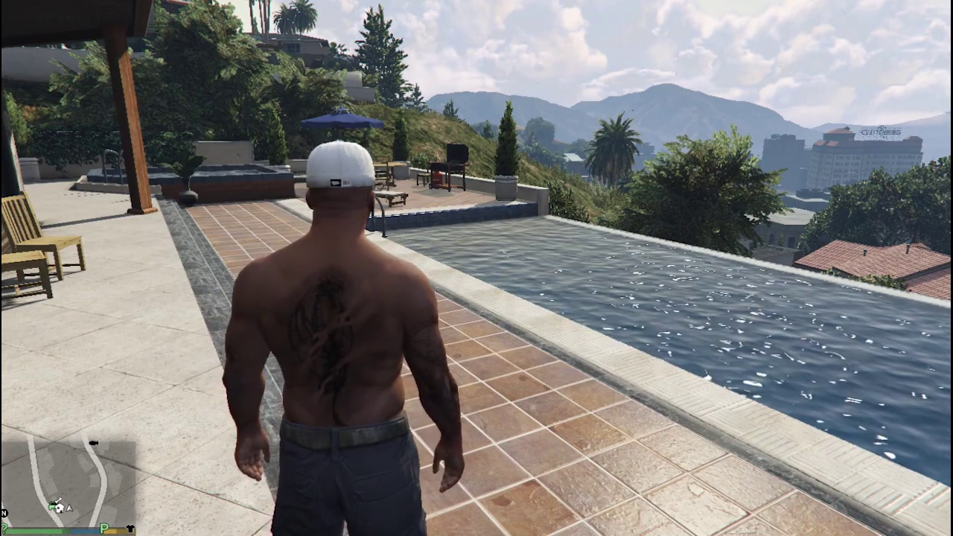
{"action": "key", "text": "l"}
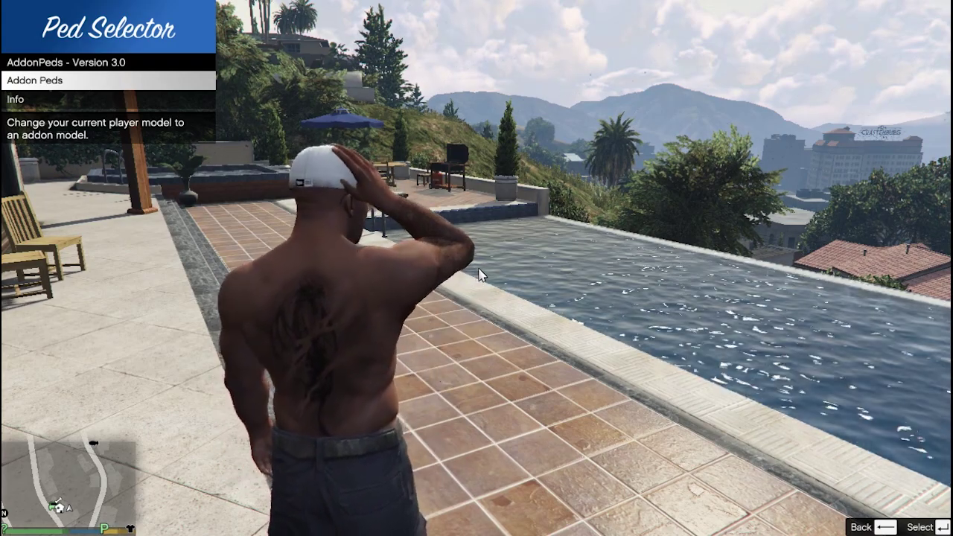
{"action": "key", "text": "Return"}
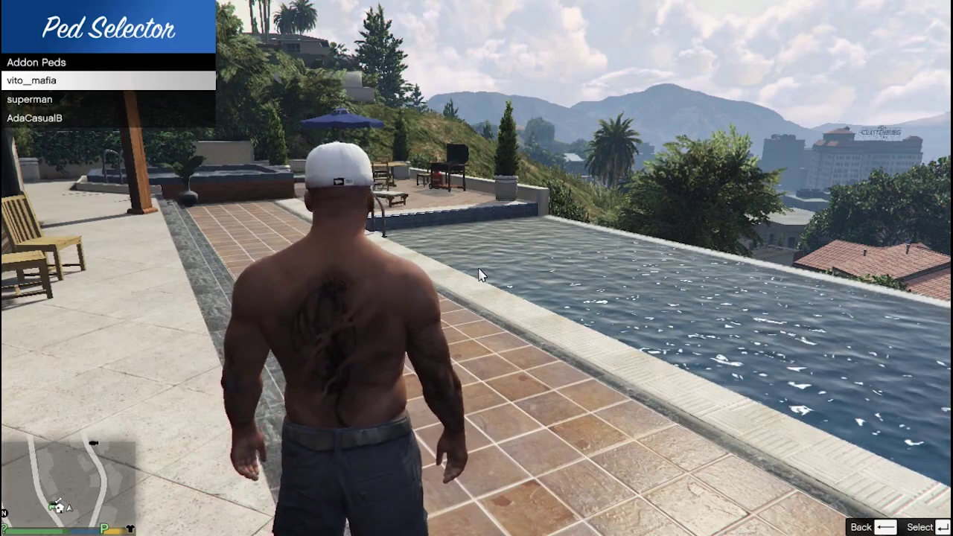
Change the player model to the addon ped AdaCasualB and close the Ped Selector.
{"action": "key", "text": "Down"}
{"action": "key", "text": "Down"}
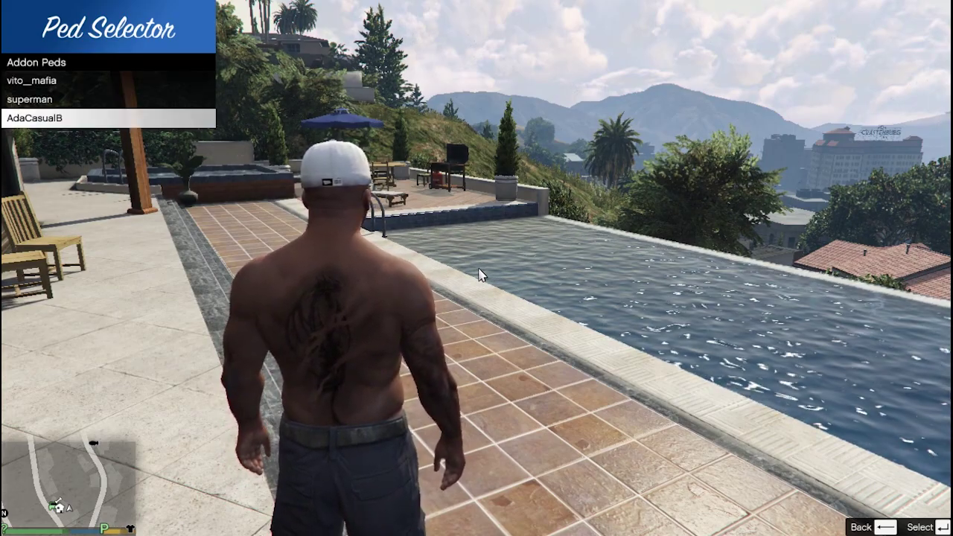
{"action": "key", "text": "Return"}
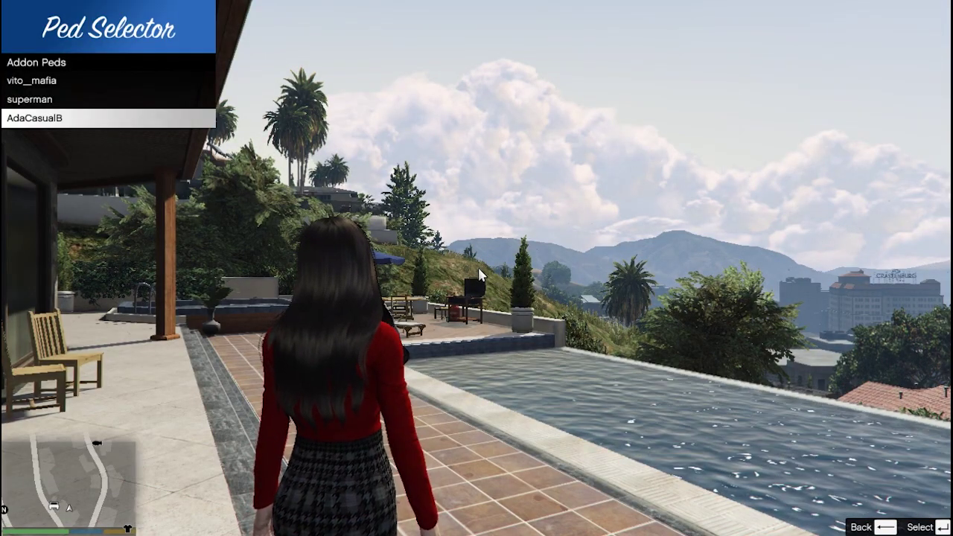
{"action": "key", "text": "BackSpace"}
{"action": "key", "text": "BackSpace"}
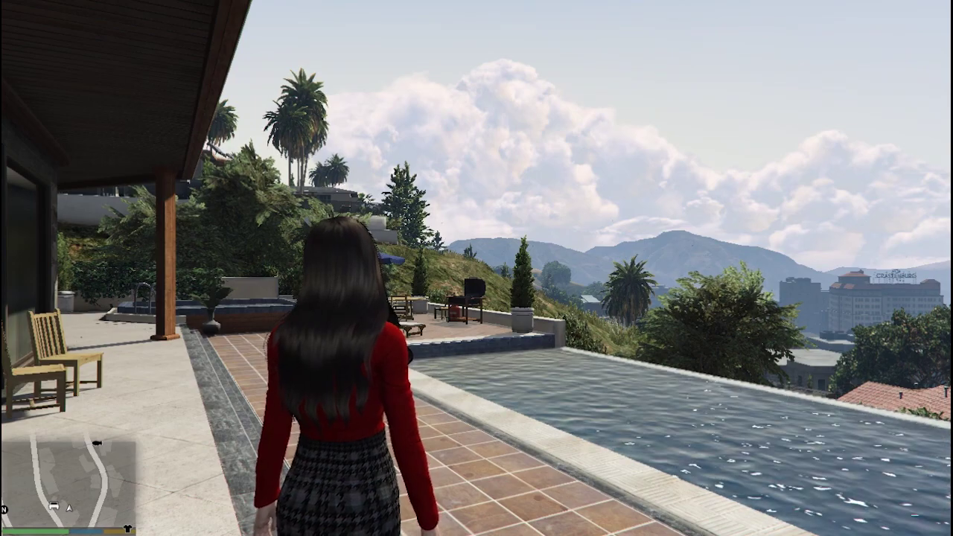
Walk the character around the poolside terrace to examine the new model from the front and back.
{"action": "key", "text": "a"}
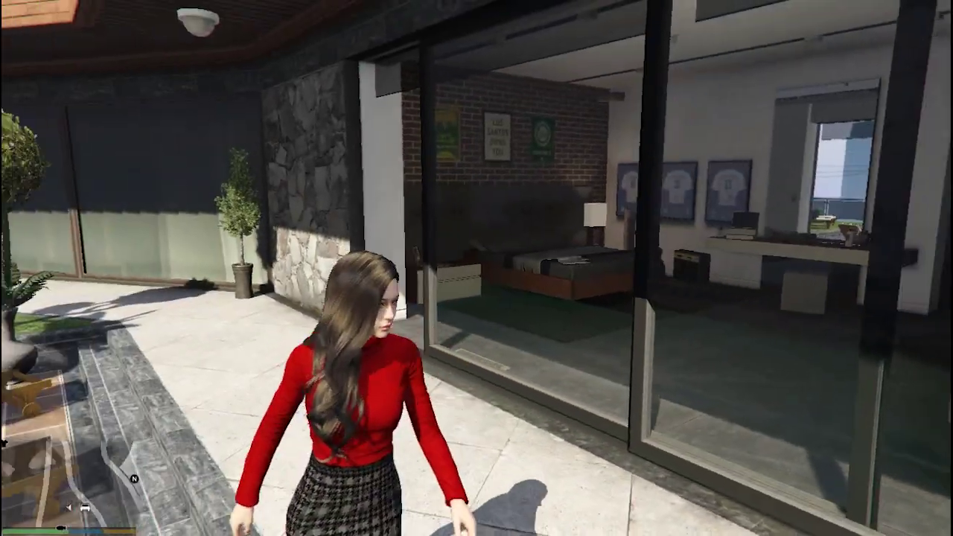
{"action": "key", "text": "w"}
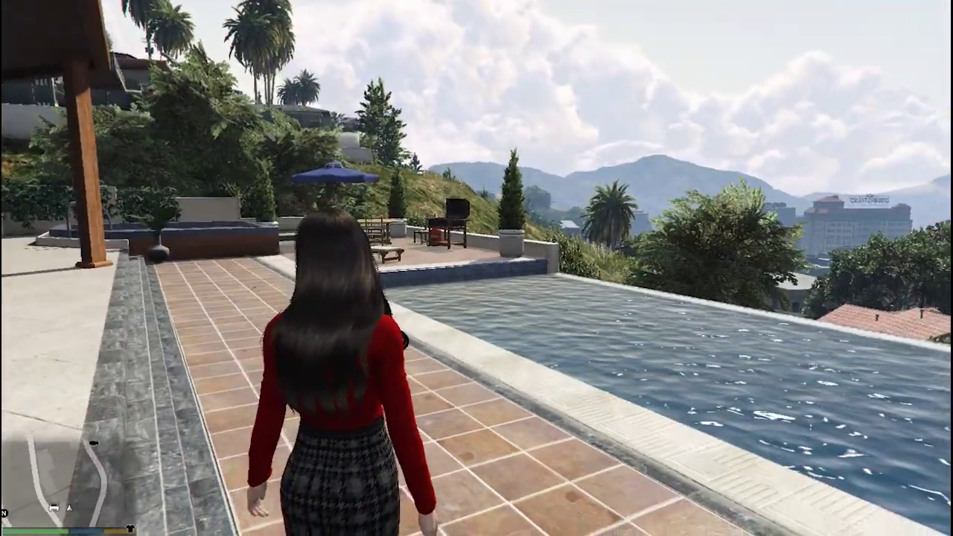
{"action": "key", "text": "s"}
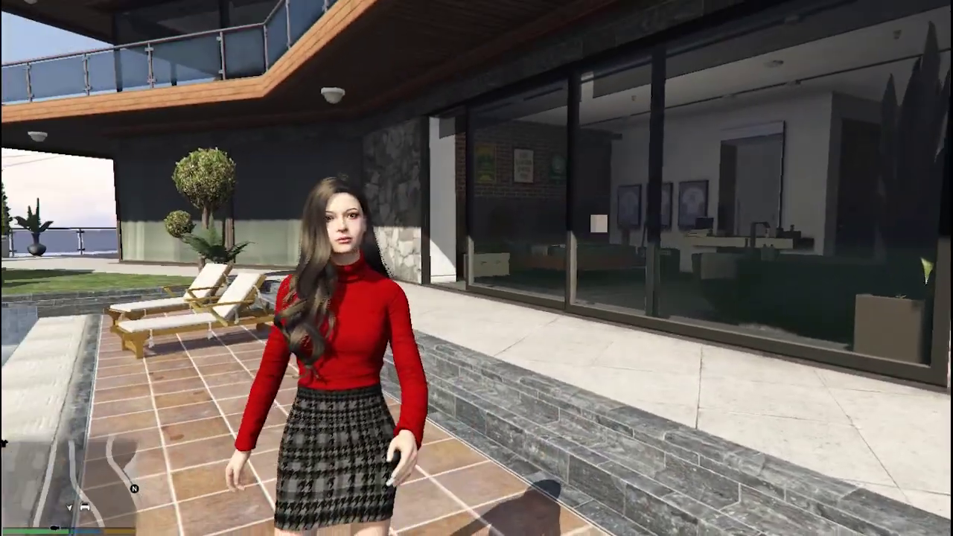
{"action": "key", "text": "s"}
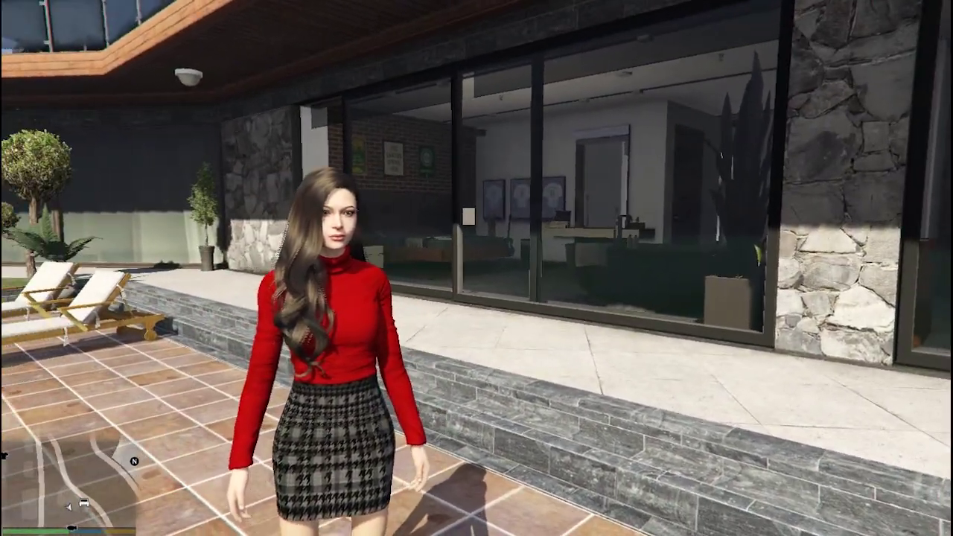